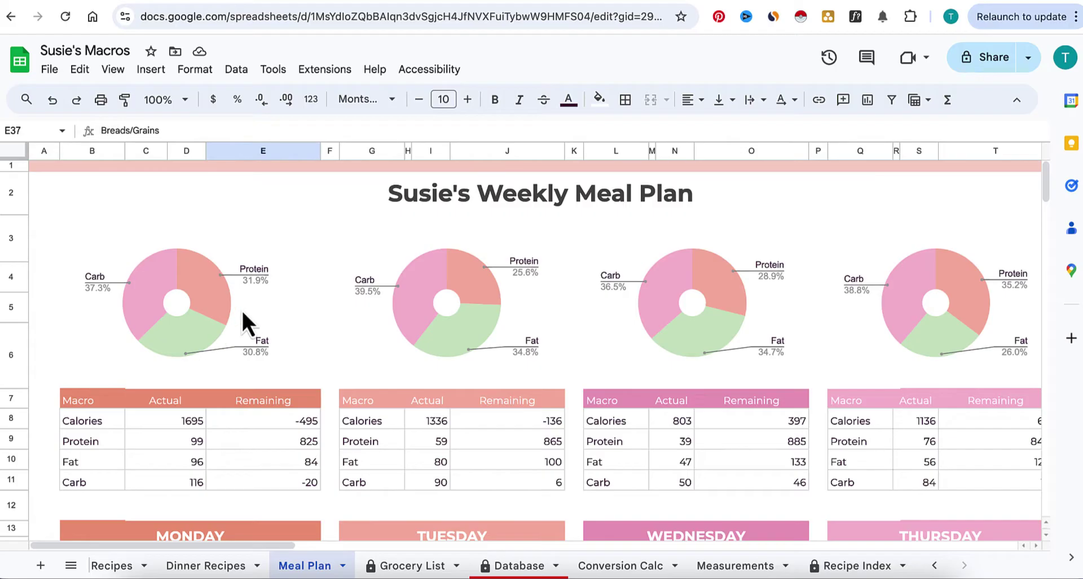
Clear Monday's breakfast, lunch and dinner selections in the weekly meal plan.
scroll(333, 337, down, 3)
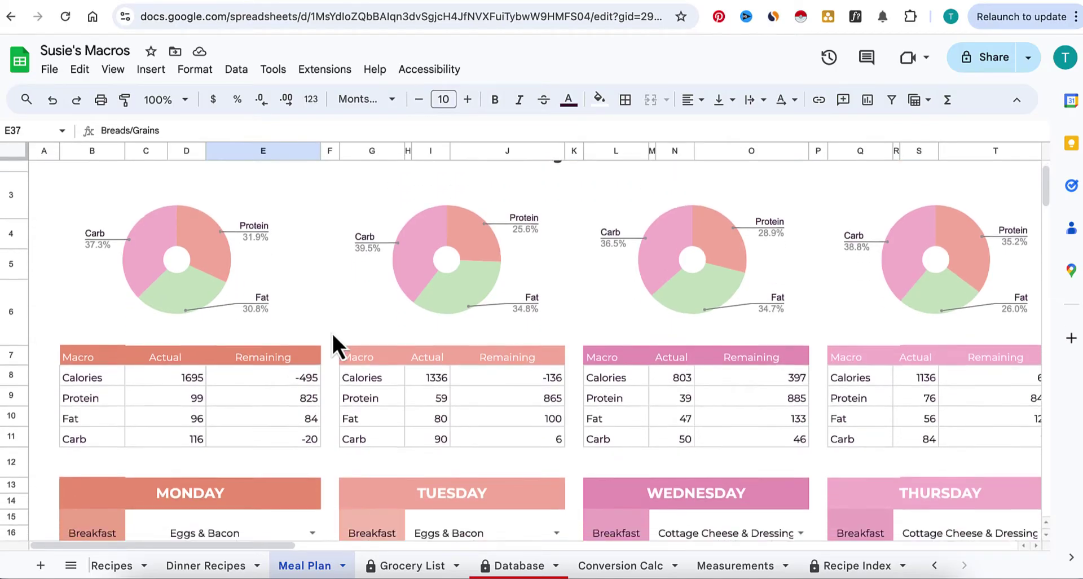
scroll(330, 331, down, 3)
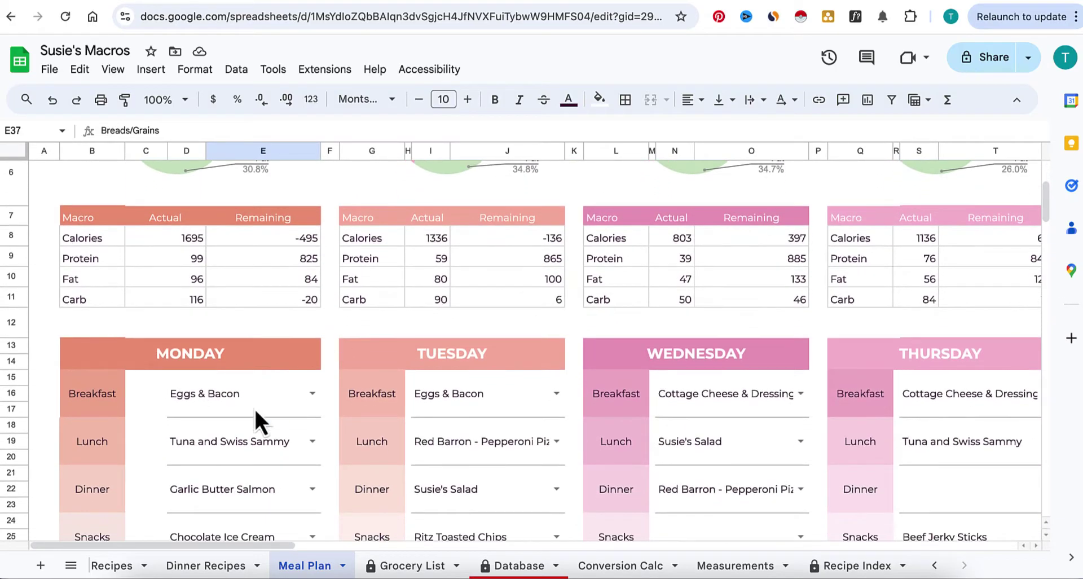
scroll(237, 451, up, 4)
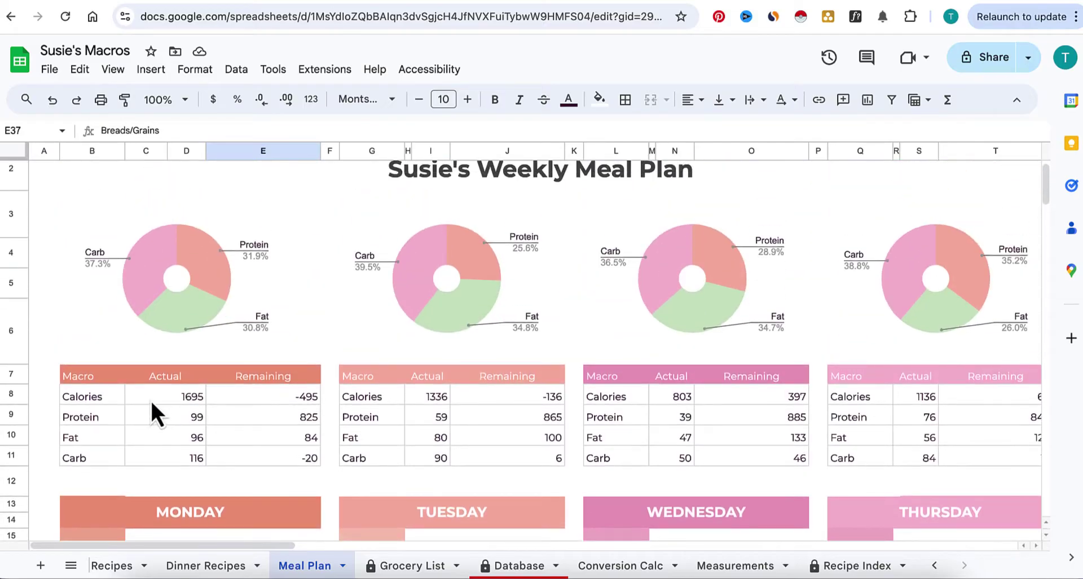
drag(151, 398, 157, 407)
scroll(157, 407, down, 3)
click(191, 401)
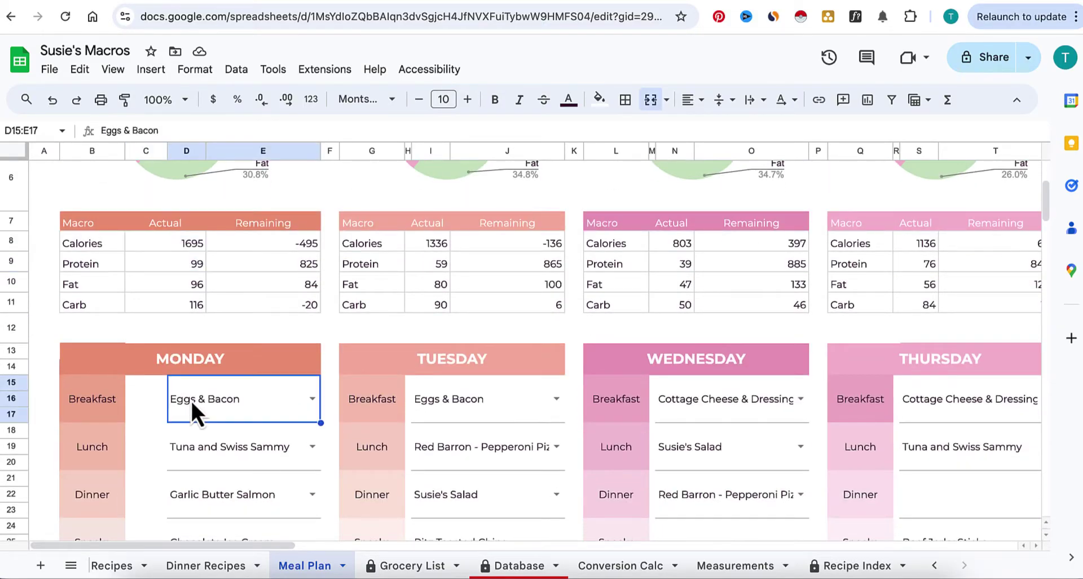
key(Delete)
click(211, 443)
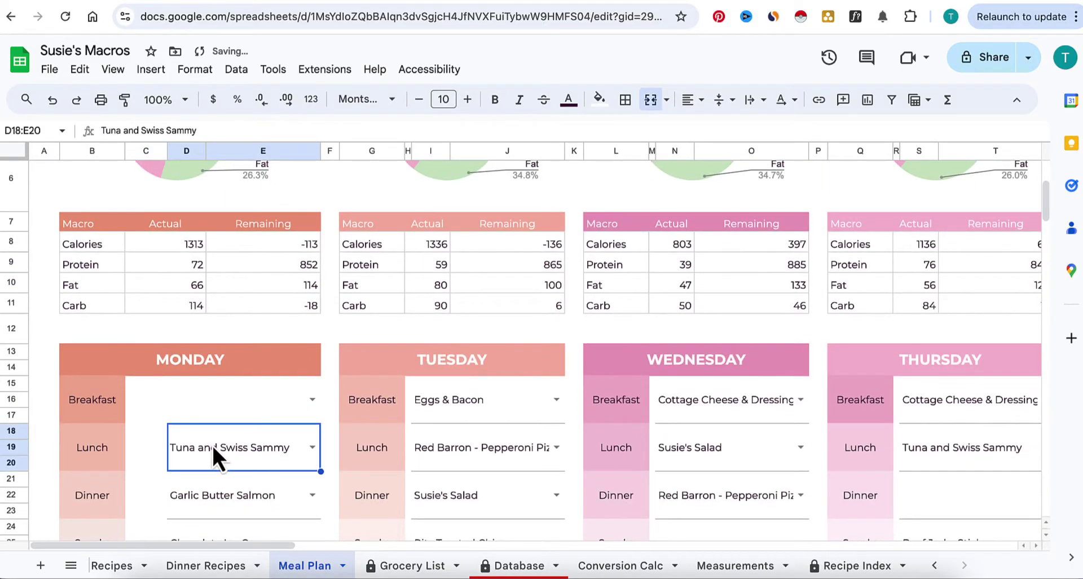
key(Delete)
click(202, 495)
key(Delete)
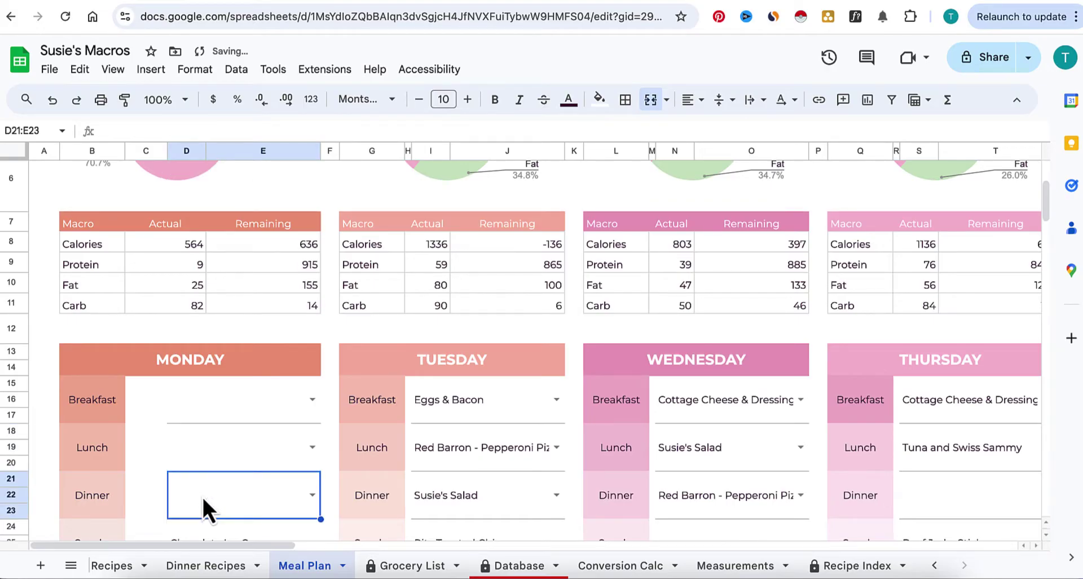
Clear Monday's snack and dessert selections in the meal plan.
scroll(202, 495, down, 1)
click(202, 494)
key(Delete)
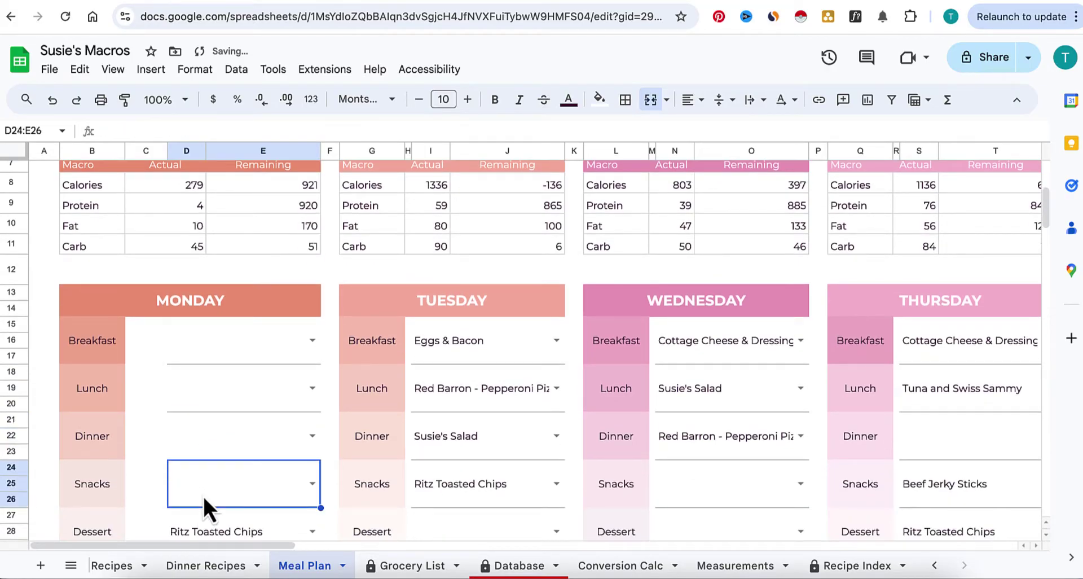
scroll(202, 494, down, 1)
click(194, 489)
key(Delete)
scroll(190, 484, up, 1)
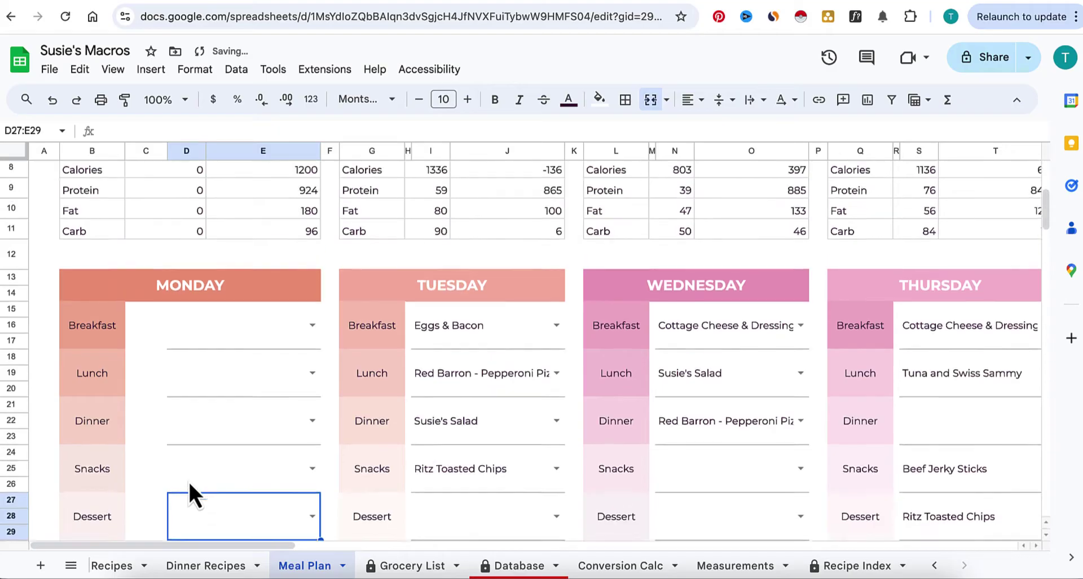
Compare Monday's actual and remaining macros with the daily calories and macro percentages on the DASHBOARD sheet.
scroll(189, 485, up, 3)
scroll(189, 267, down, 3)
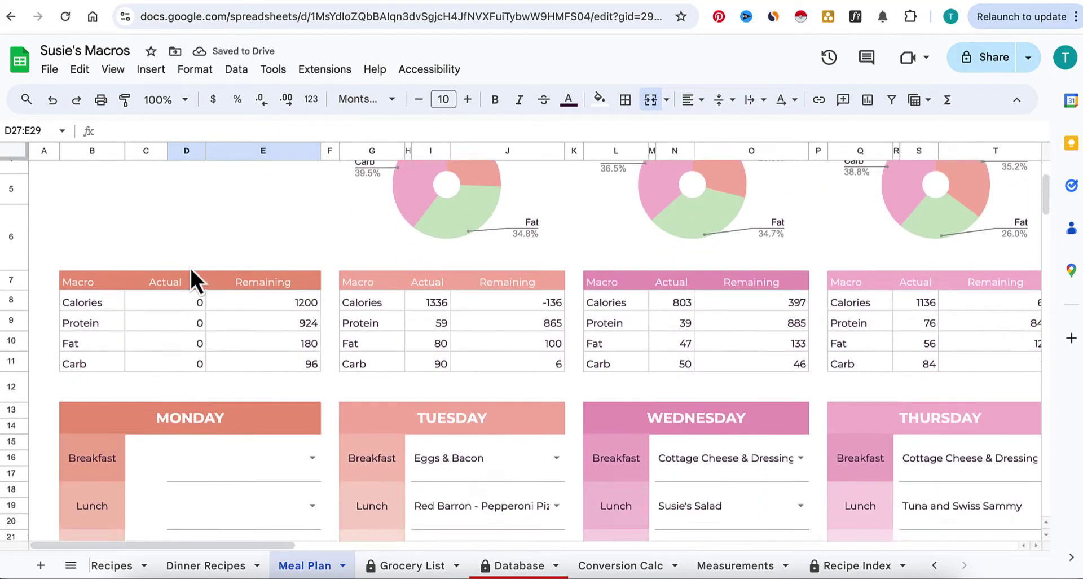
scroll(236, 185, up, 1)
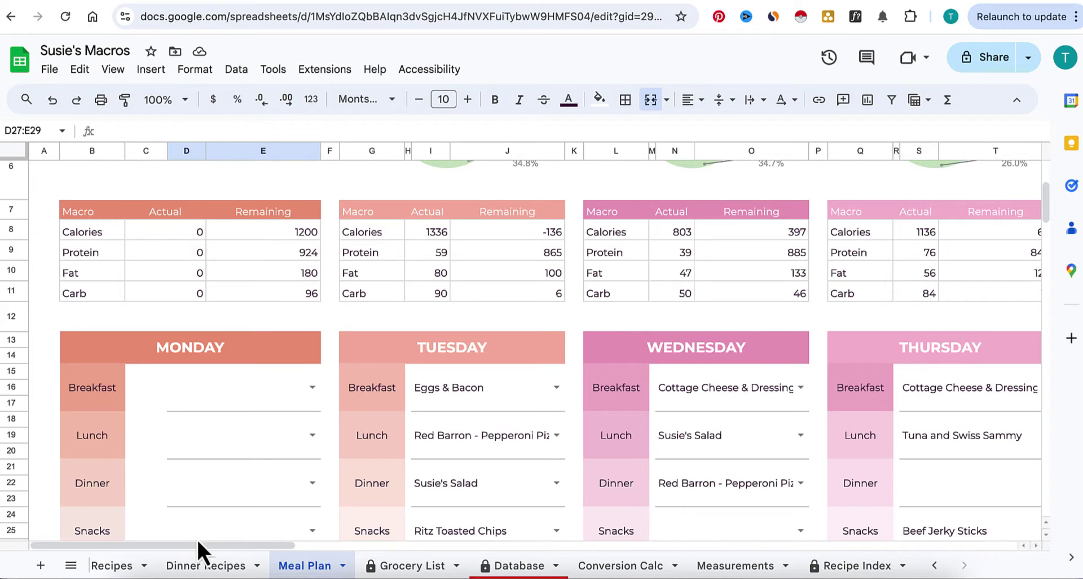
scroll(204, 564, left, 3)
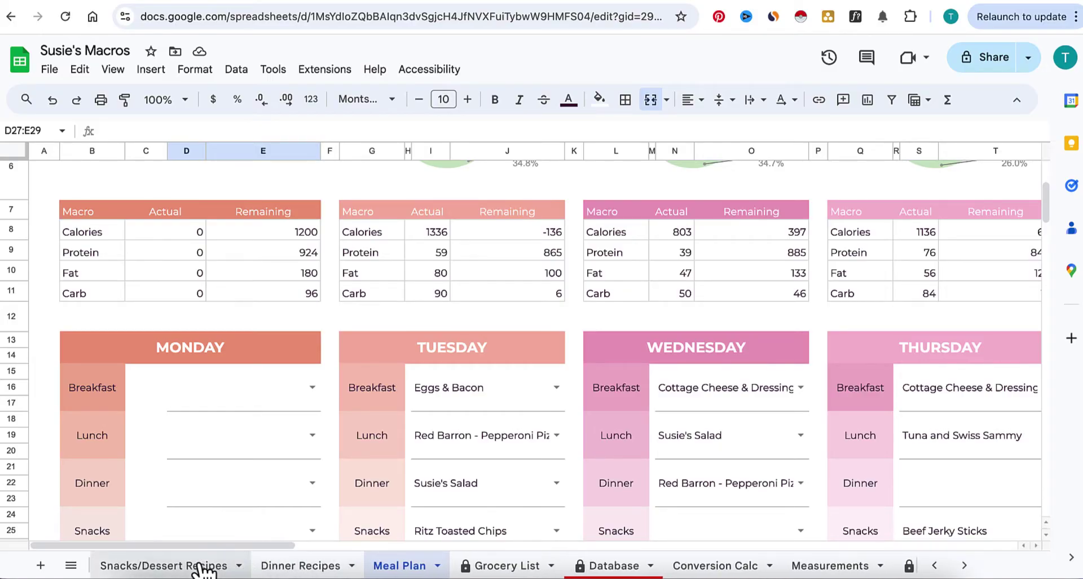
scroll(200, 569, left, 5)
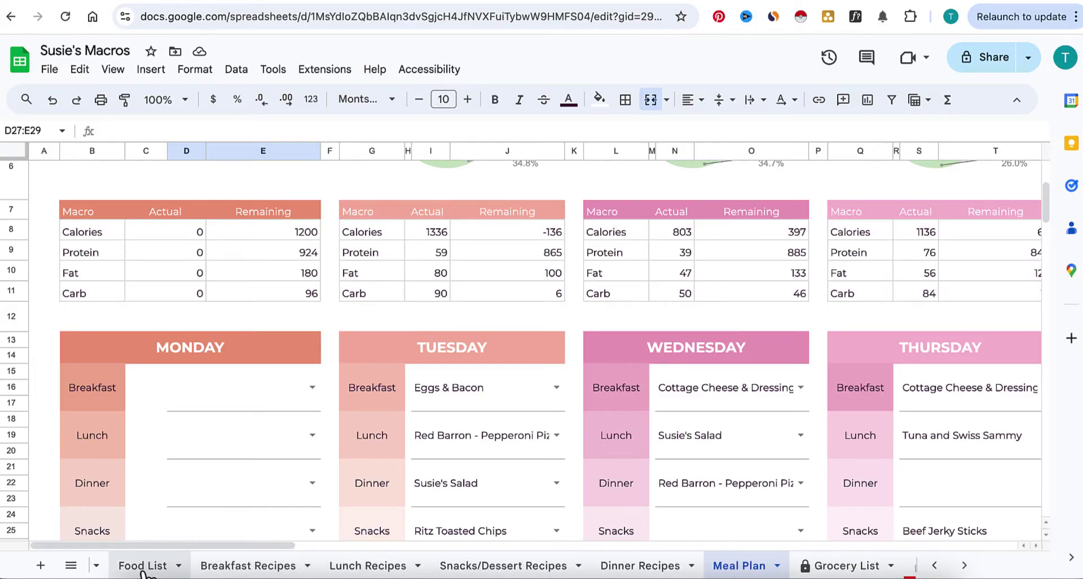
scroll(142, 570, left, 3)
click(145, 567)
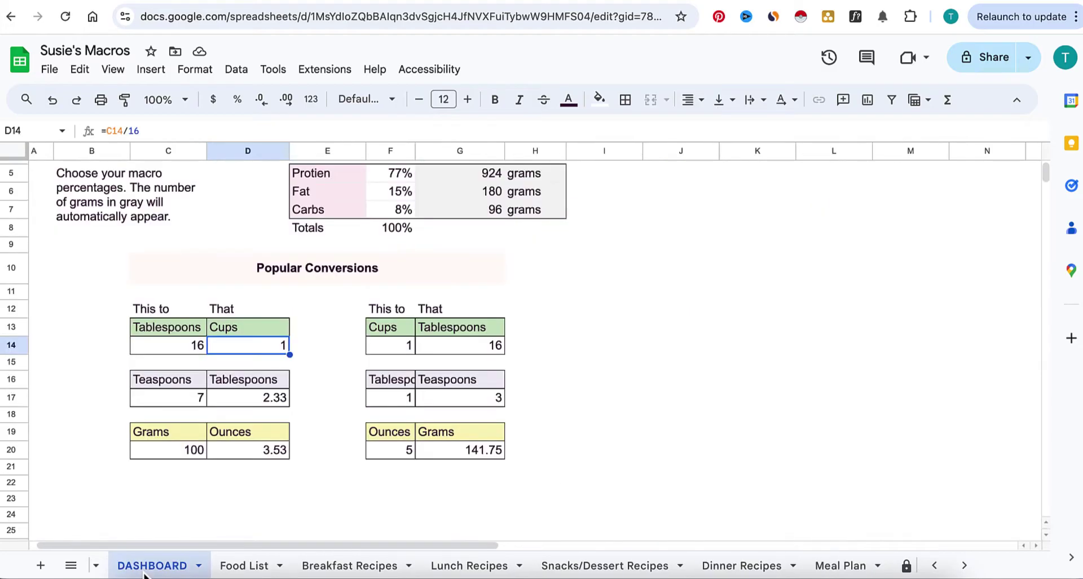
scroll(147, 417, up, 3)
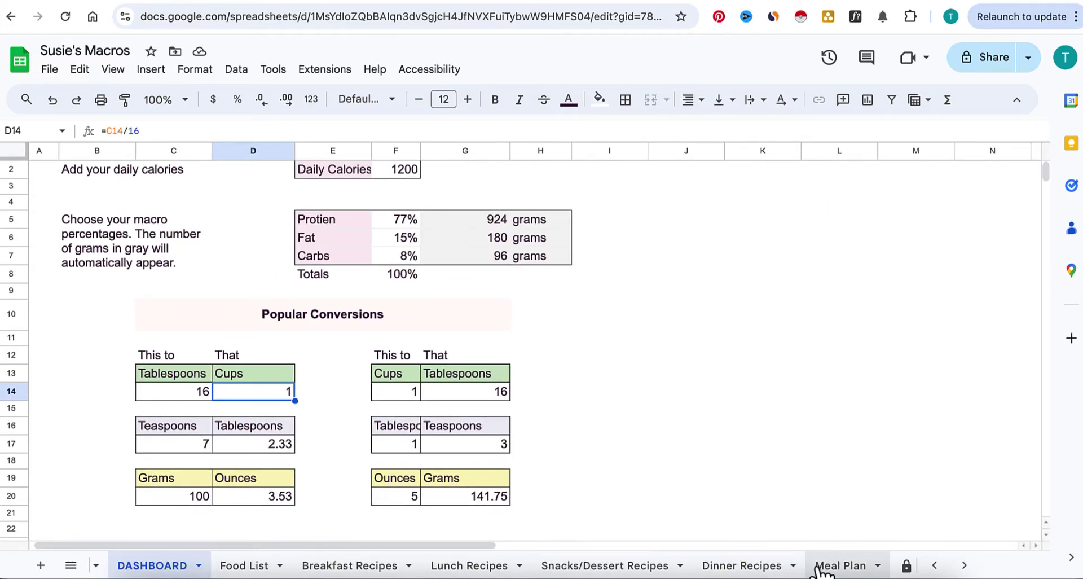
On the Meal Plan sheet, set Monday's breakfast to Eggs & Bacon and lunch to Tuna and Swiss Sammy.
click(840, 564)
click(312, 387)
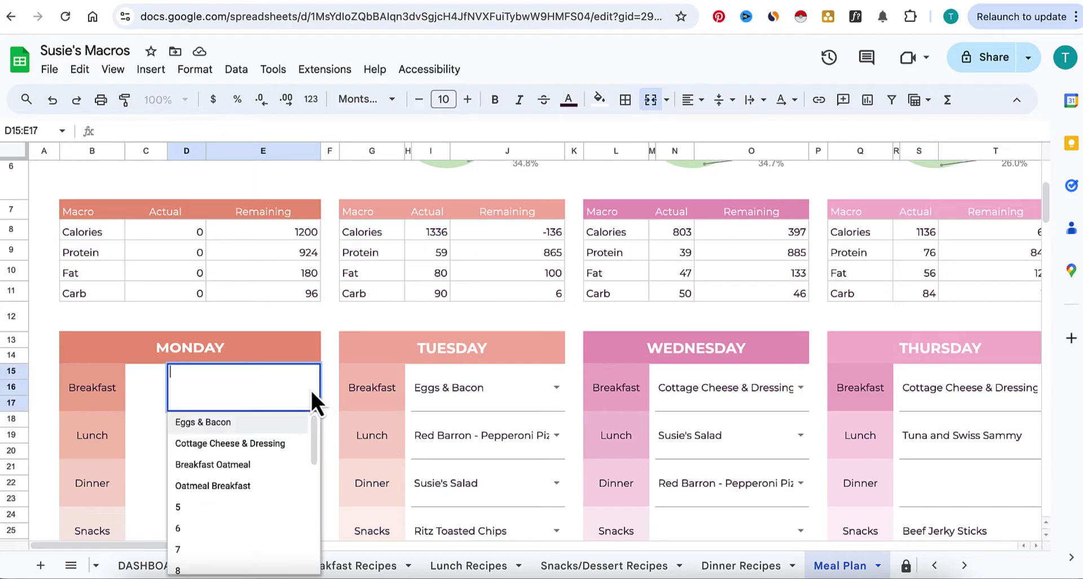
click(242, 422)
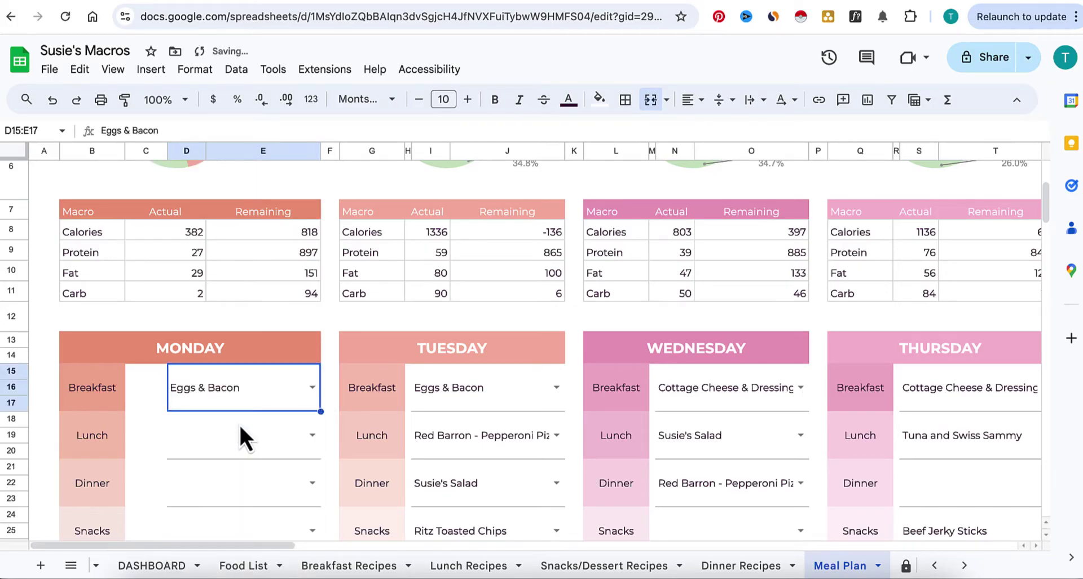
click(312, 435)
scroll(259, 480, down, 1)
scroll(259, 479, down, 2)
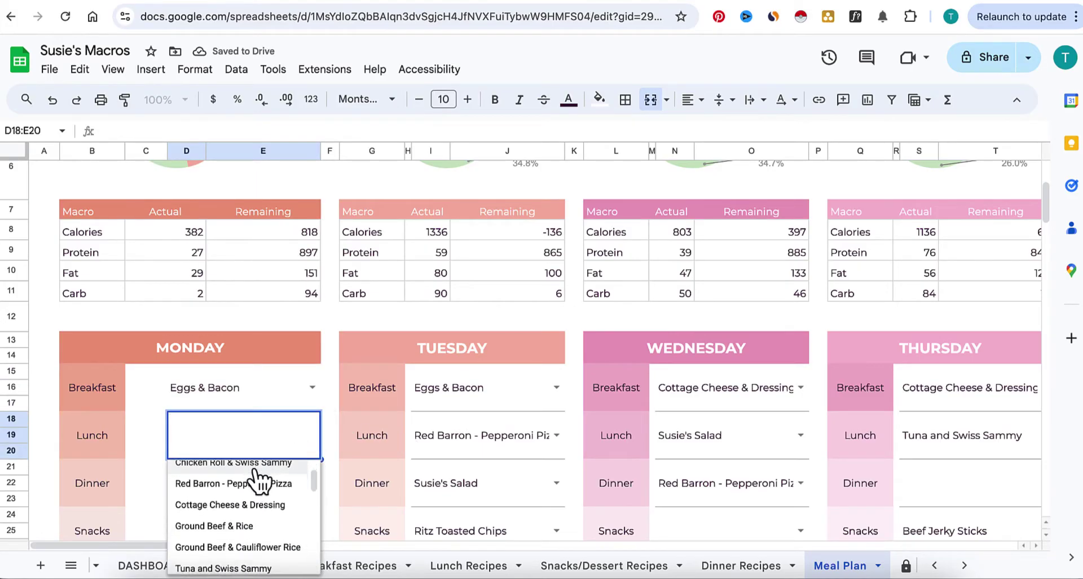
scroll(259, 479, down, 2)
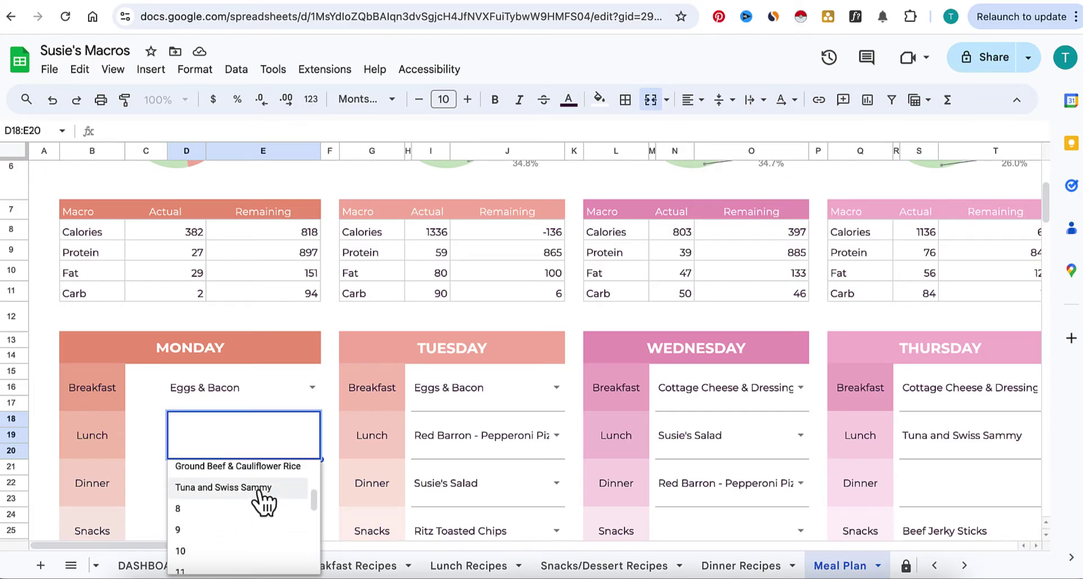
click(256, 489)
Set Monday's dinner to Garlic Butter Salmon and dessert to Chocolate Ice Cream.
scroll(259, 489, down, 3)
scroll(259, 482, down, 3)
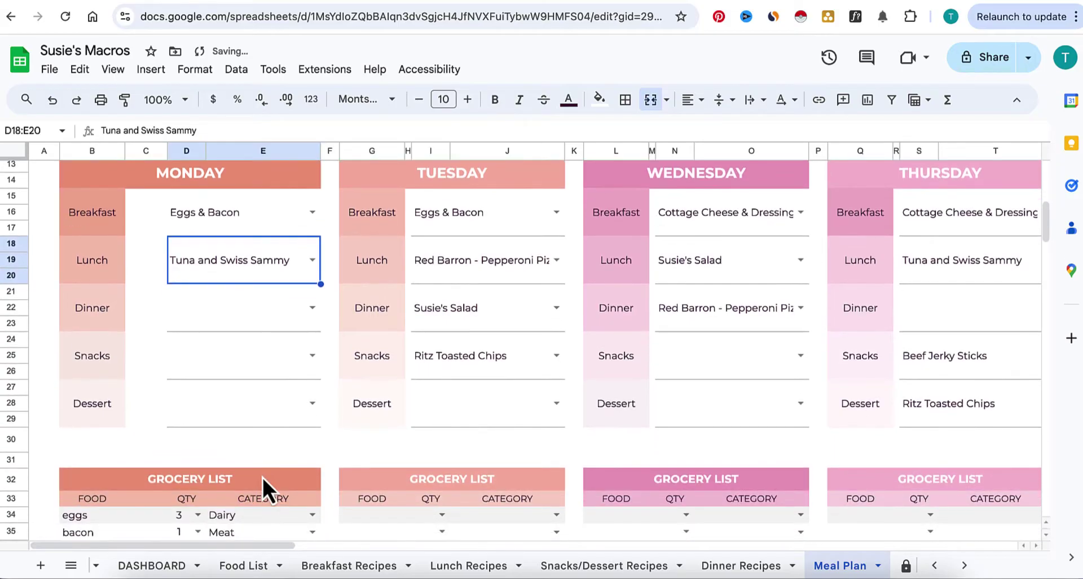
click(313, 308)
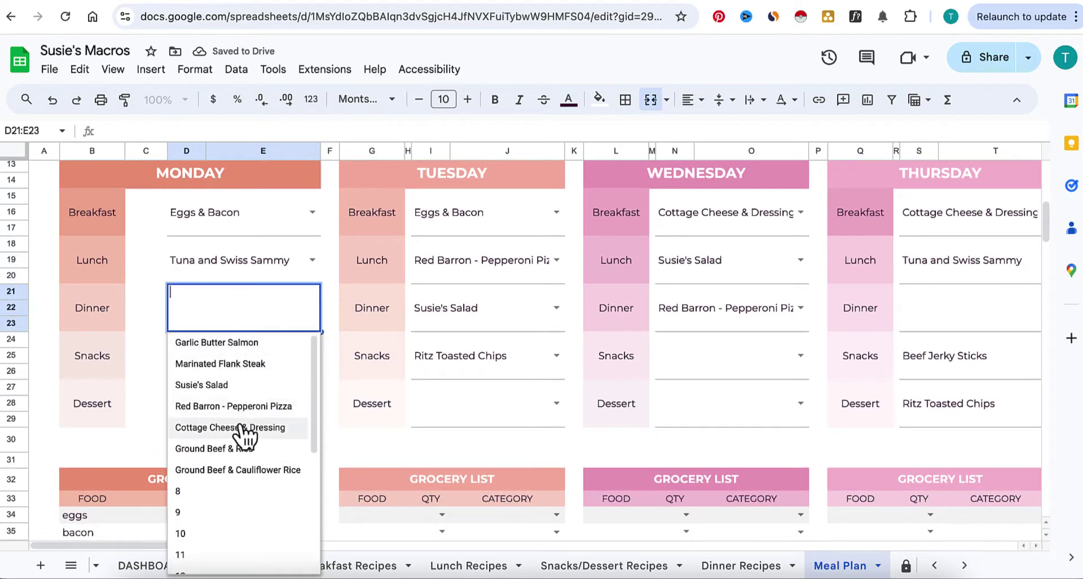
click(241, 345)
scroll(218, 455, down, 1)
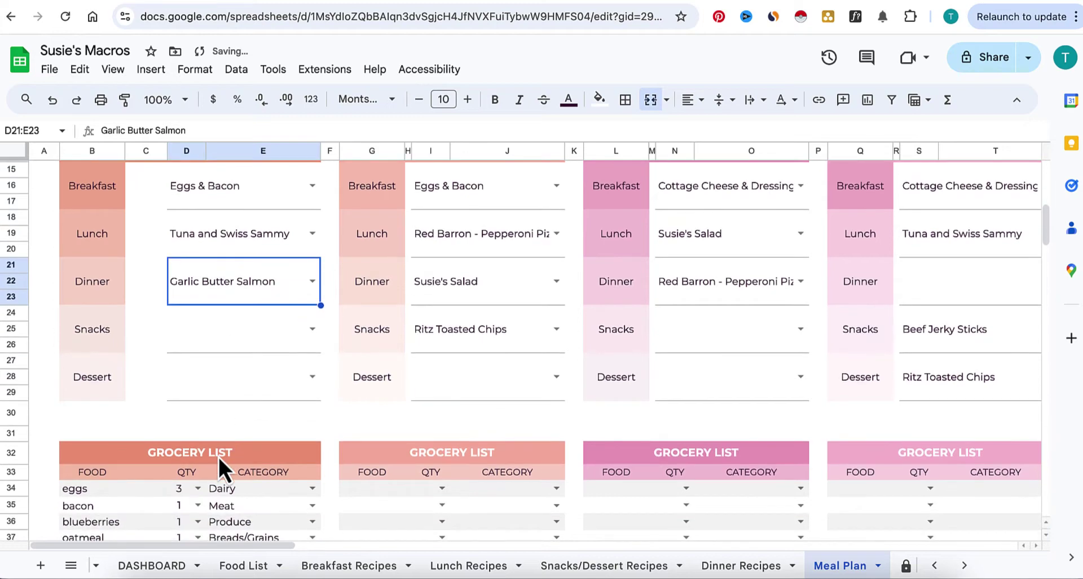
scroll(236, 381, down, 1)
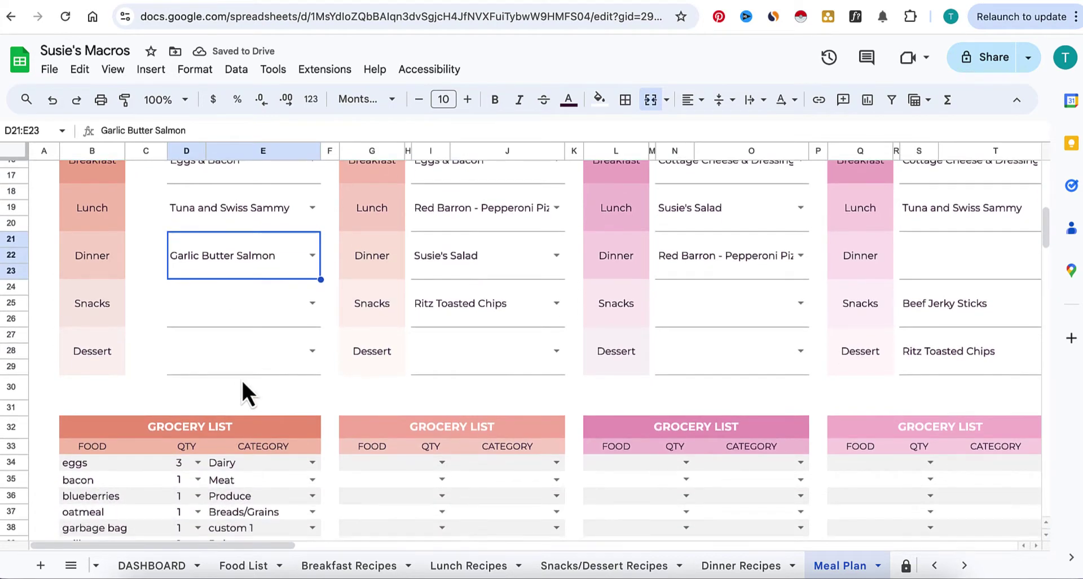
click(309, 351)
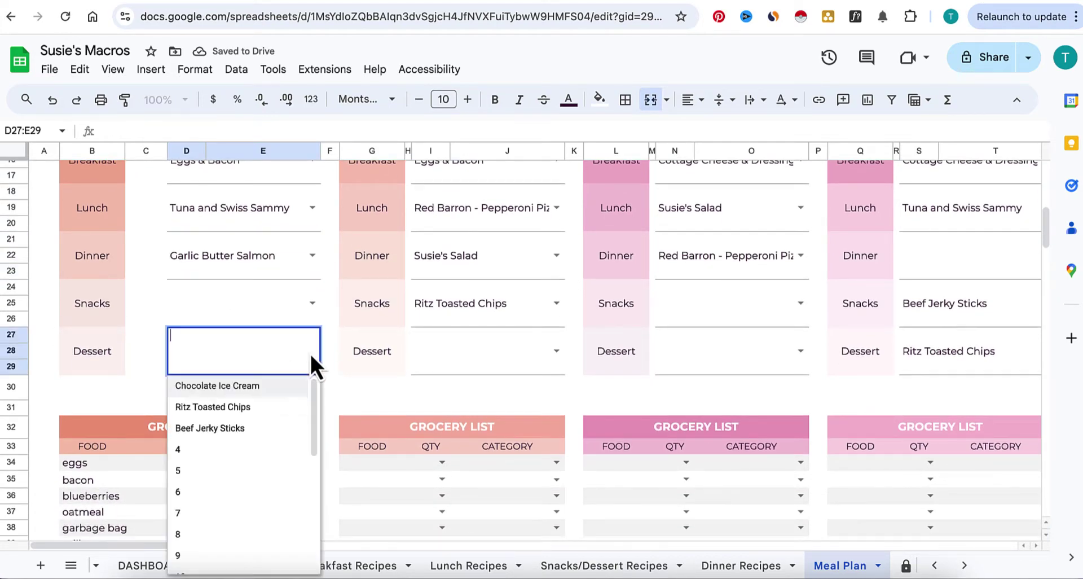
click(262, 384)
Review Monday's grocery list, macro chart and actual versus remaining values against the chosen meals.
scroll(263, 387, down, 4)
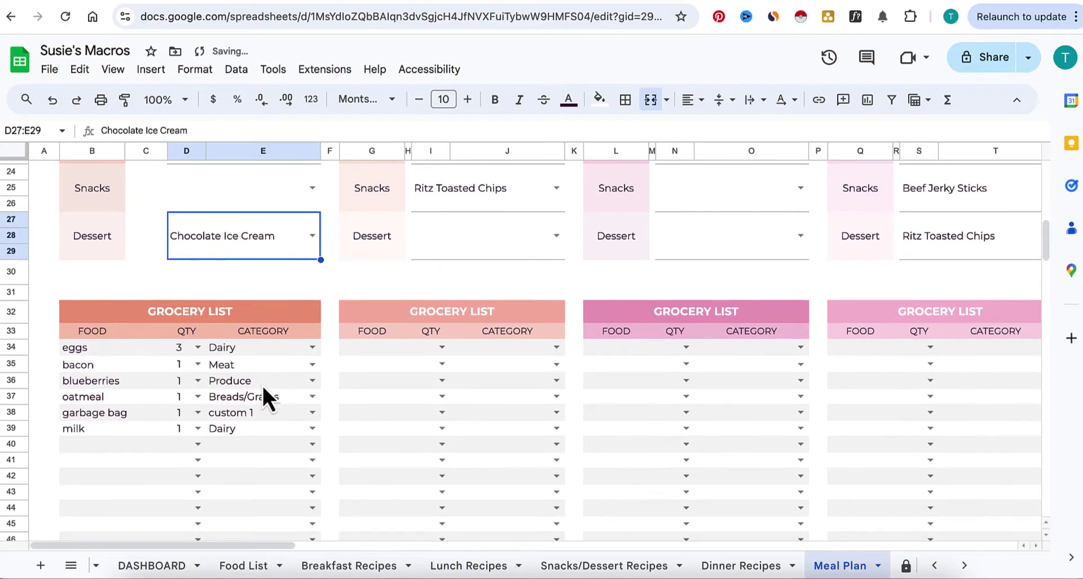
scroll(263, 390, up, 10)
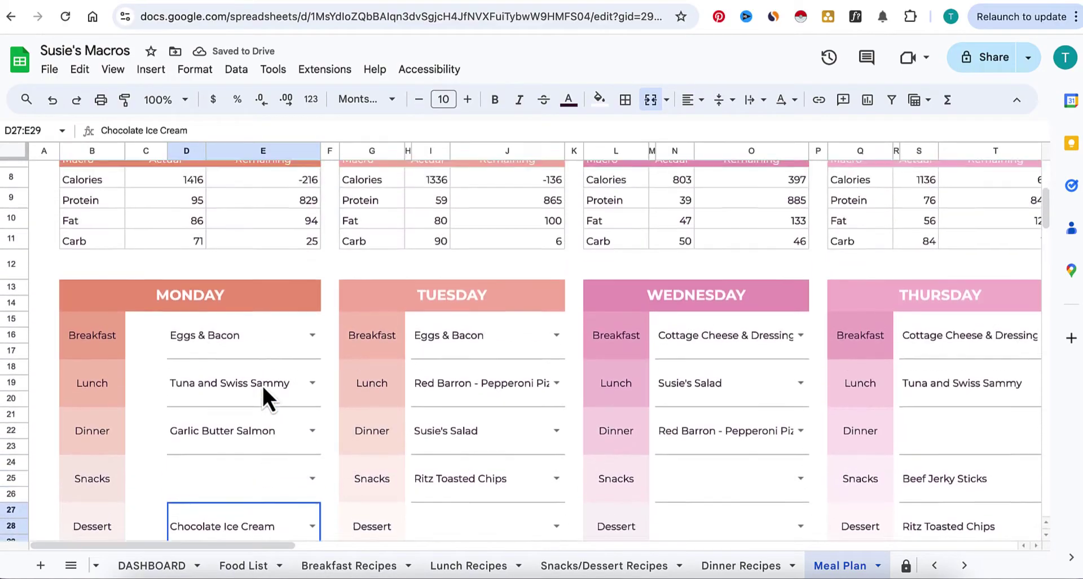
scroll(262, 384, up, 3)
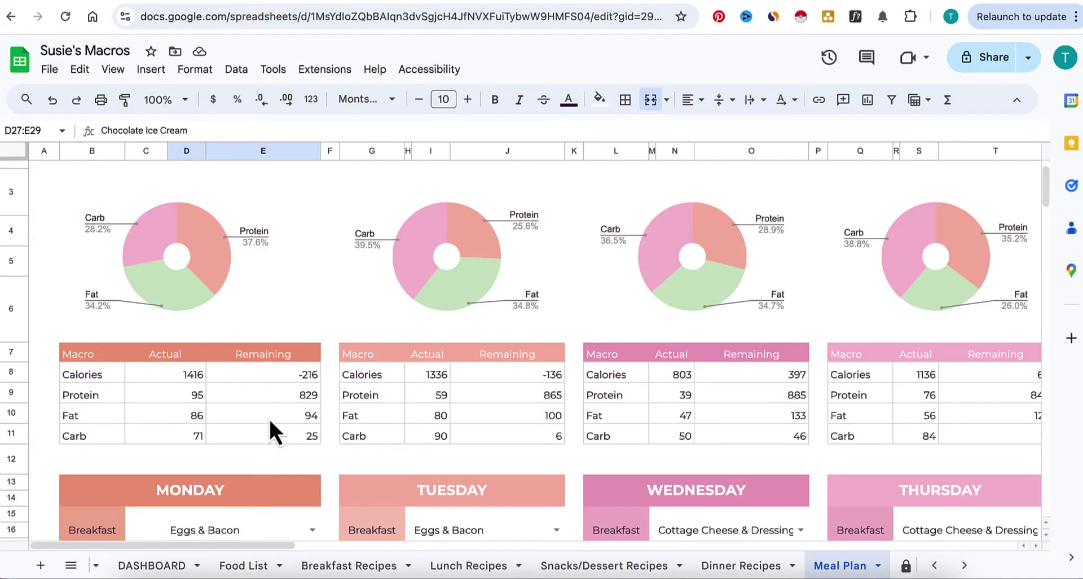
scroll(269, 419, down, 1)
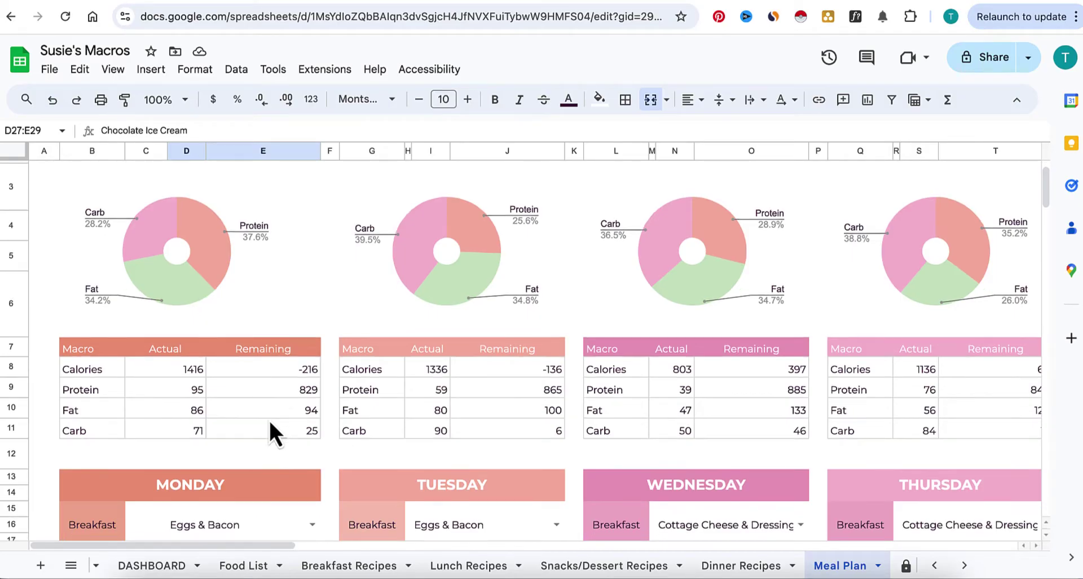
scroll(263, 438, down, 5)
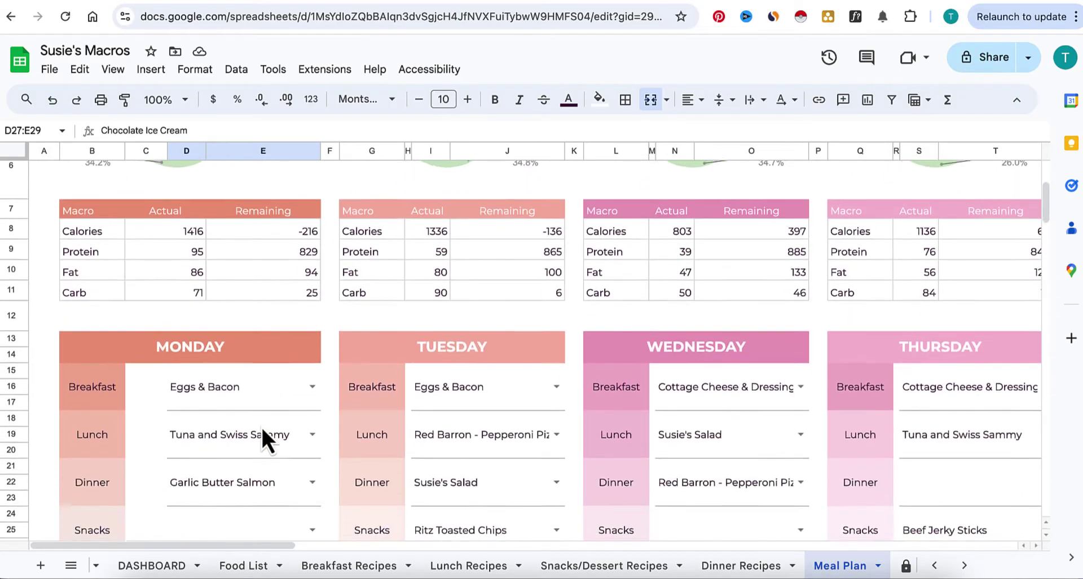
scroll(265, 432, down, 2)
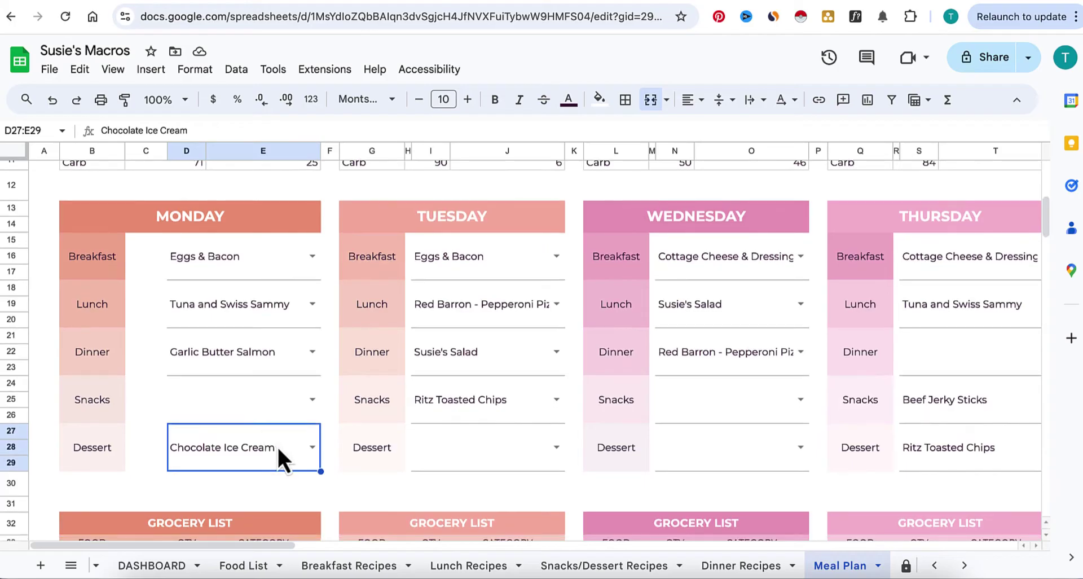
scroll(276, 445, up, 4)
scroll(276, 445, up, 4)
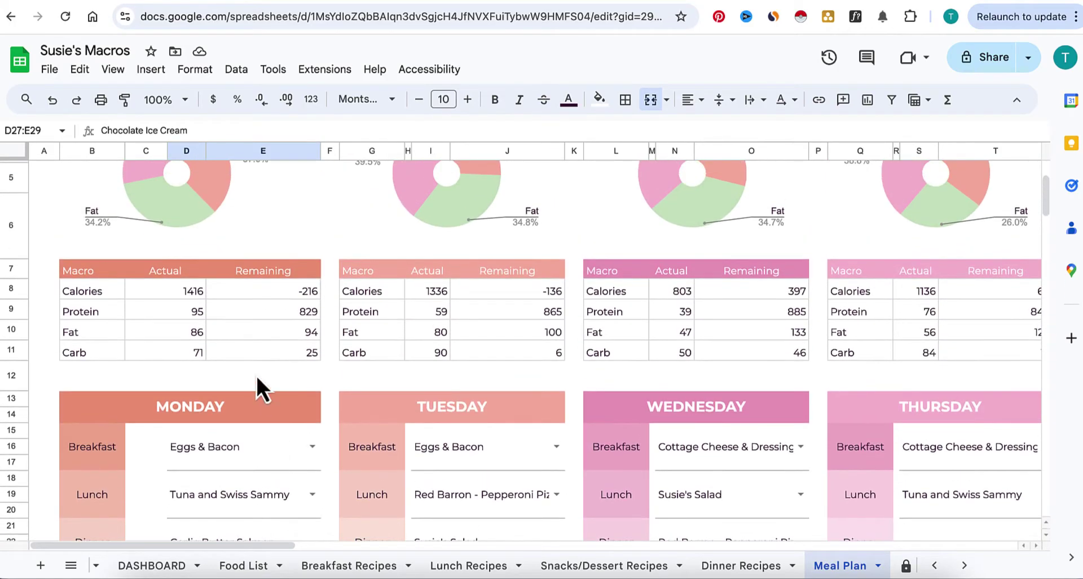
scroll(246, 370, down, 5)
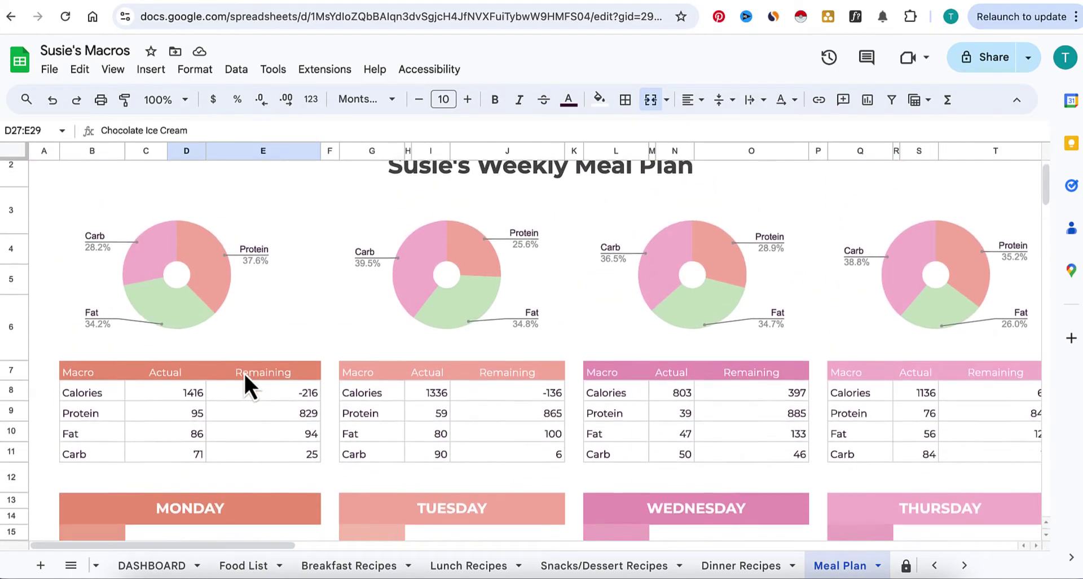
scroll(246, 377, down, 2)
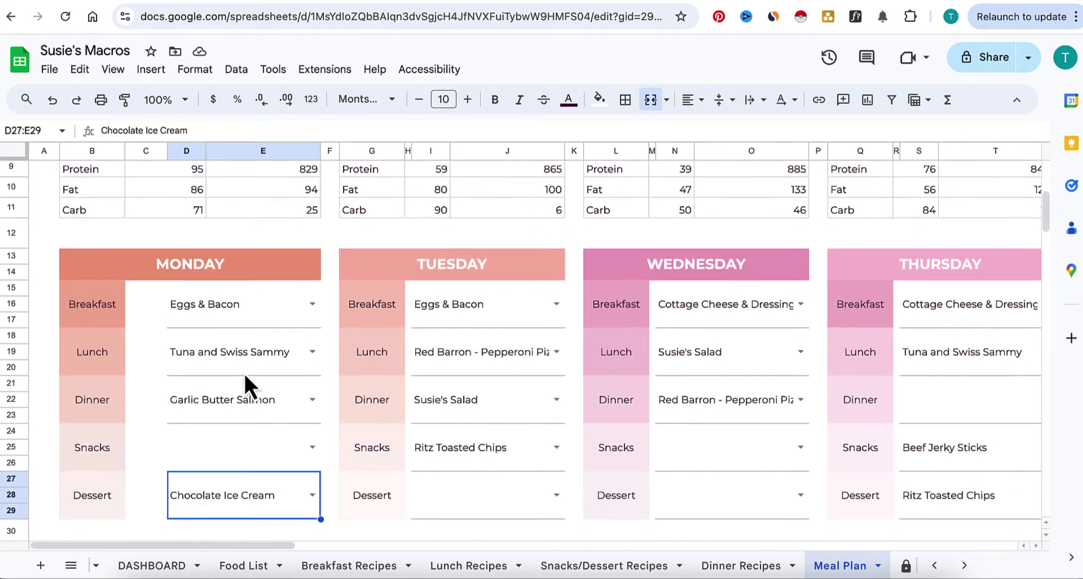
Check Monday's breakfast entry and view the recipe choices offered for Monday's dinner.
click(266, 305)
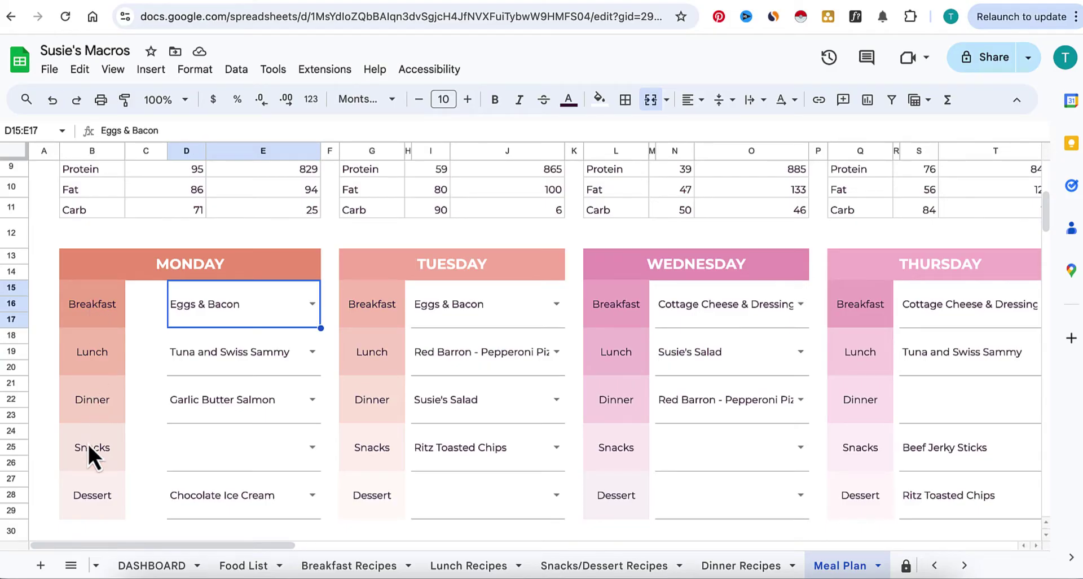
click(81, 403)
click(317, 398)
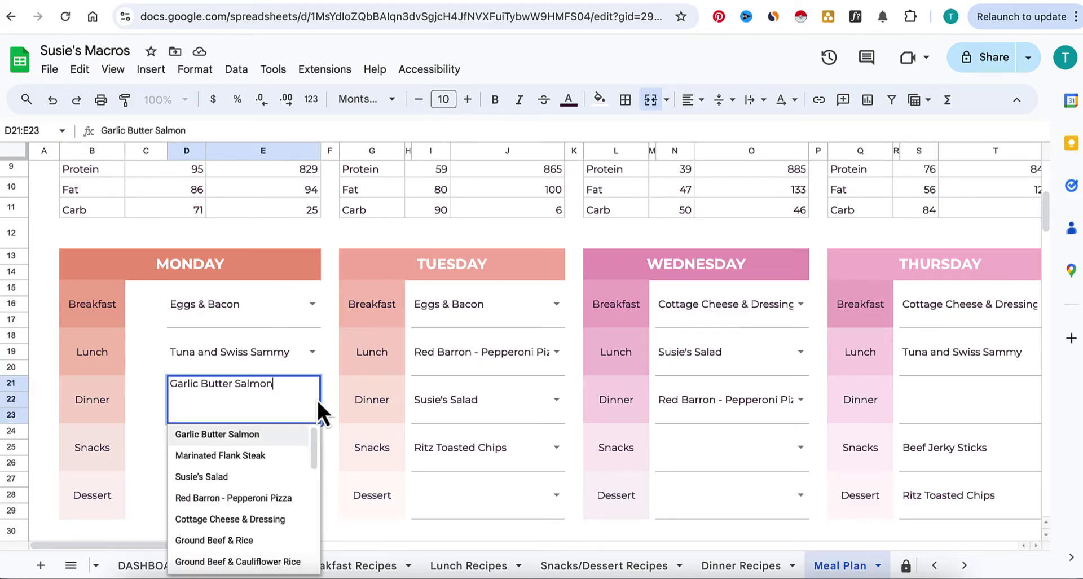
click(73, 353)
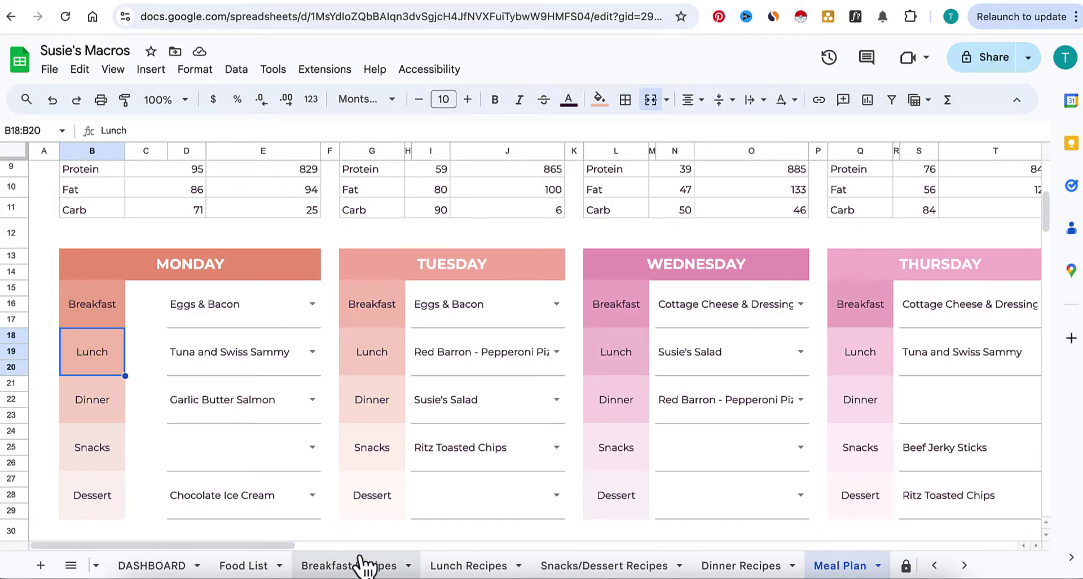
Switch to the DASHBOARD sheet and examine the macro percentages and the popular unit conversions.
key(ctrl+shift+Page_Up)
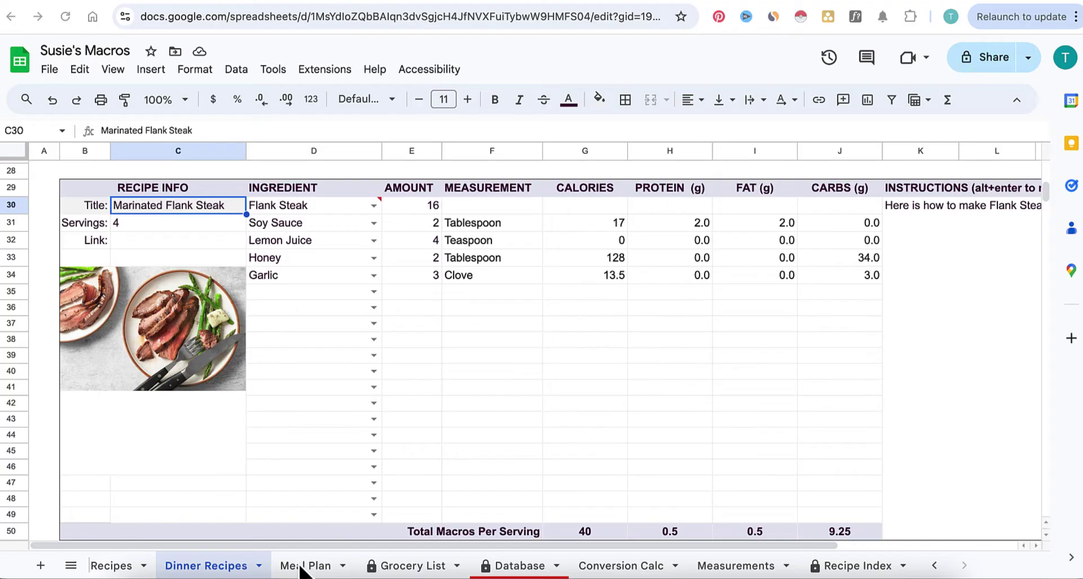
scroll(300, 568, left, 5)
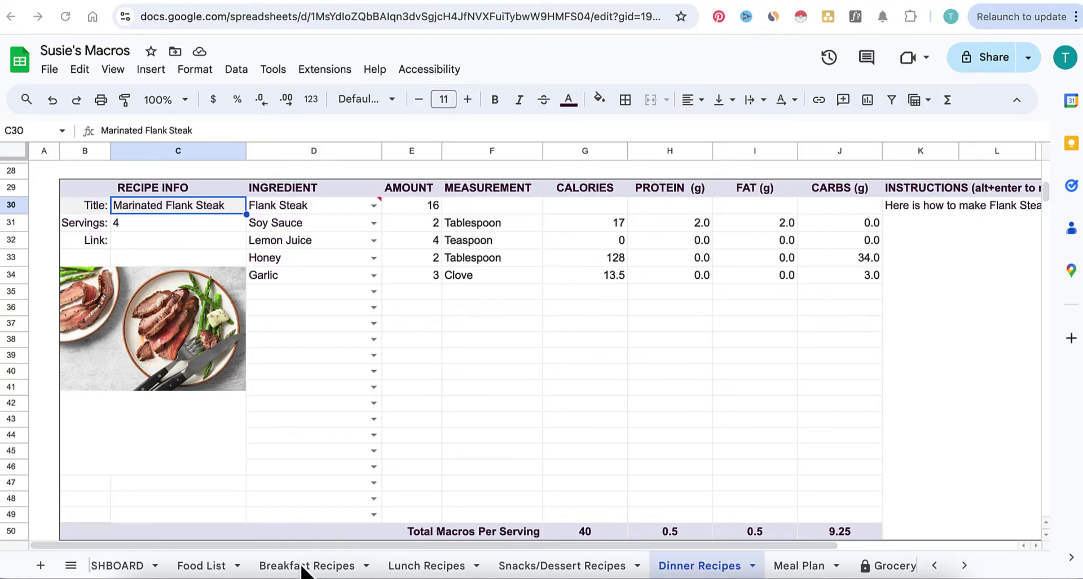
scroll(302, 570, left, 3)
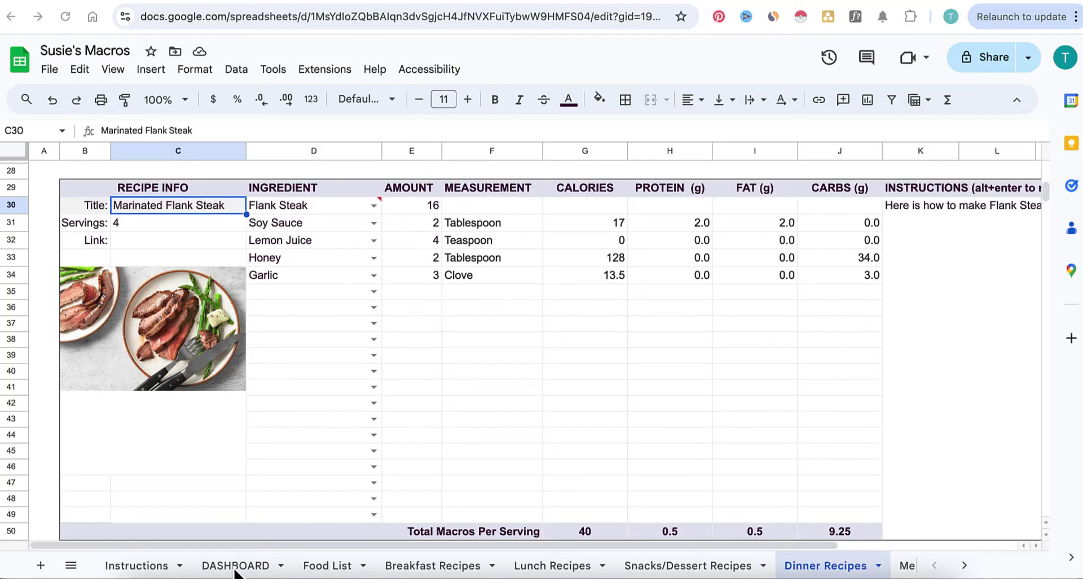
click(233, 567)
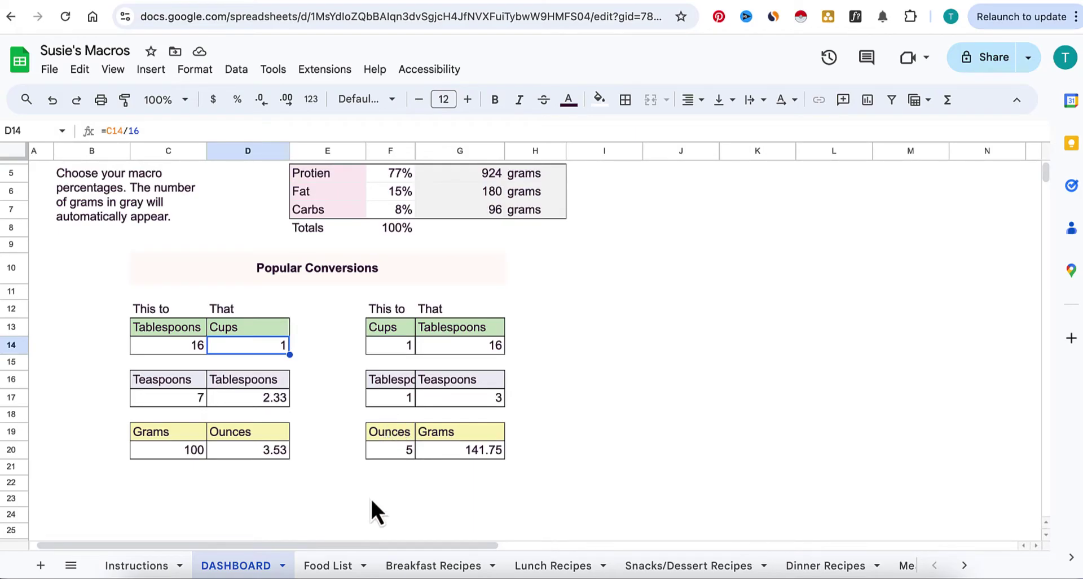
Go to the Food List sheet and examine how foods are listed, checking the quantity entered for Blueberries.
click(330, 567)
scroll(308, 409, up, 3)
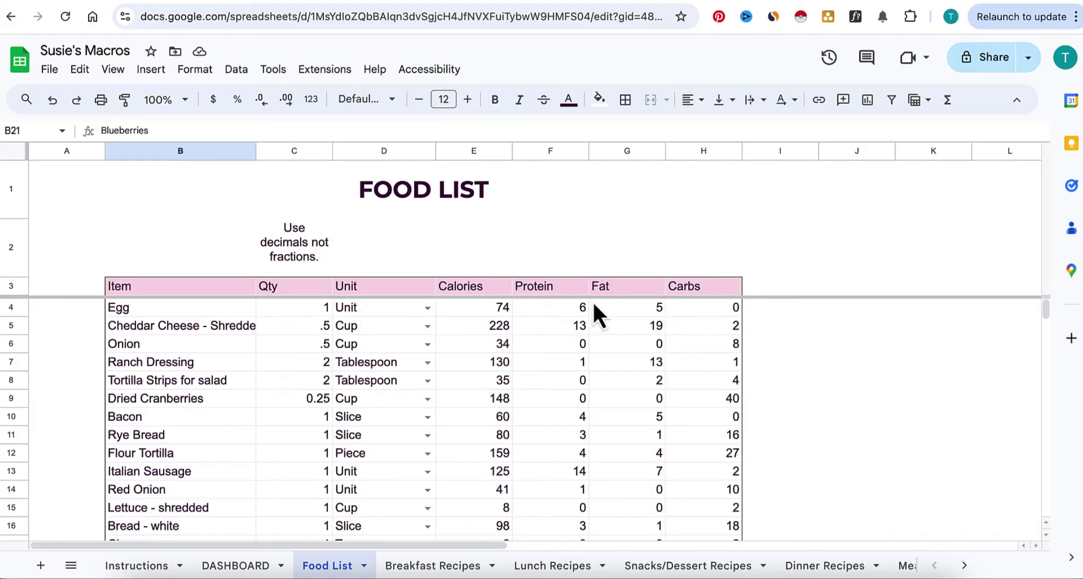
scroll(499, 395, down, 3)
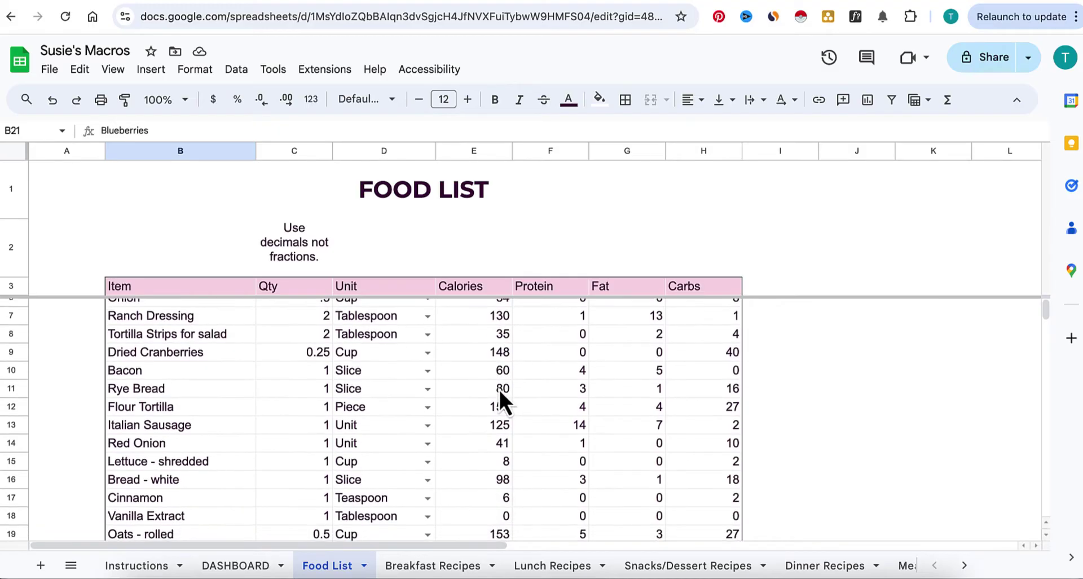
scroll(499, 387, down, 1)
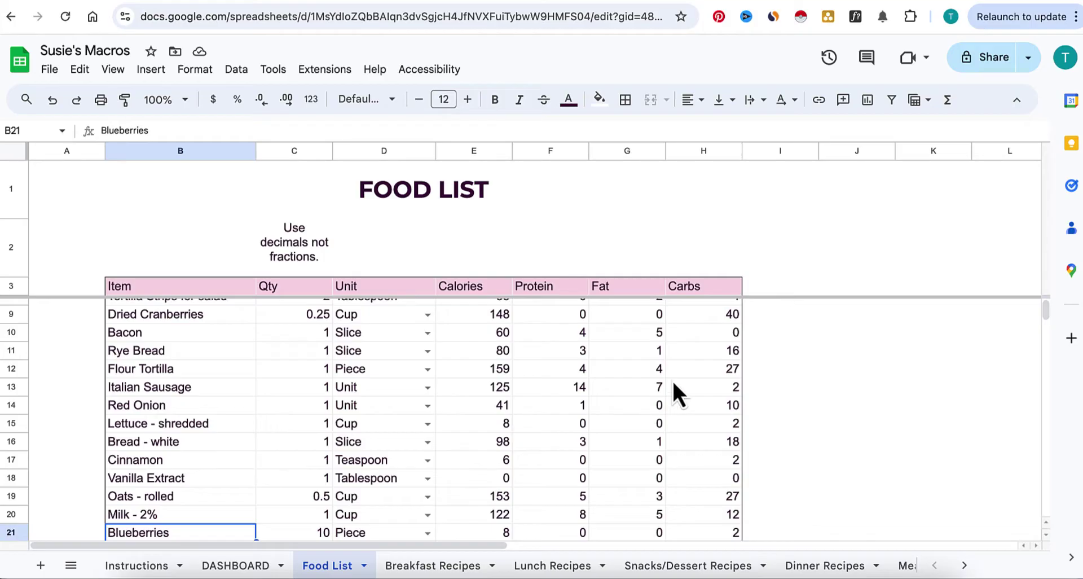
scroll(656, 391, down, 2)
scroll(659, 395, down, 3)
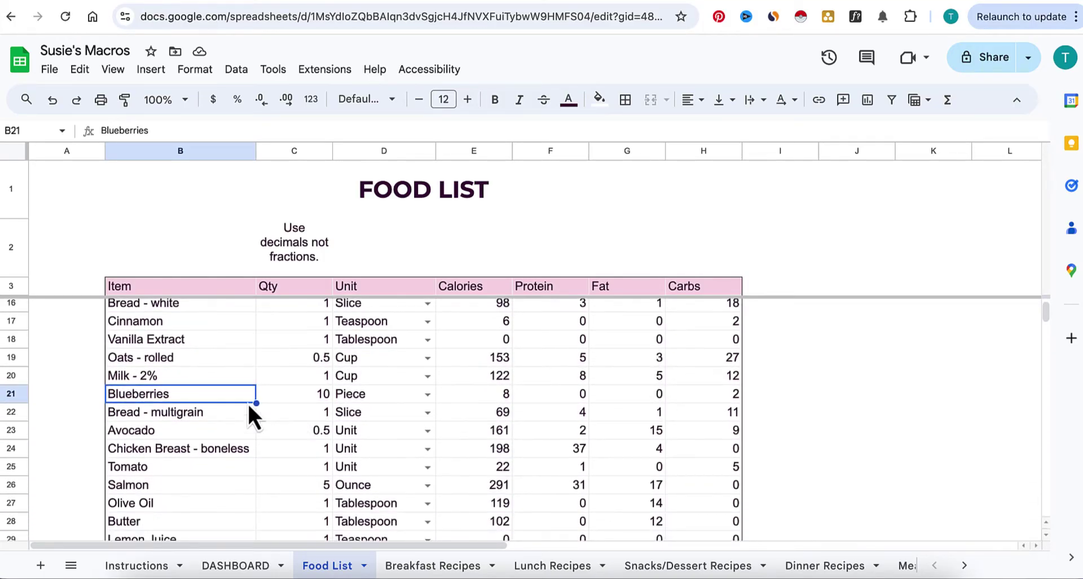
click(309, 394)
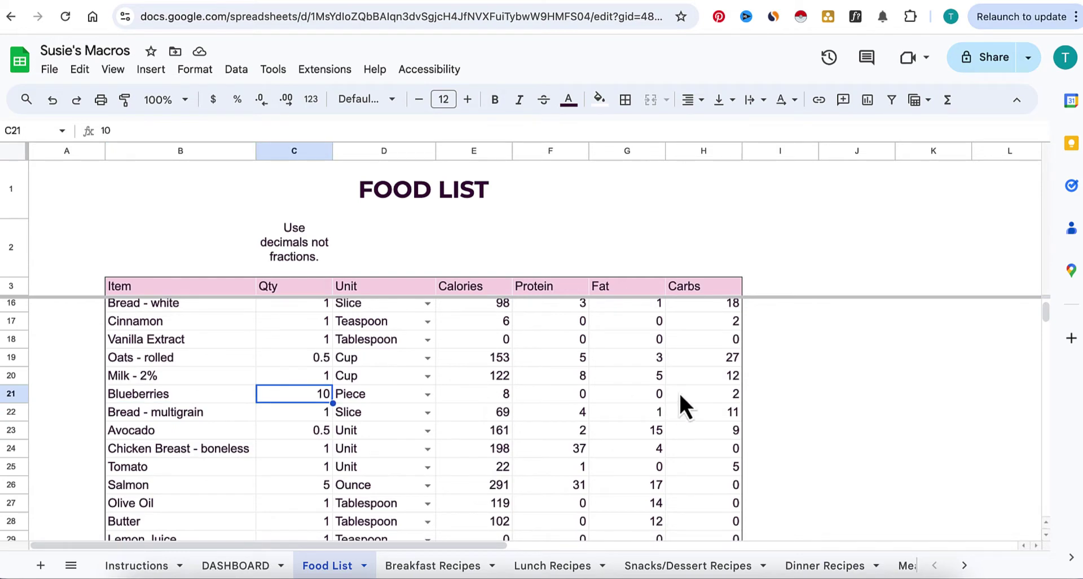
Look through the rest of the Food List down to the first empty rows.
scroll(653, 395, down, 8)
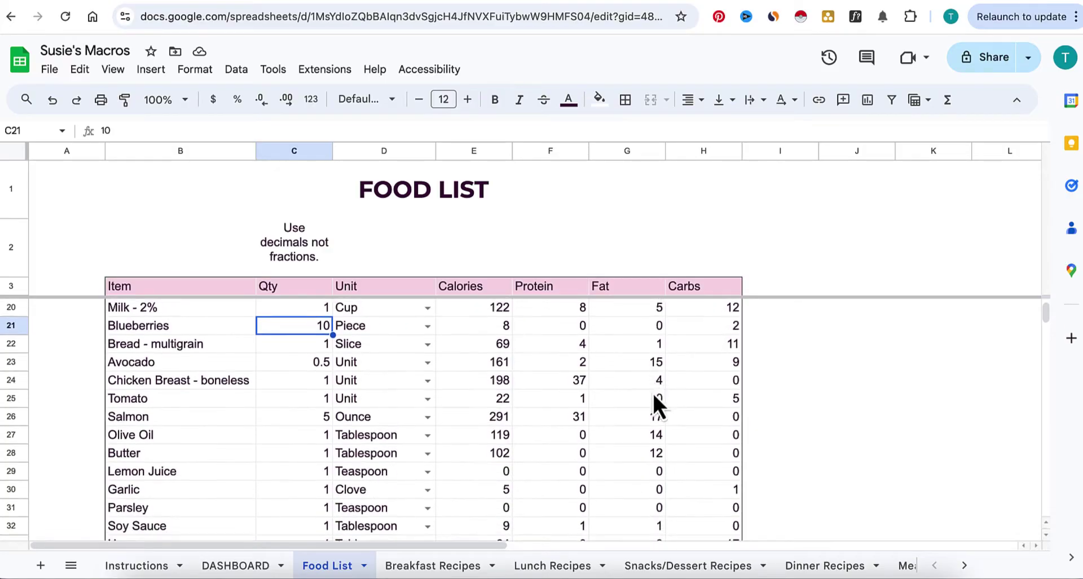
scroll(653, 397, down, 3)
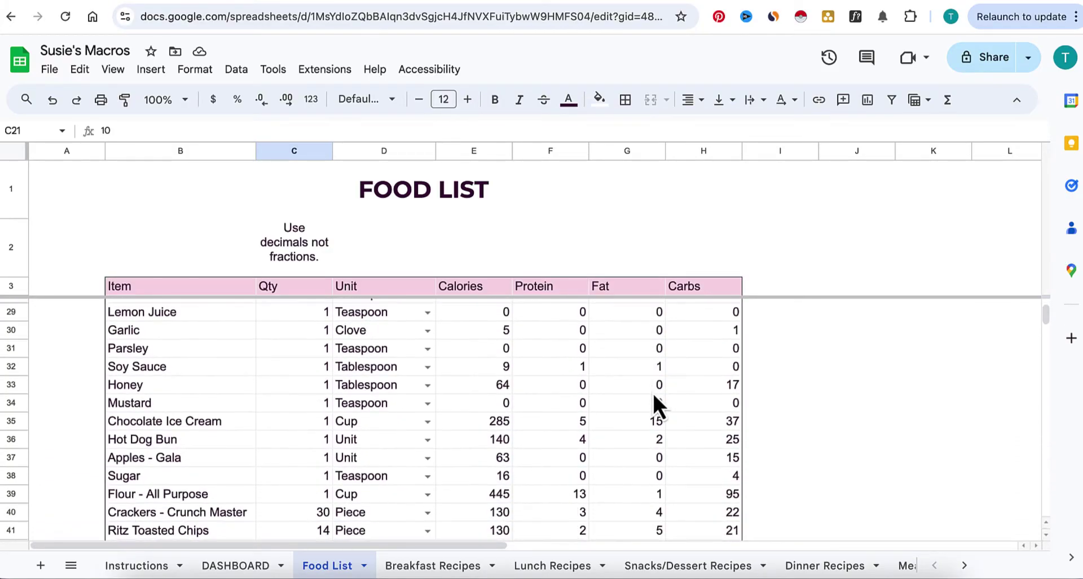
scroll(654, 396, down, 1)
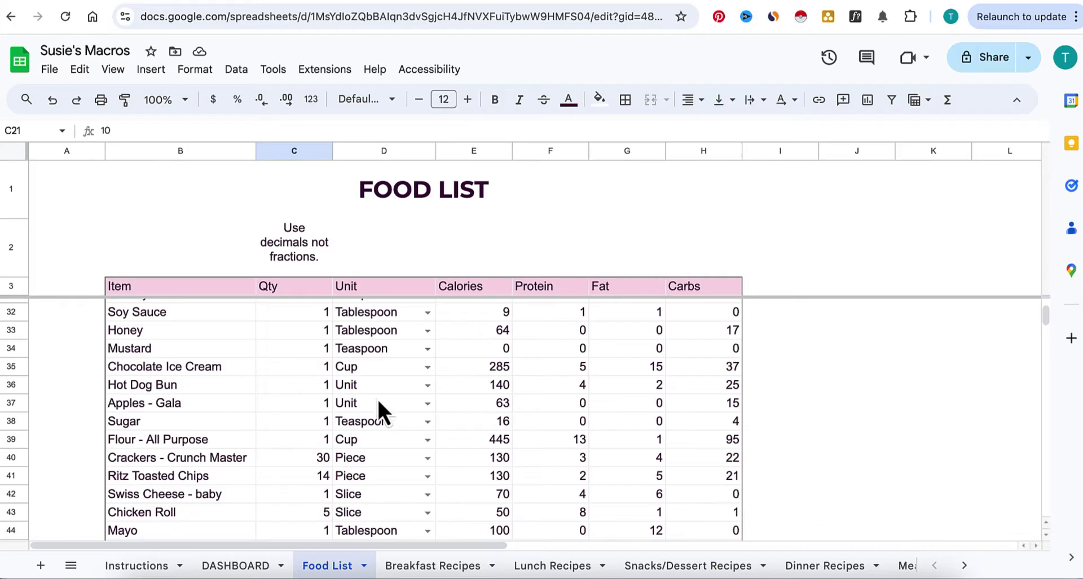
scroll(360, 400, down, 5)
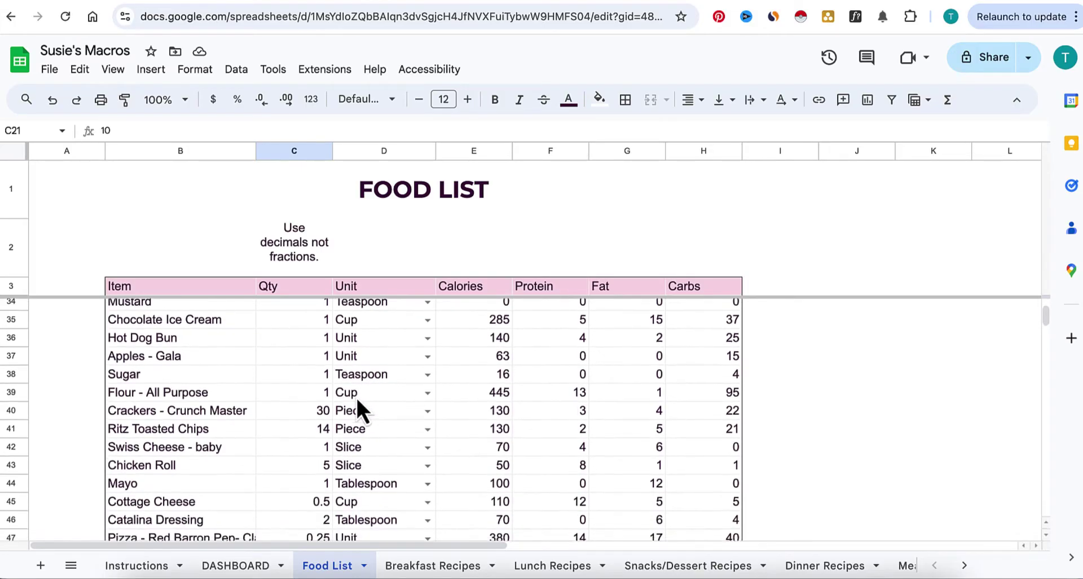
scroll(356, 395, down, 3)
scroll(355, 395, down, 3)
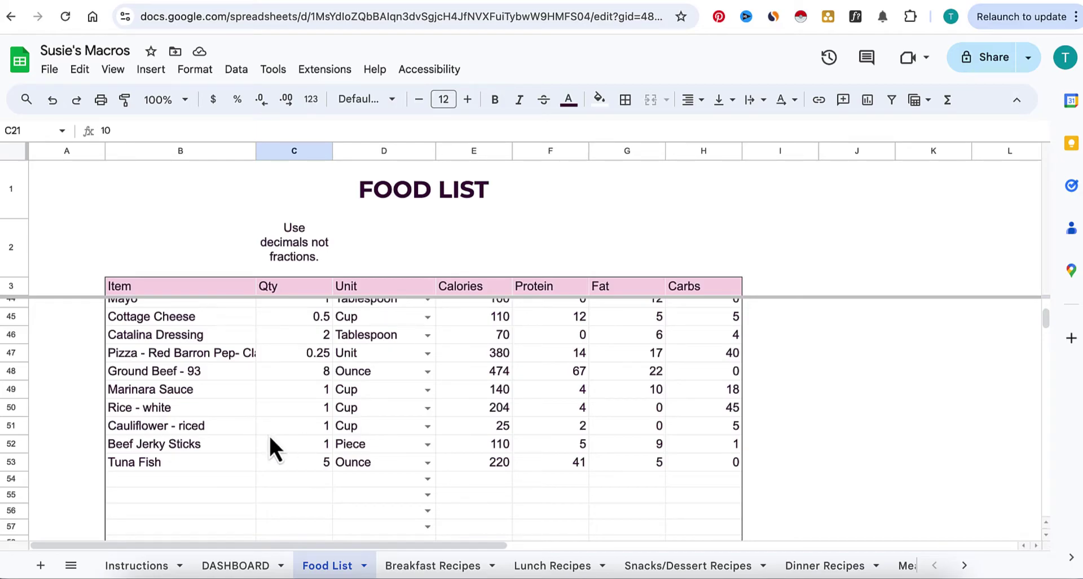
On the Breakfast Recipes sheet, clear the ingredients, title and amounts of the "My favorite oatmeal" recipe.
click(432, 566)
scroll(325, 406, up, 3)
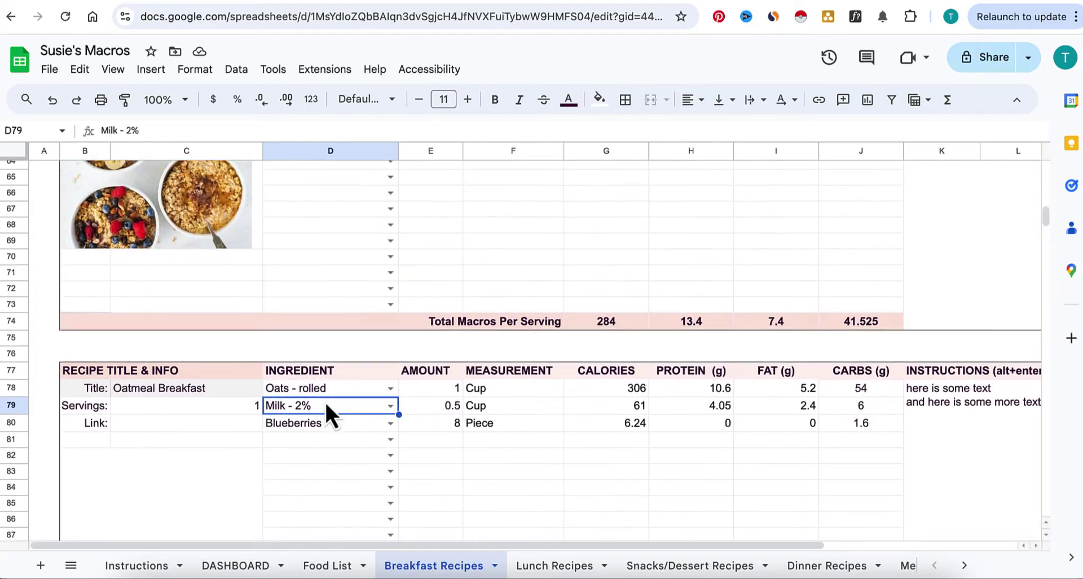
scroll(172, 422, up, 4)
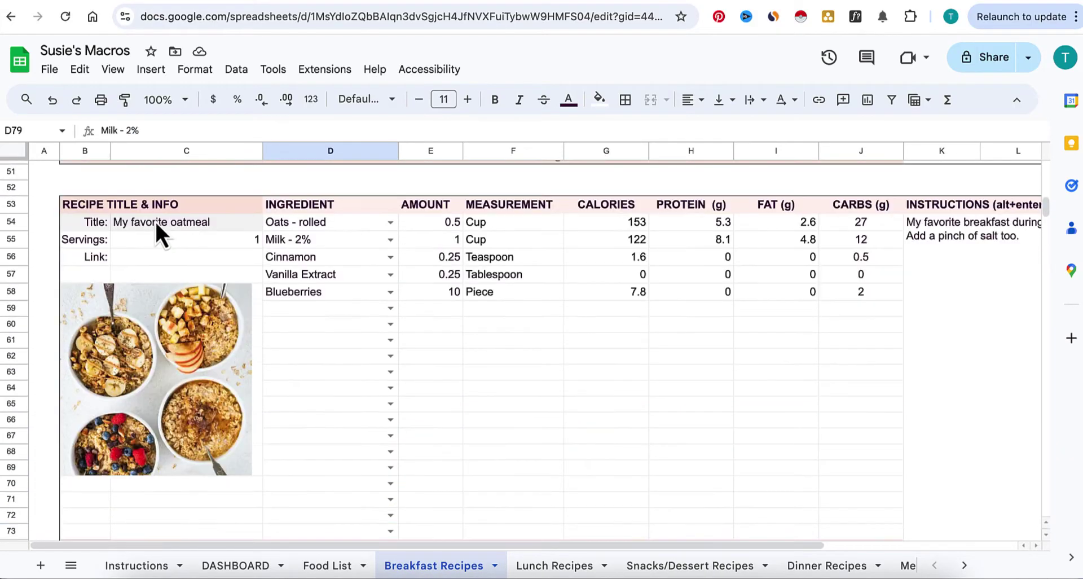
drag(281, 222, 295, 299)
key(Delete)
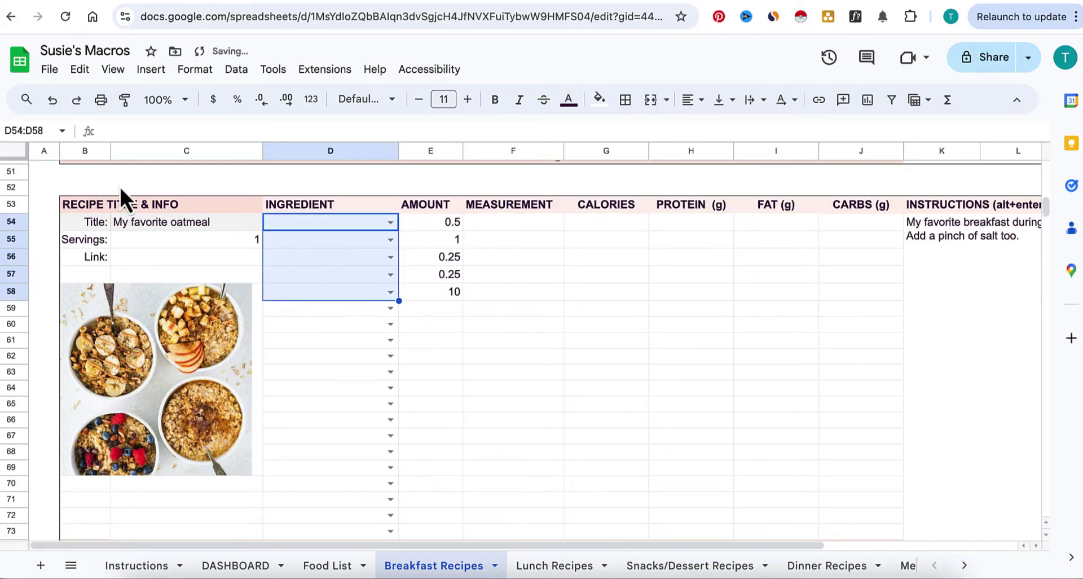
click(148, 226)
key(Delete)
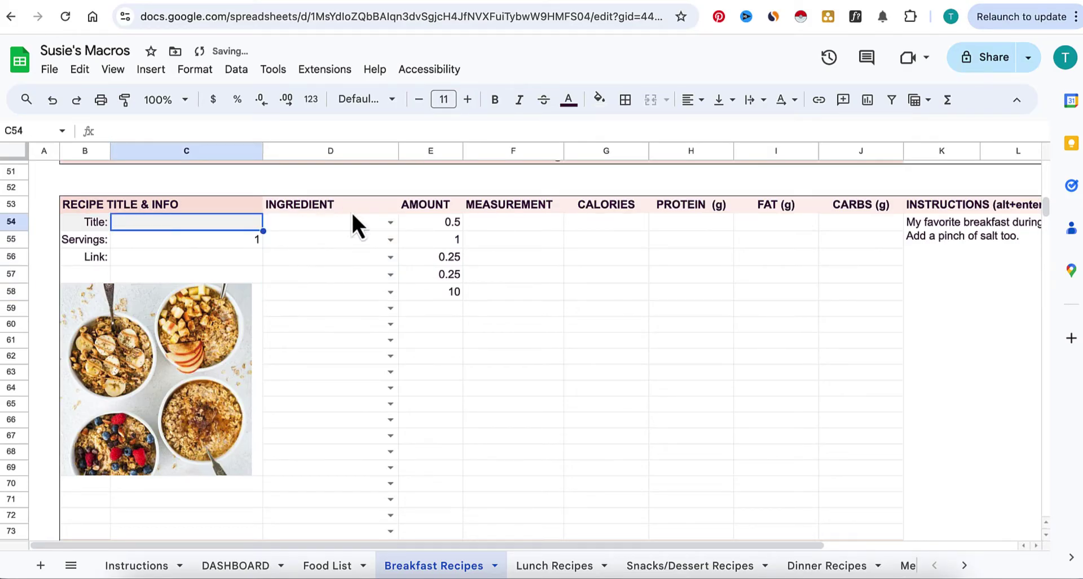
drag(411, 223, 422, 282)
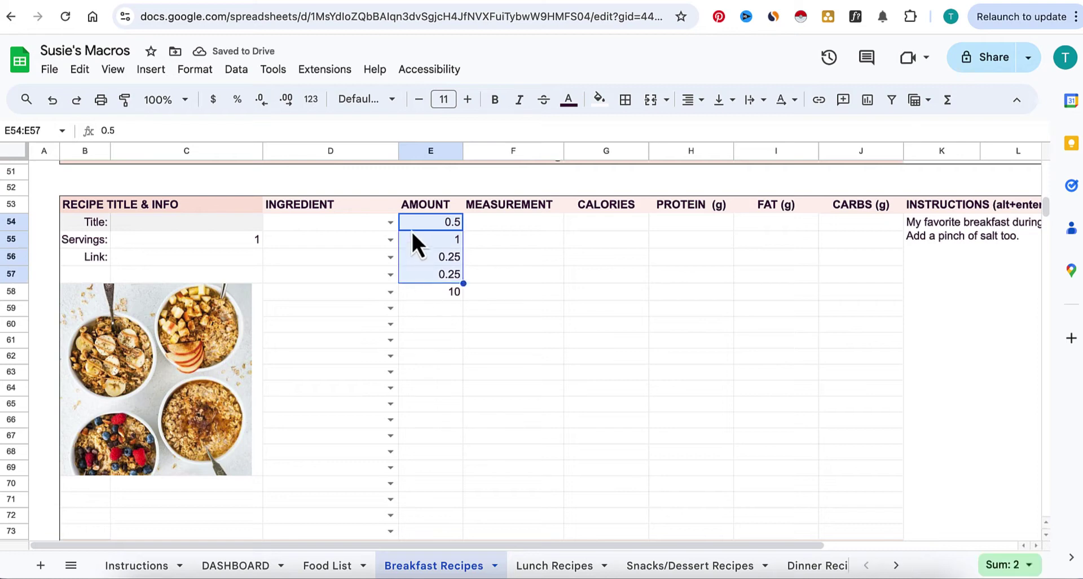
drag(411, 229, 421, 293)
key(Delete)
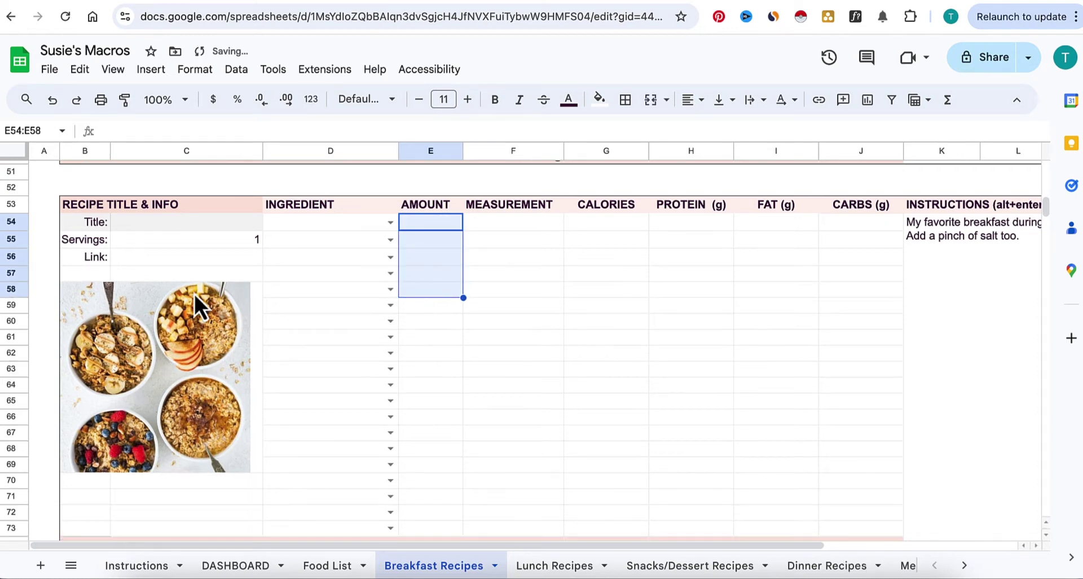
Title the cleared recipe "Breakfast Oatmeal".
double_click(178, 227)
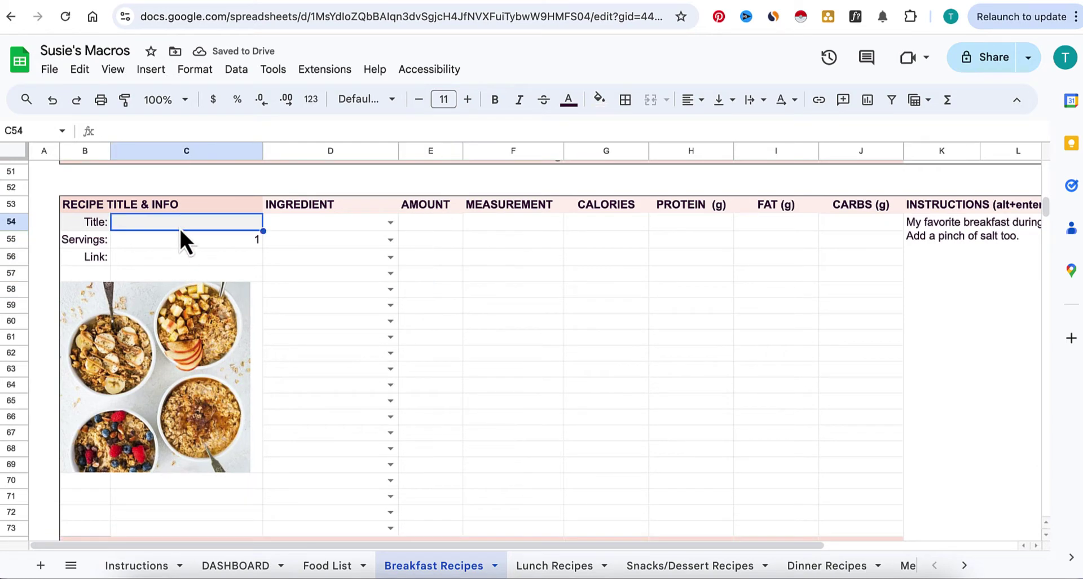
text(Brea)
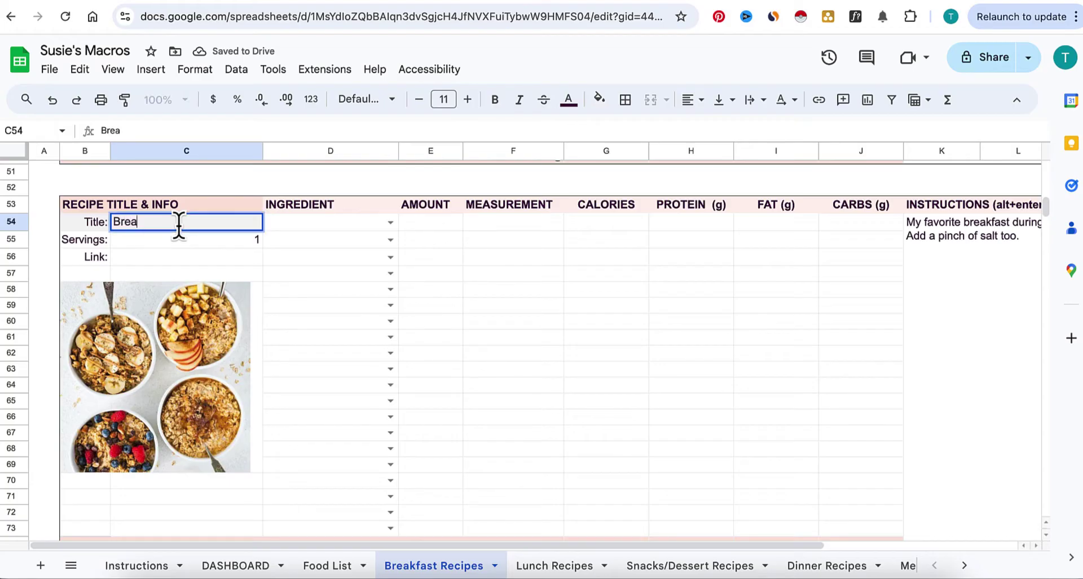
text(kfast Oatmeal)
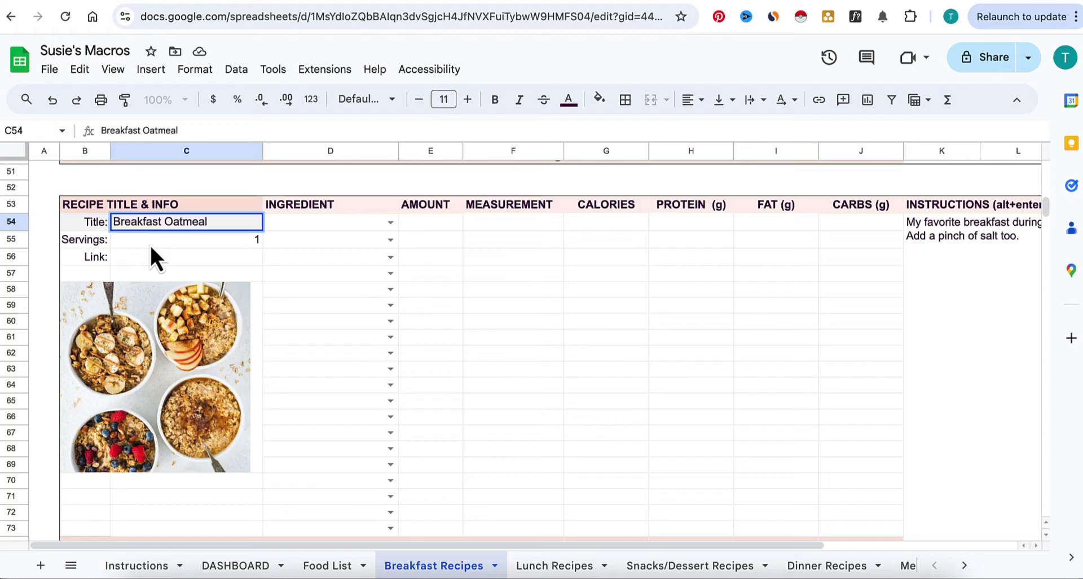
key(Return)
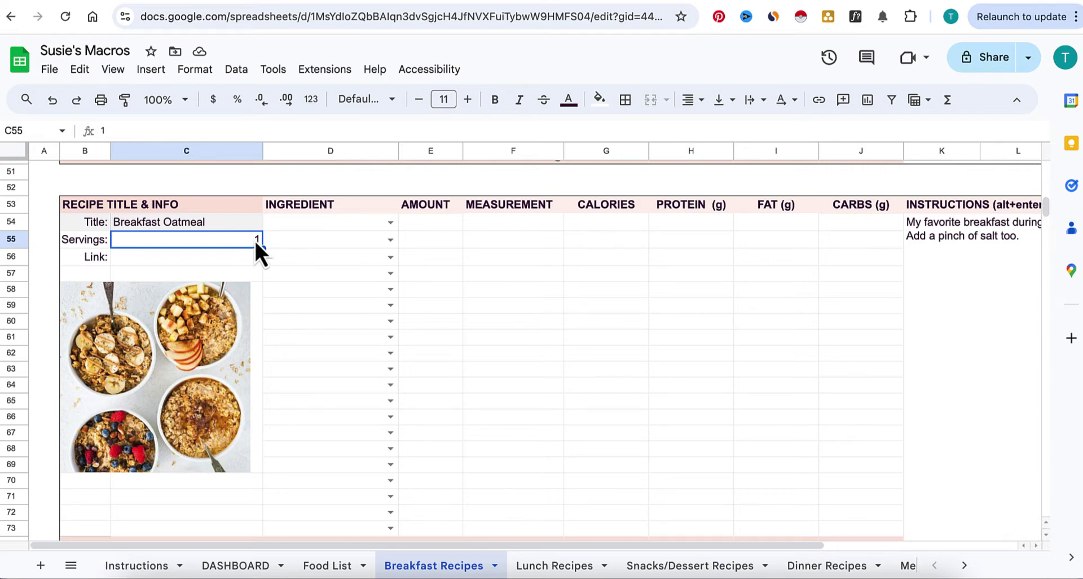
Add Oats - rolled as the first ingredient of Breakfast Oatmeal with an amount of 1.
scroll(429, 328, down, 1)
scroll(451, 349, down, 1)
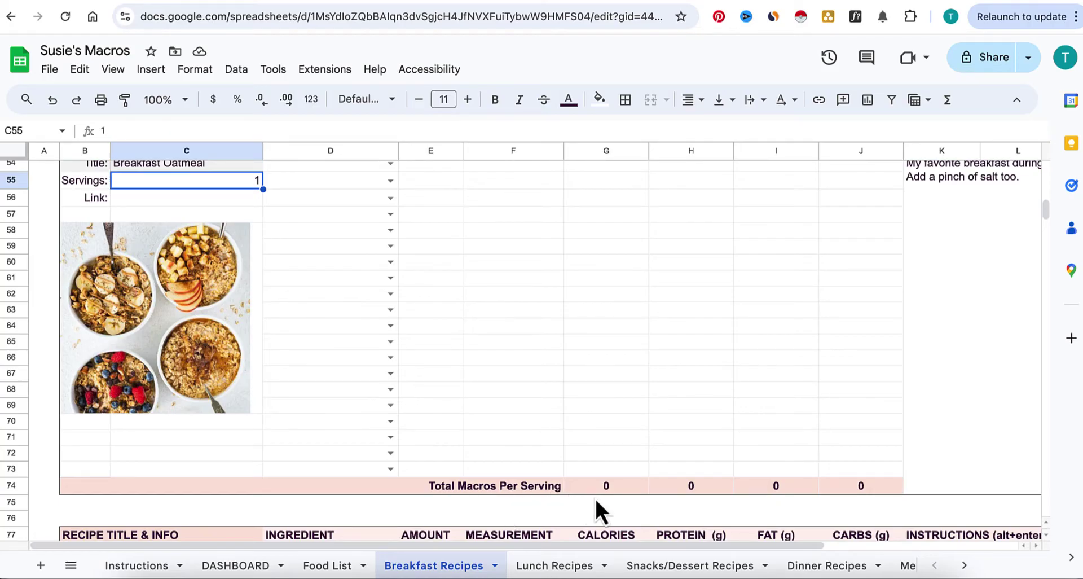
scroll(628, 499, up, 1)
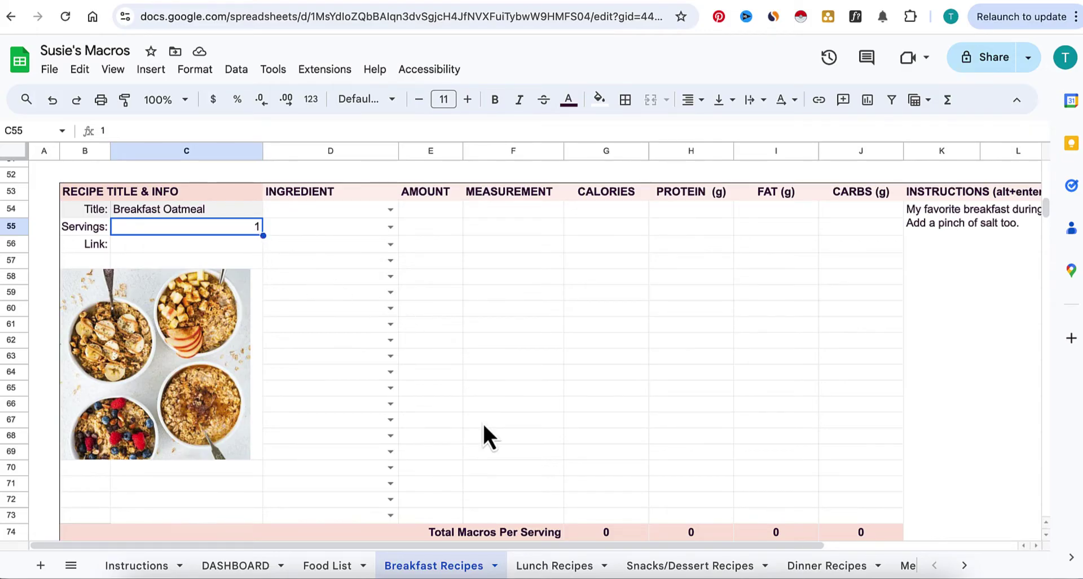
scroll(679, 406, up, 1)
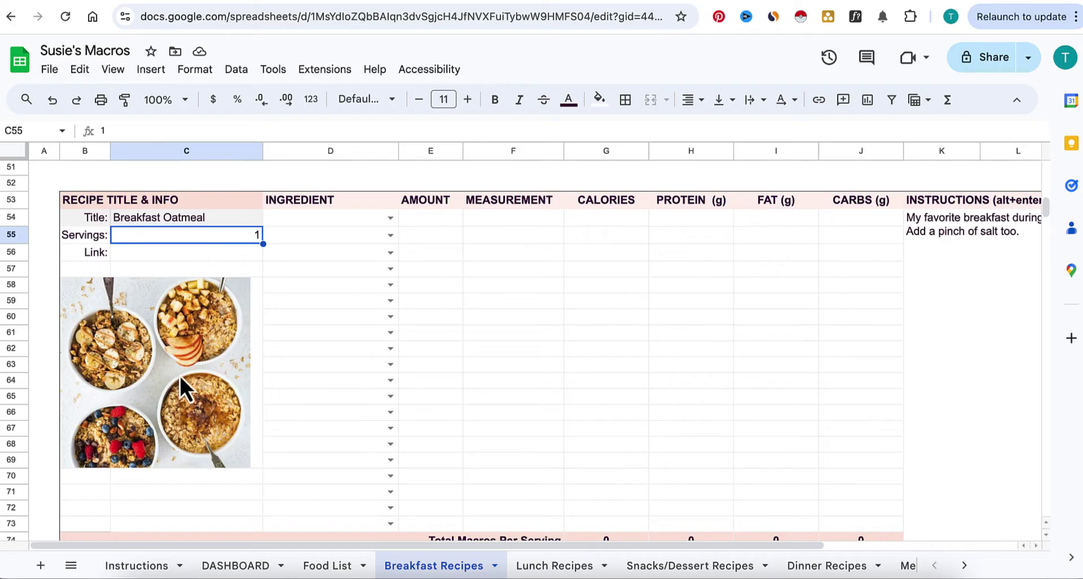
click(391, 217)
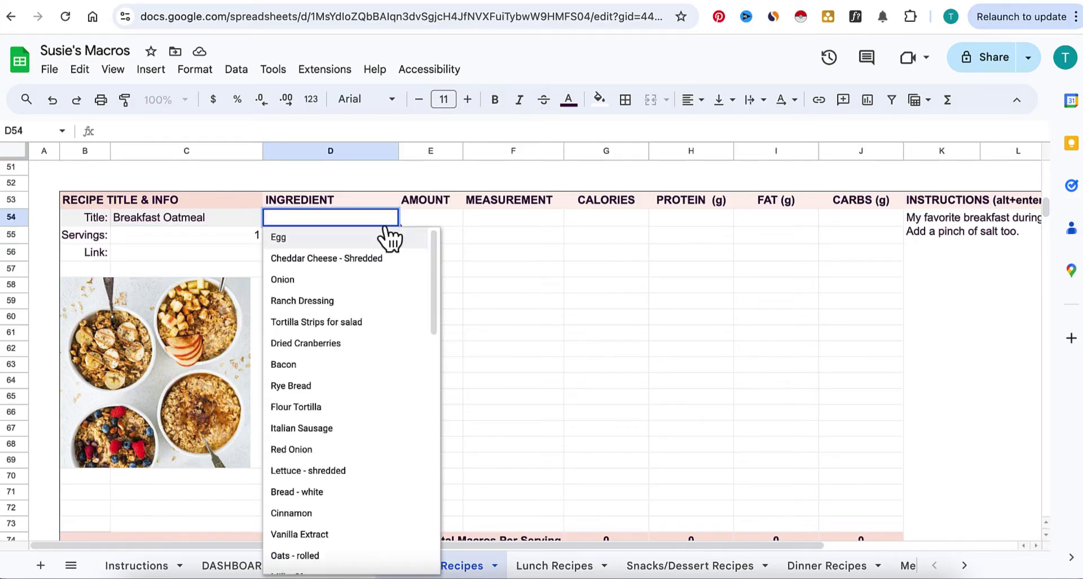
click(301, 556)
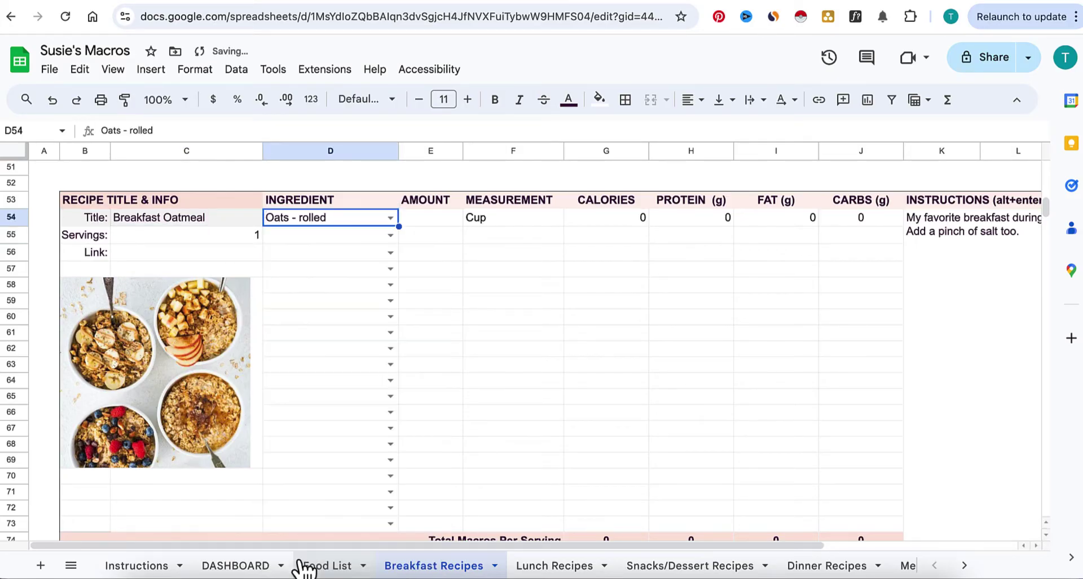
click(425, 219)
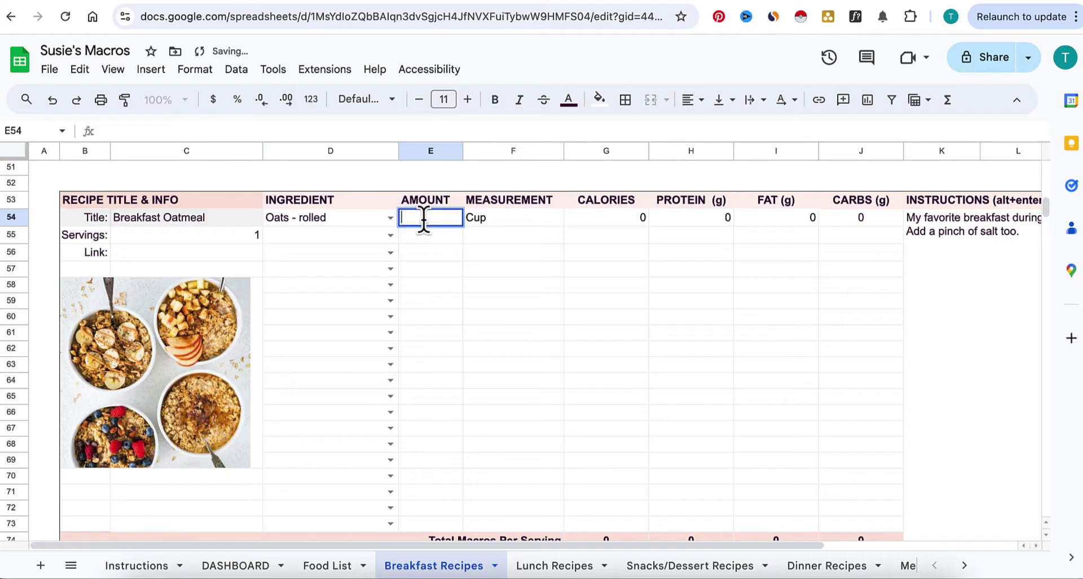
text(1)
Add Cinnamon as the second ingredient of the Breakfast Oatmeal recipe.
click(359, 237)
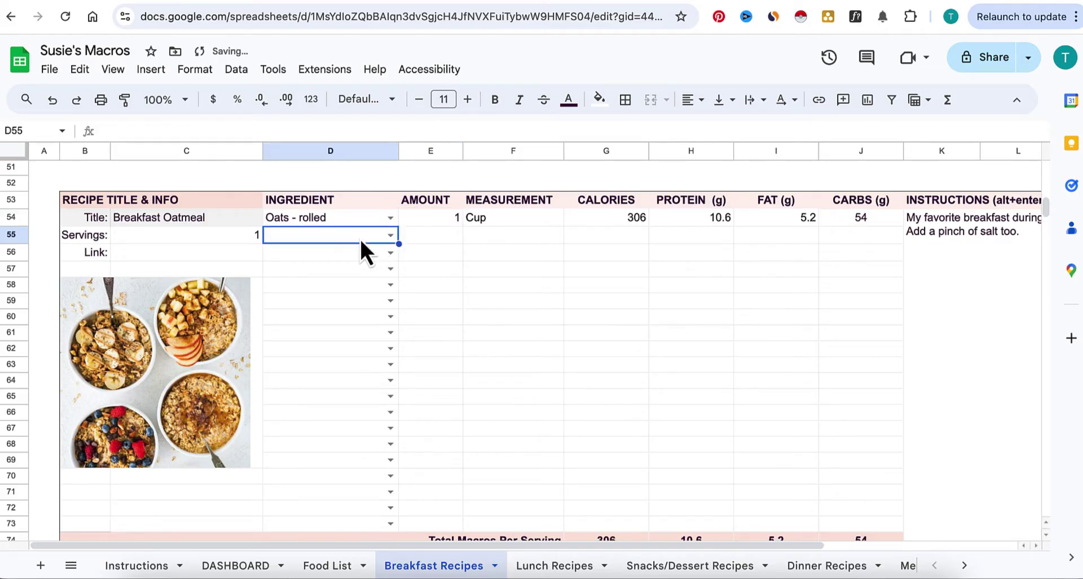
click(390, 235)
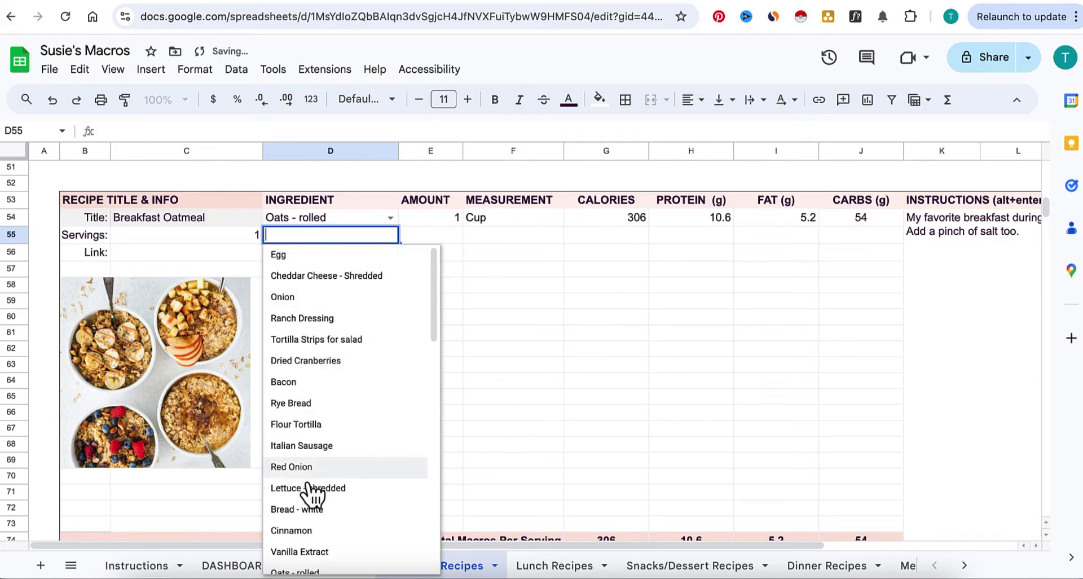
click(308, 530)
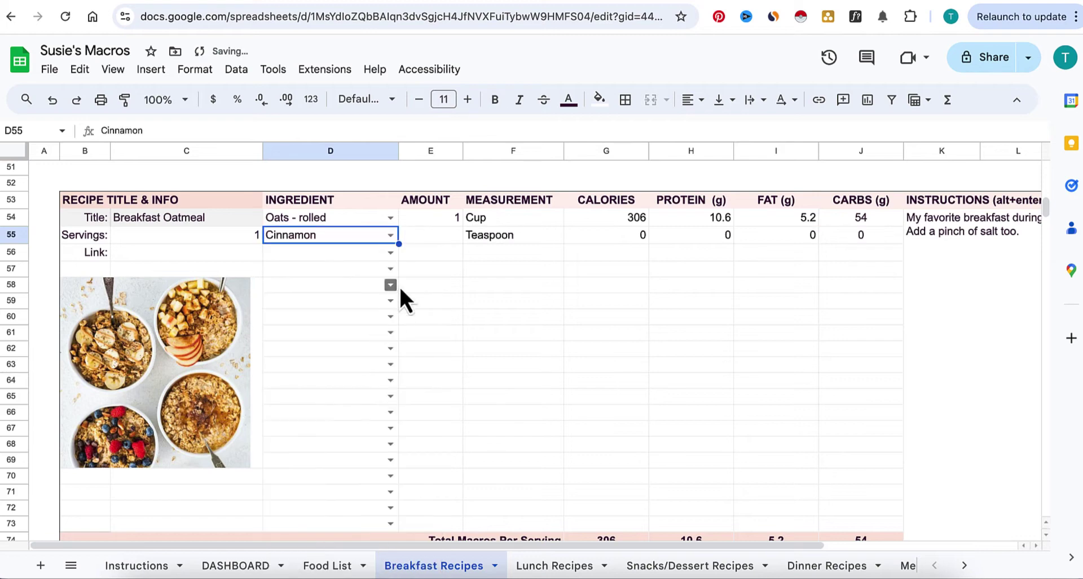
Try entering the Cinnamon amount as the fraction 1/2 and check how the cell stores it.
click(428, 239)
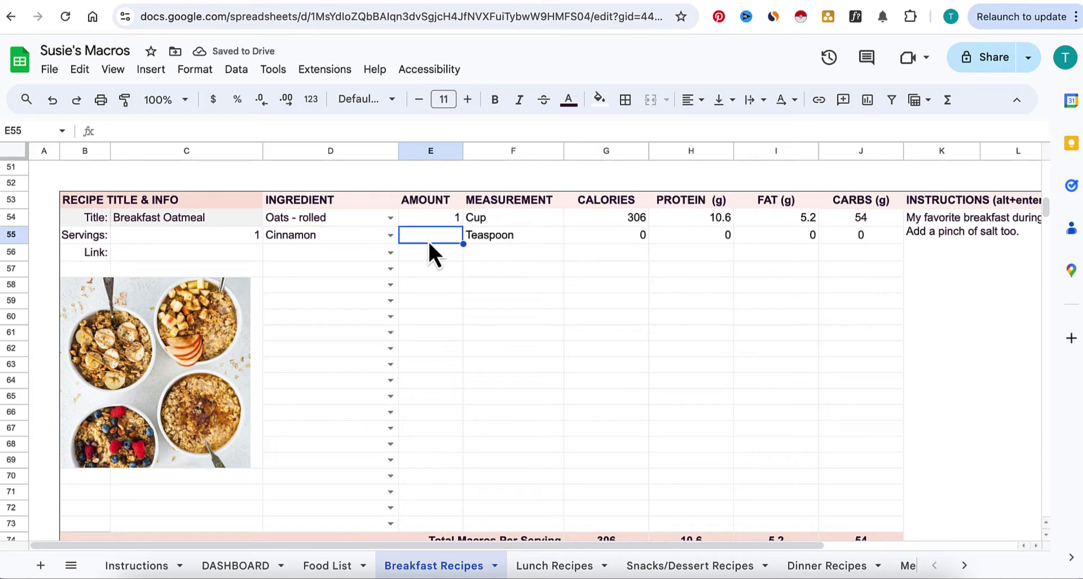
text(1/2)
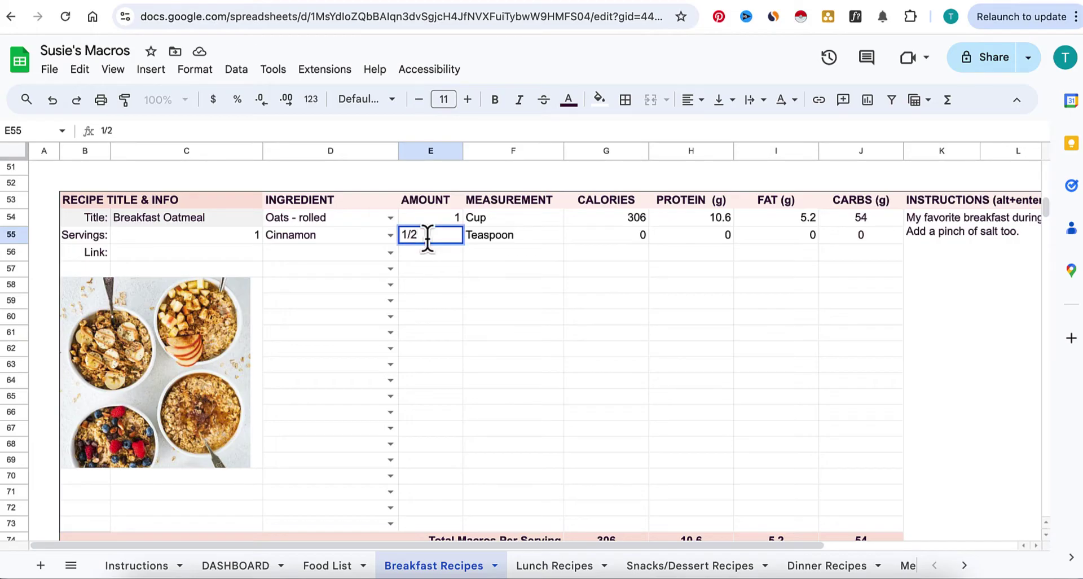
key(Return)
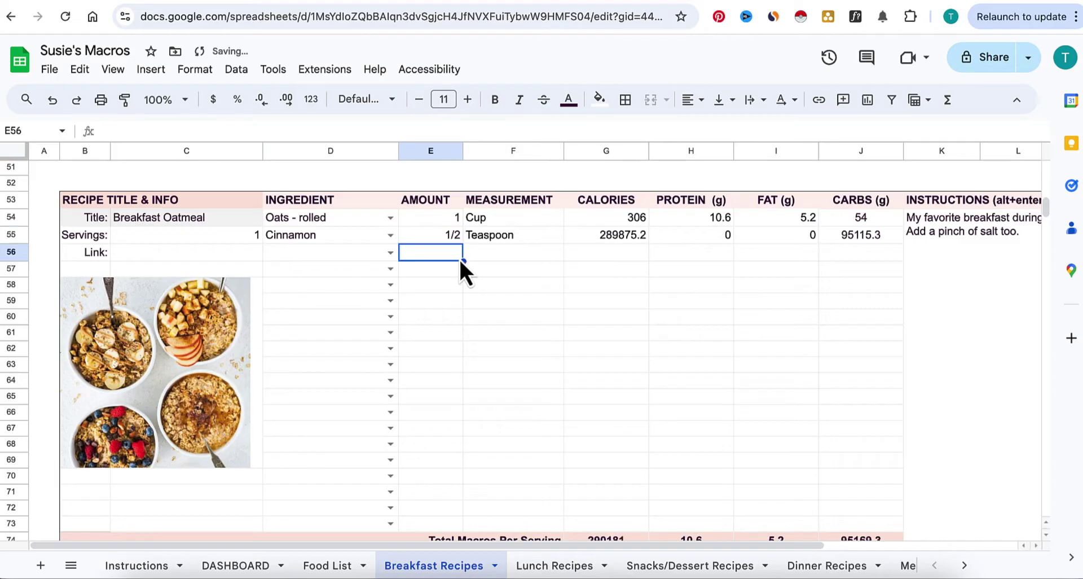
click(422, 235)
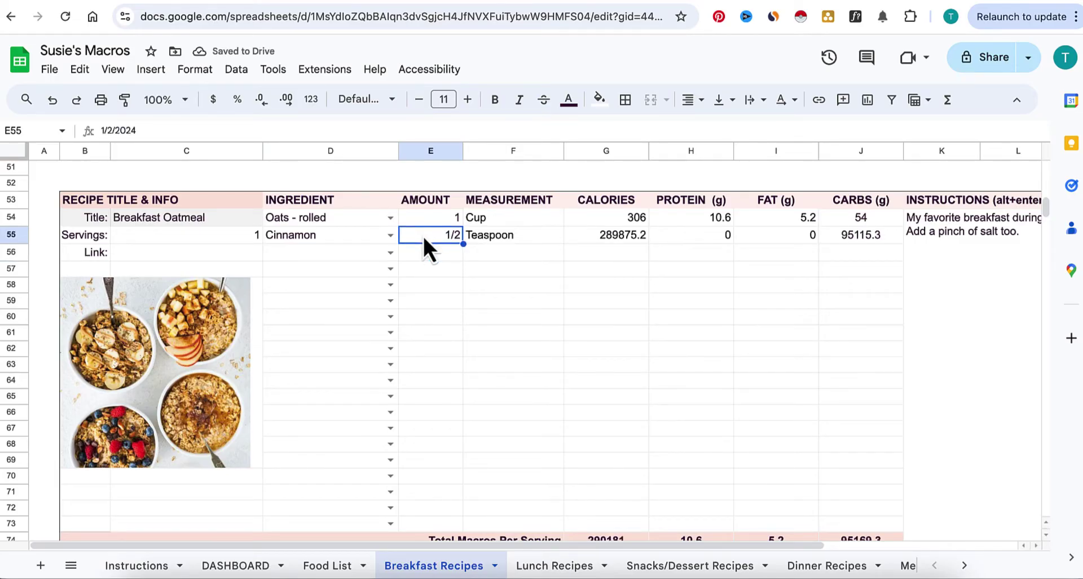
double_click(422, 235)
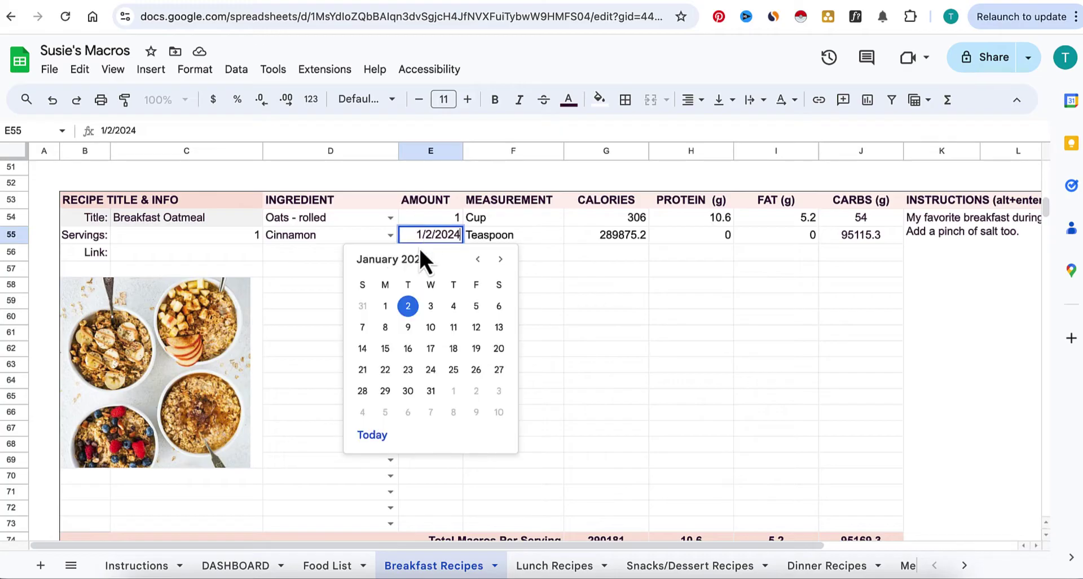
click(550, 322)
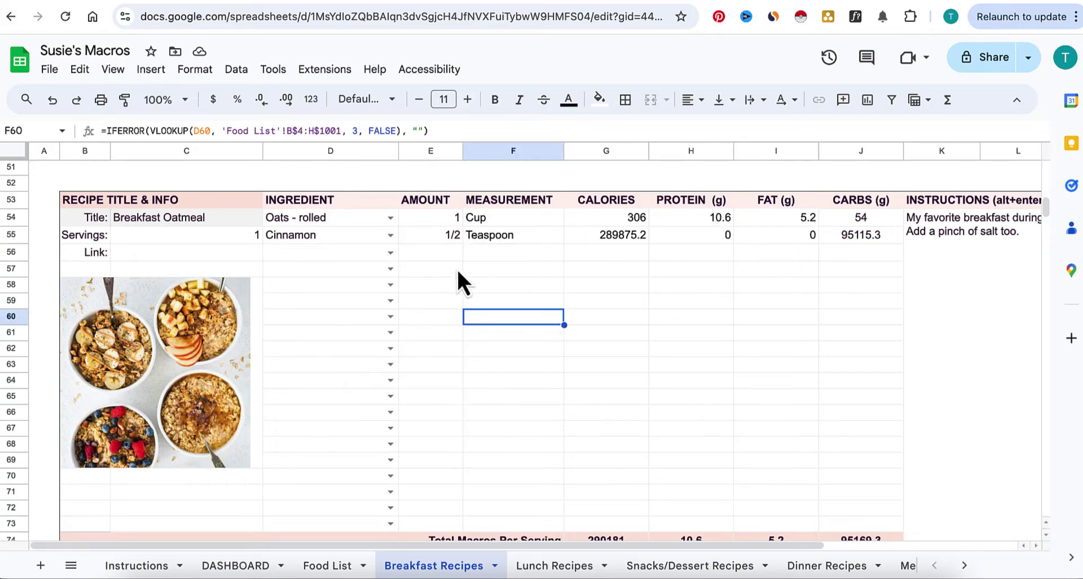
Replace the Cinnamon amount with the decimal value 0.5.
click(453, 236)
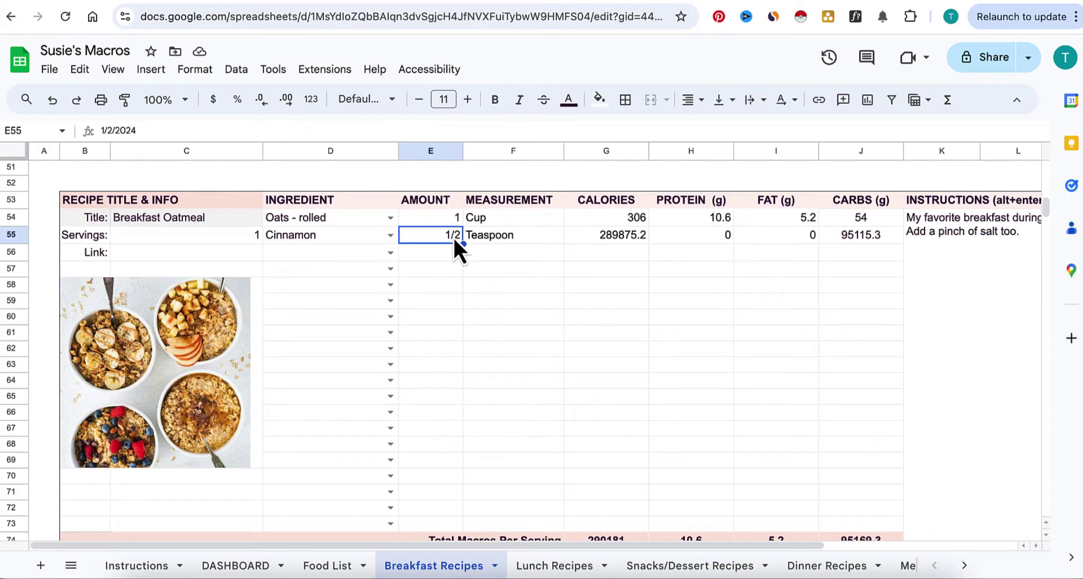
key(Delete)
text(.5)
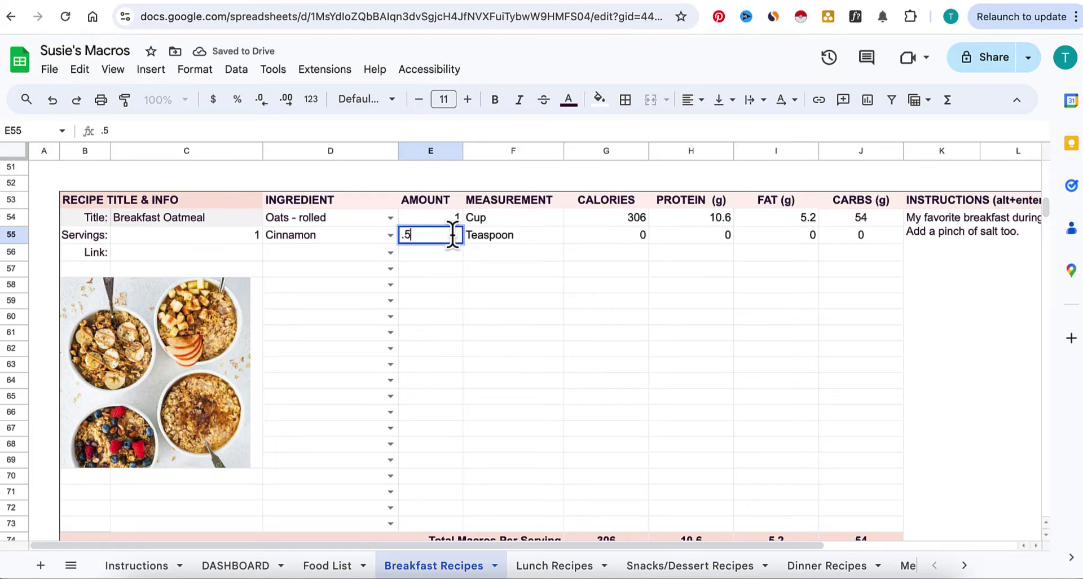
key(Tab)
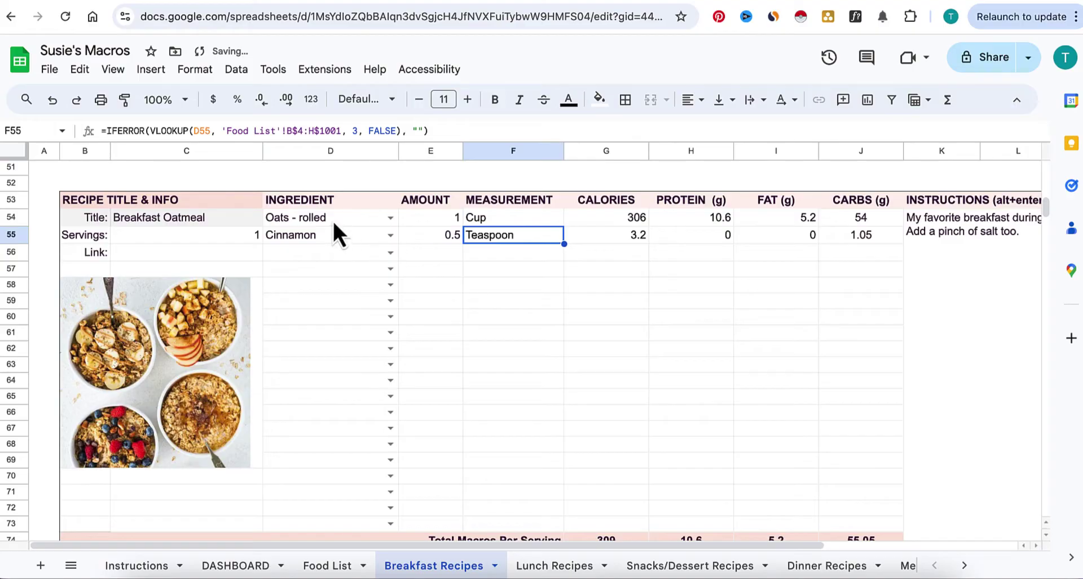
Add Blueberries as the third ingredient of Breakfast Oatmeal with an amount of 10.
click(390, 252)
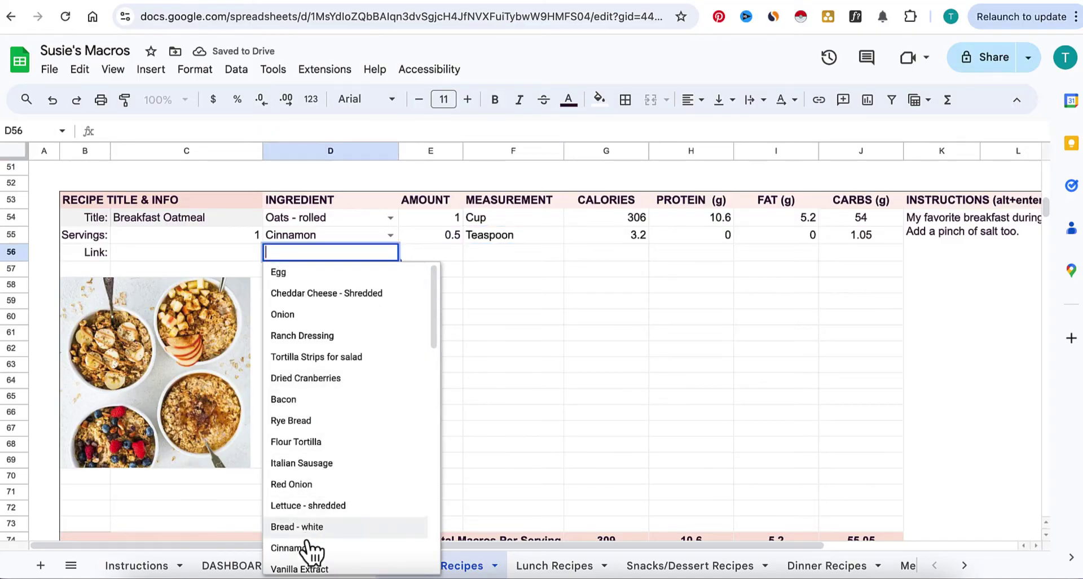
scroll(310, 550, down, 3)
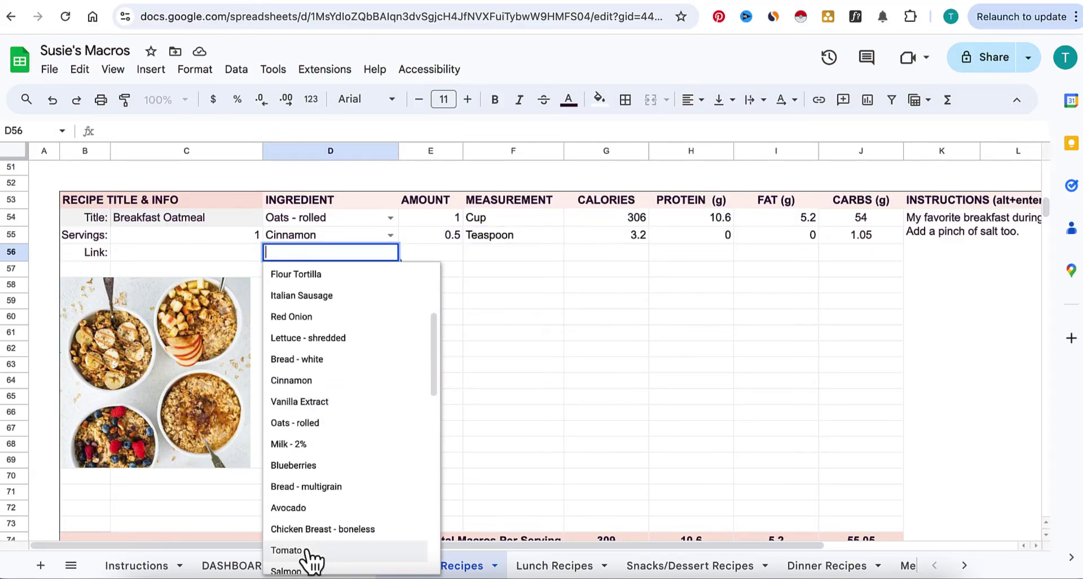
click(305, 468)
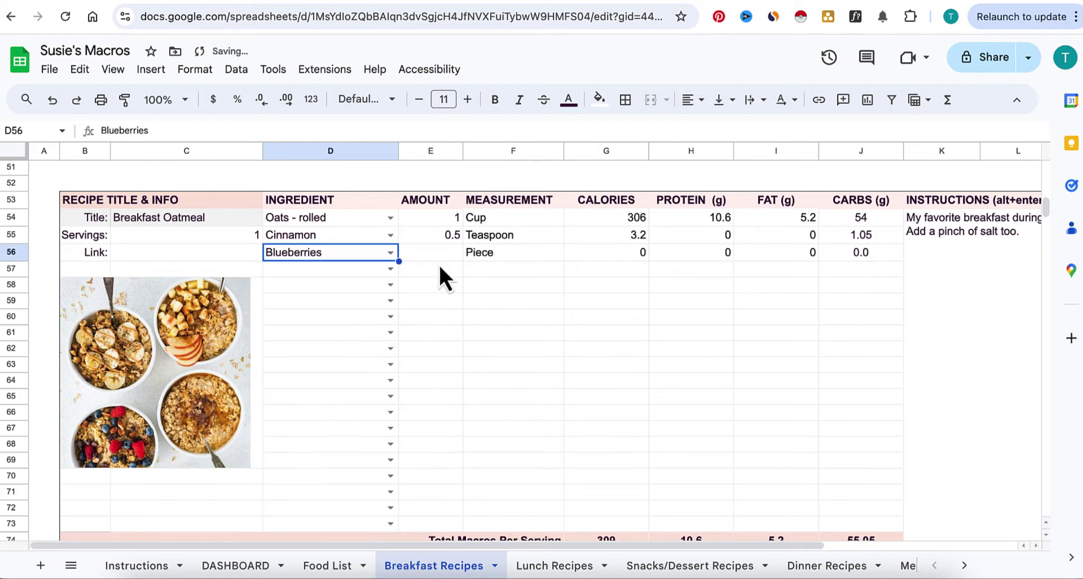
key(Tab)
text(10)
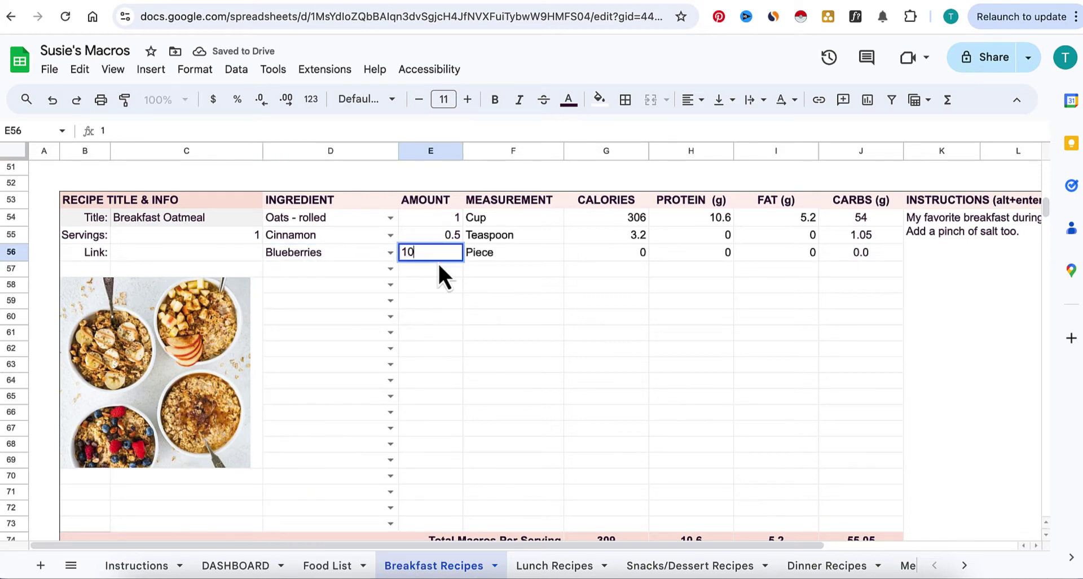
key(Tab)
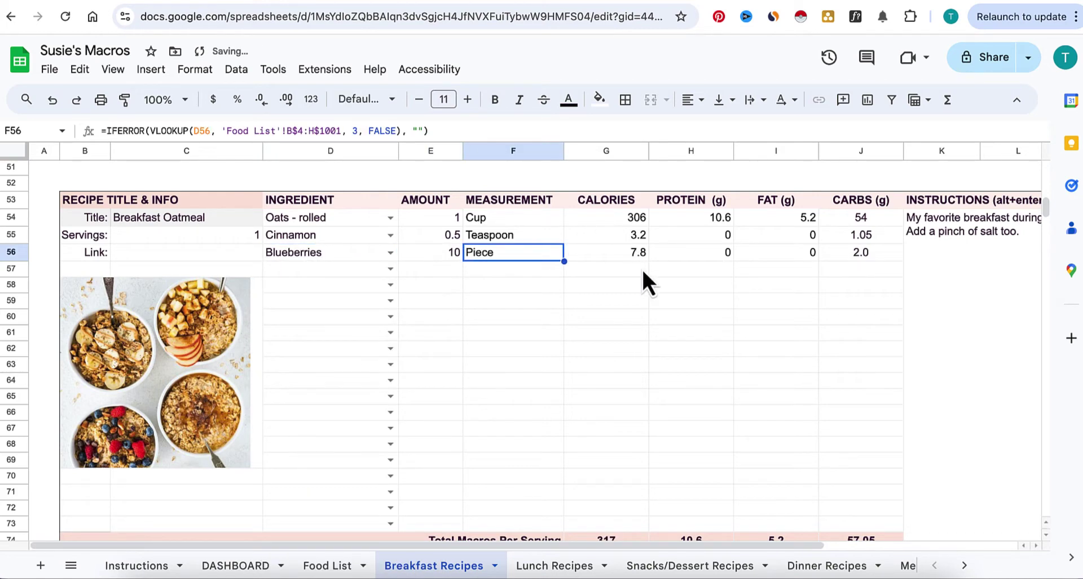
Add Milk - 2% as the fourth ingredient of Breakfast Oatmeal with an amount of 0.25.
scroll(633, 346, down, 1)
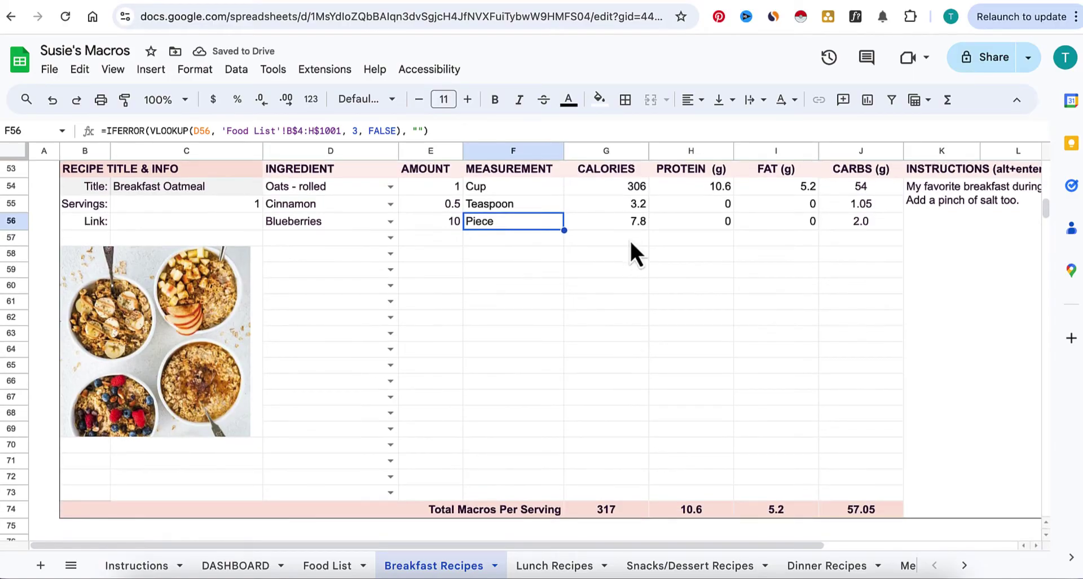
scroll(631, 242, up, 1)
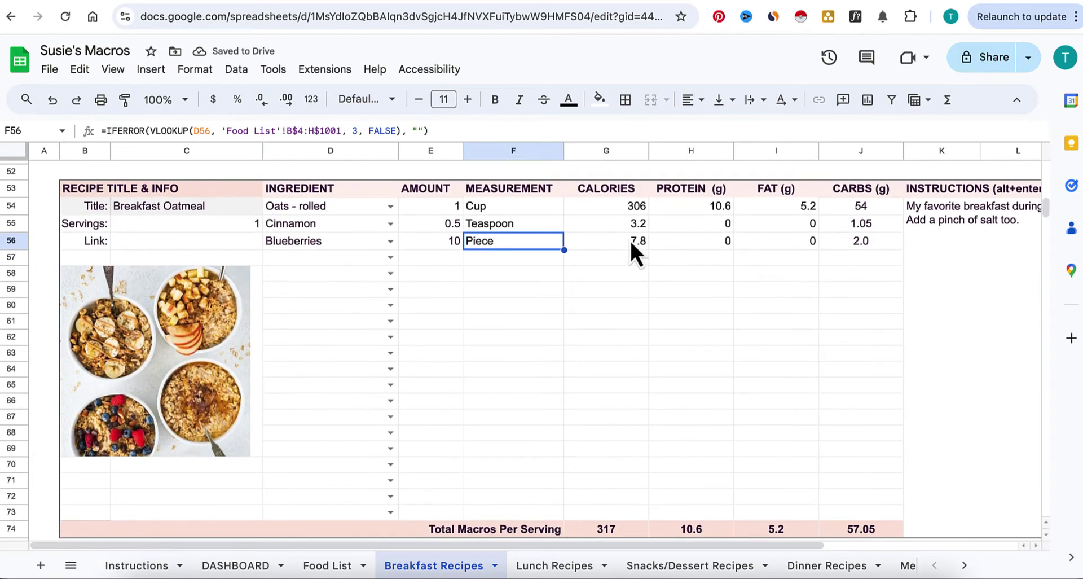
click(308, 260)
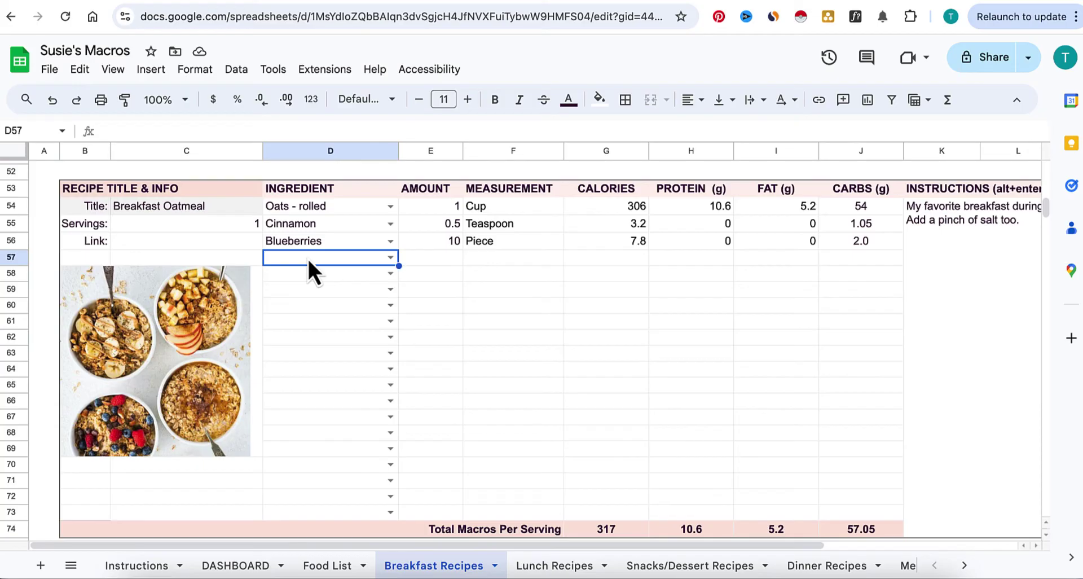
text(mi)
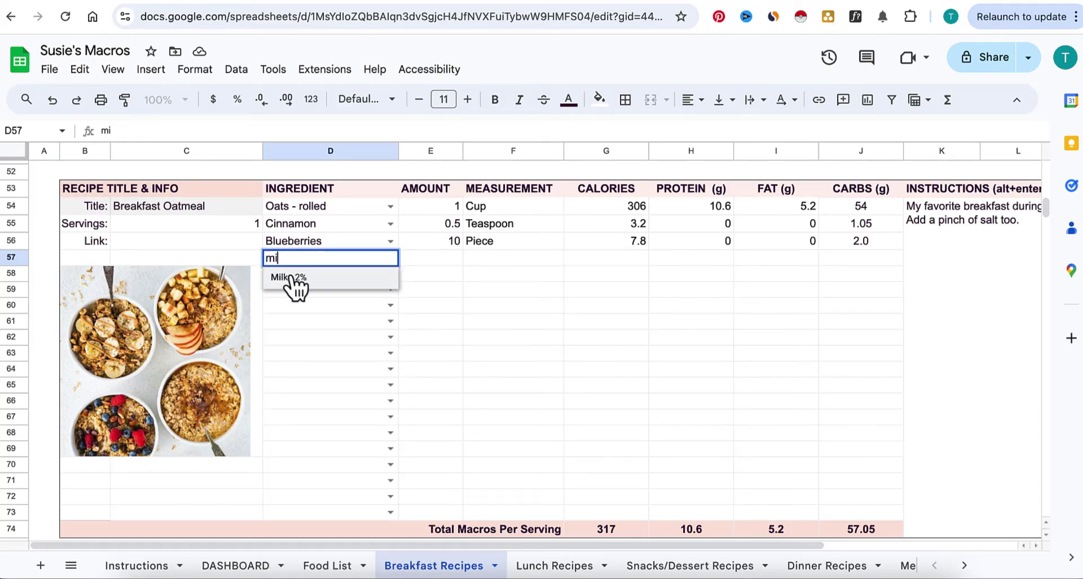
click(286, 278)
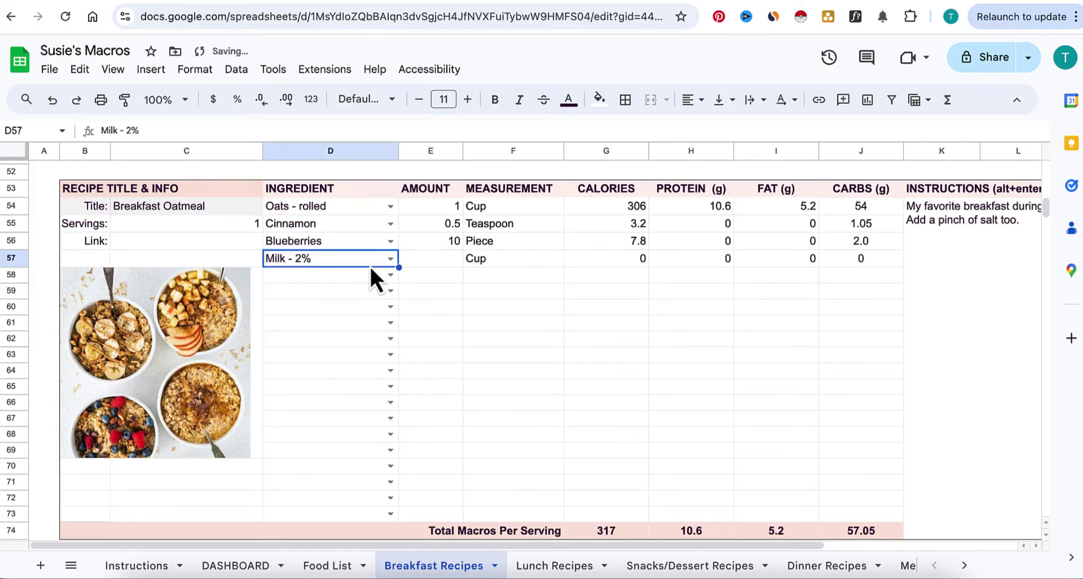
click(432, 261)
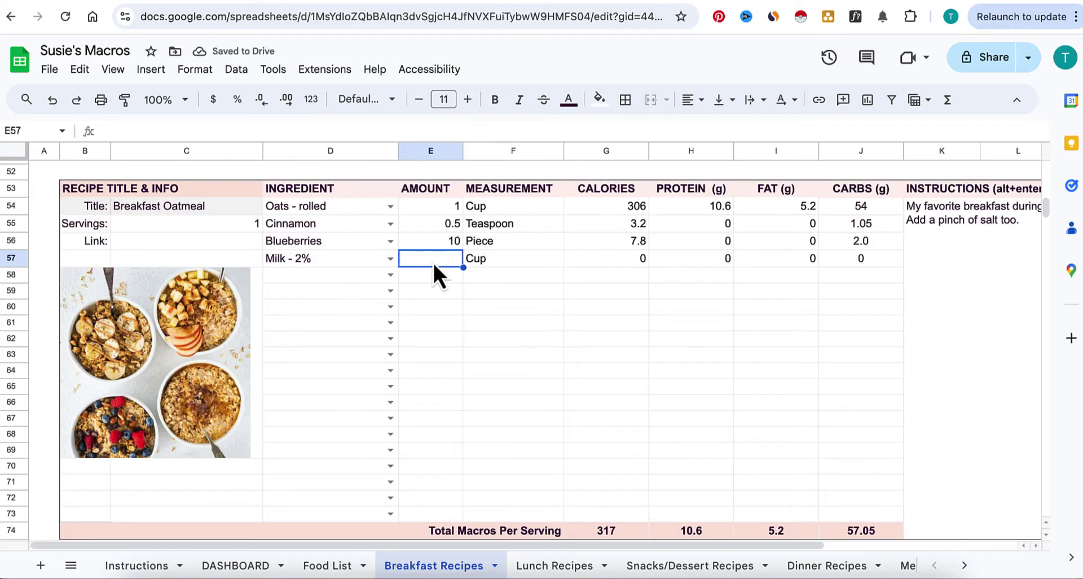
text(.)
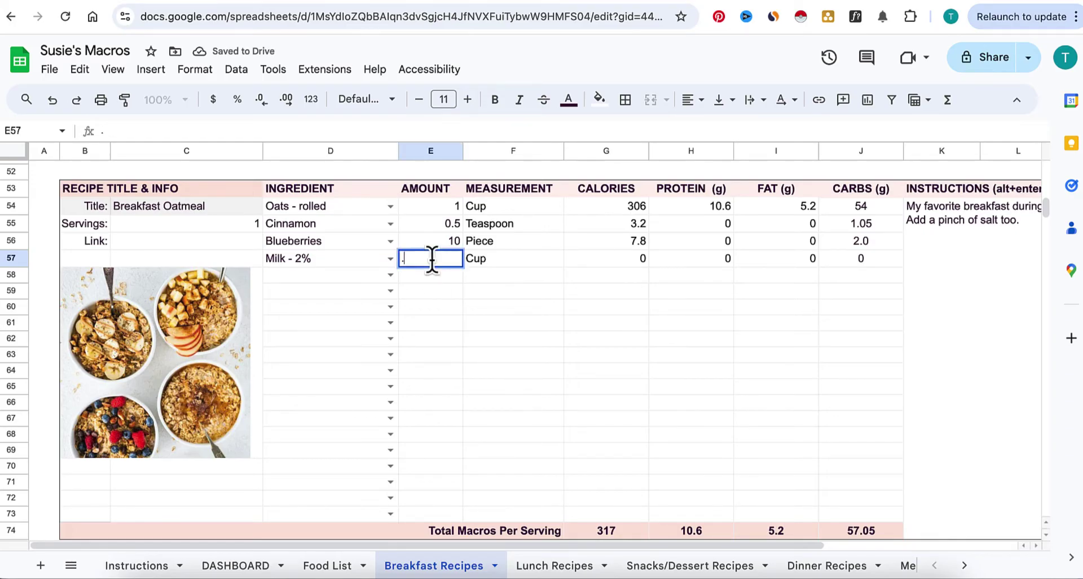
text(24)
key(BackSpace)
text(5)
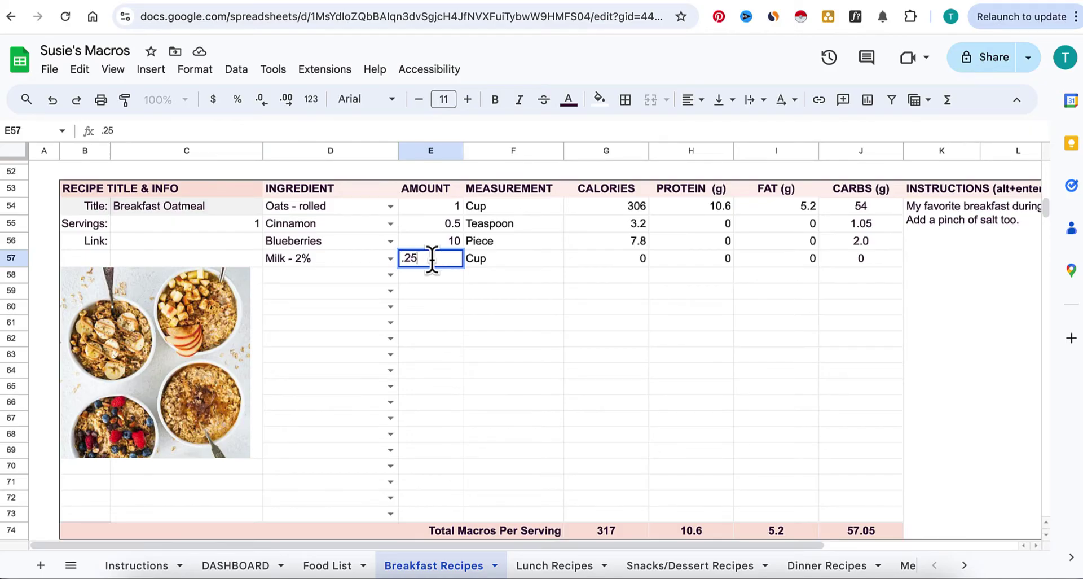
key(Tab)
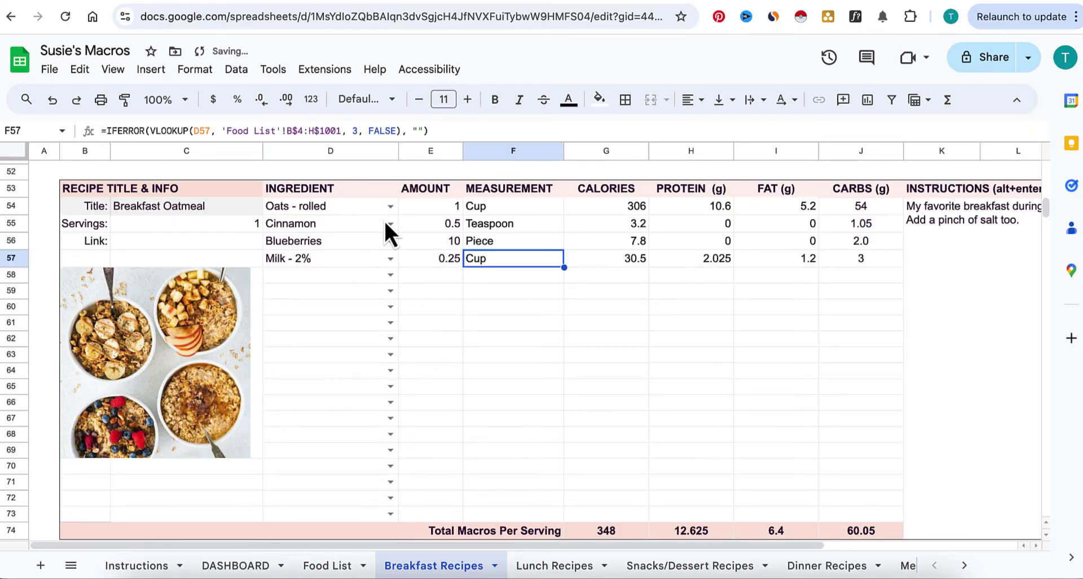
Reduce the protein total in the recipe's Total Macros Per Serving row to one decimal place.
scroll(514, 342, down, 1)
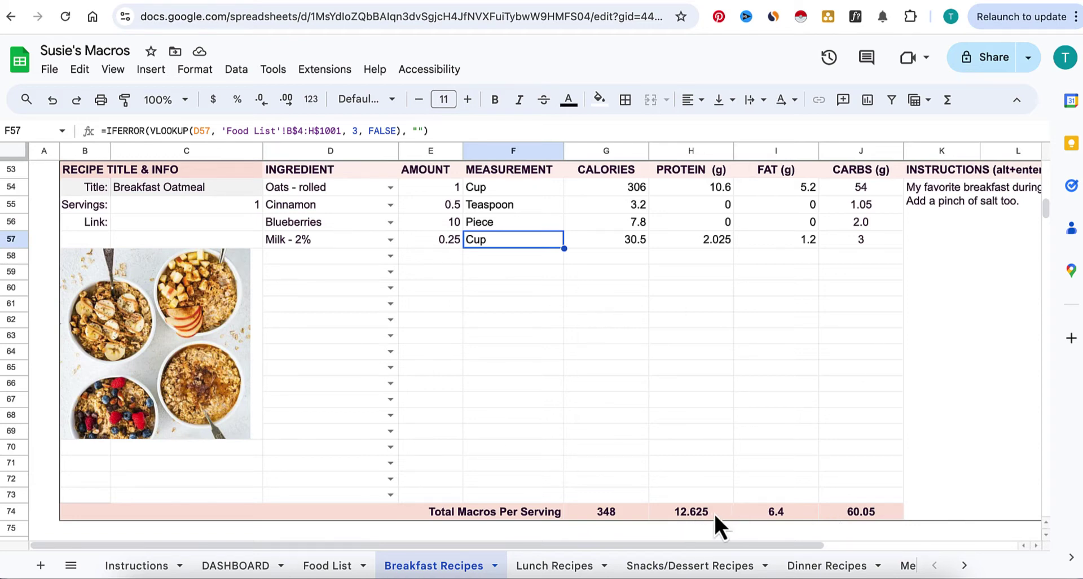
click(698, 511)
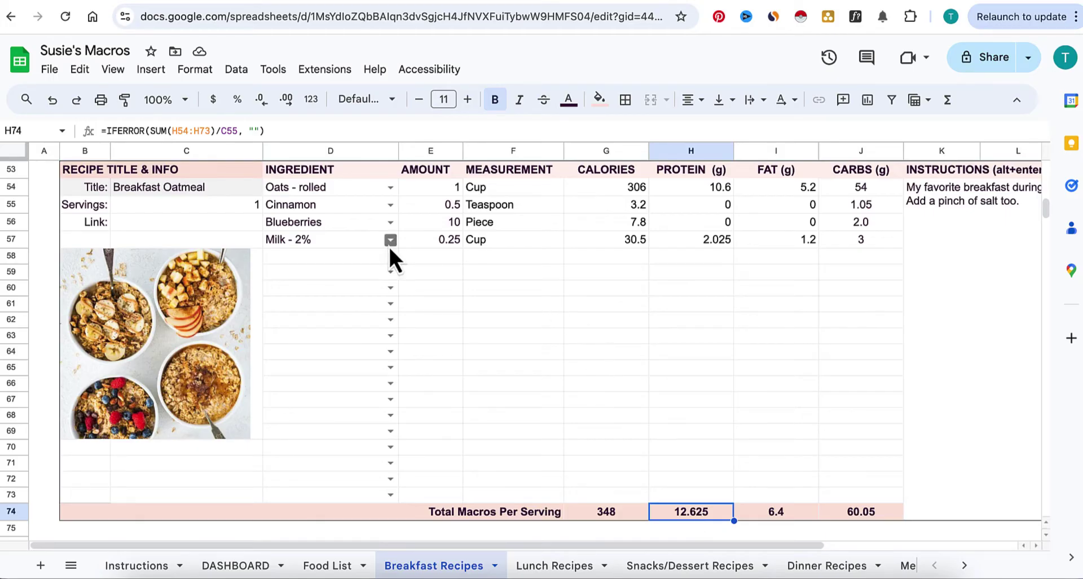
click(262, 101)
click(261, 101)
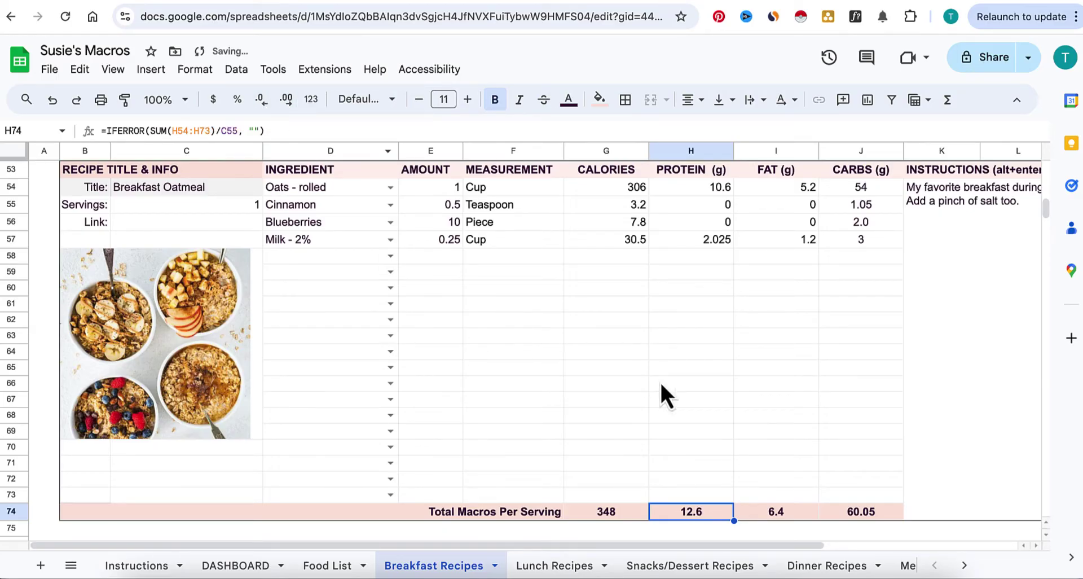
click(671, 398)
Adjust the carbs total in the Total Macros Per Serving row to one decimal place.
click(856, 516)
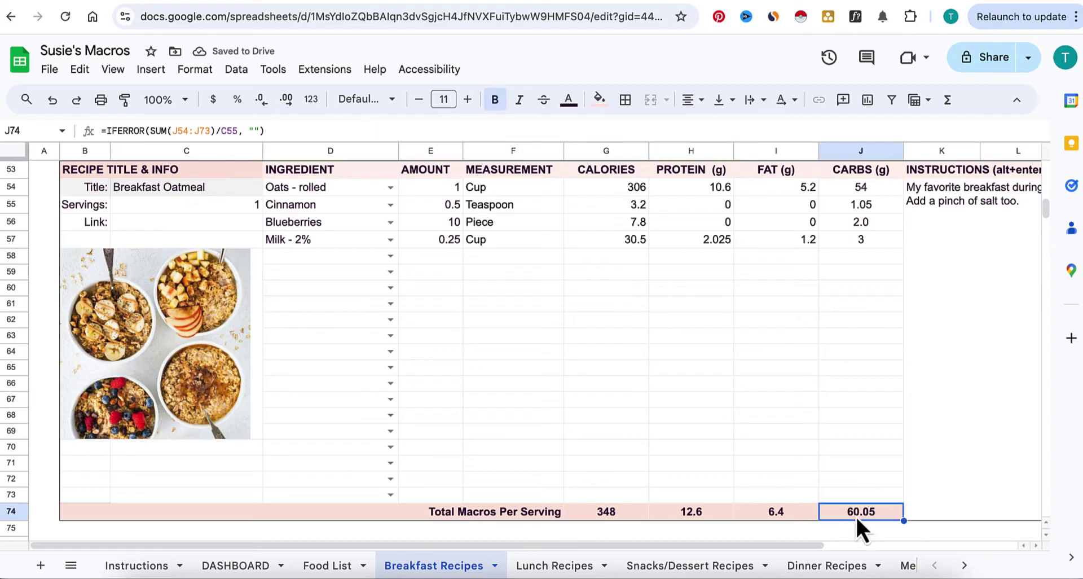
click(262, 102)
click(261, 101)
click(287, 101)
Look through the Lunch Recipes, Snacks/Dessert Recipes and Dinner Recipes sheets.
click(587, 565)
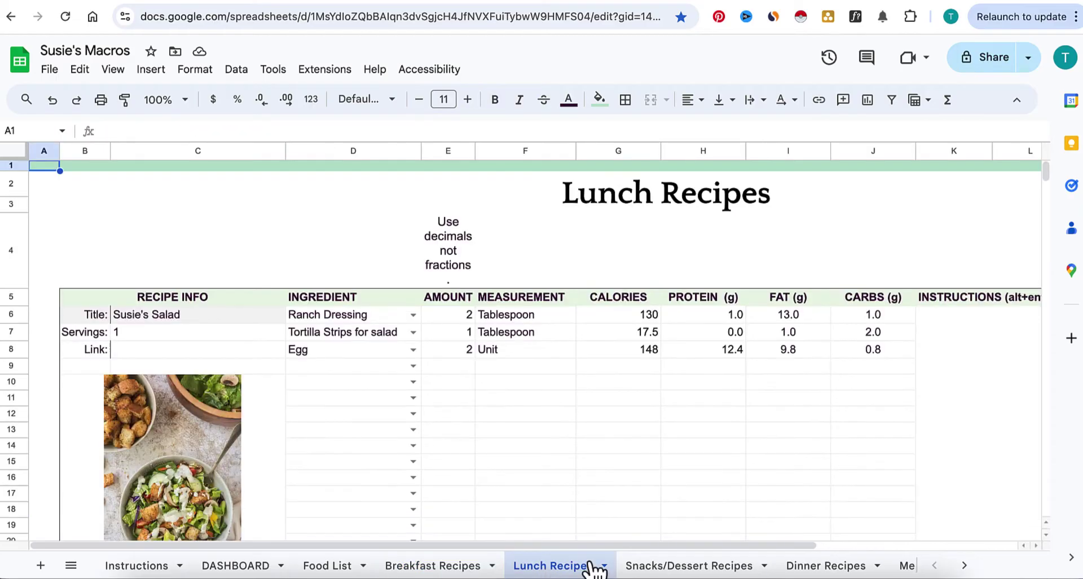
click(661, 567)
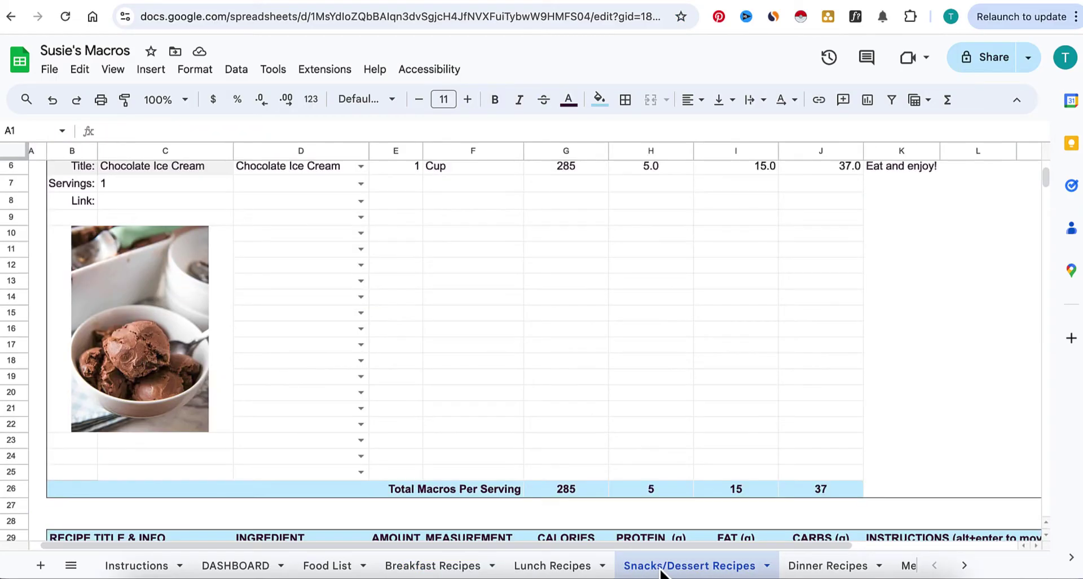
click(812, 565)
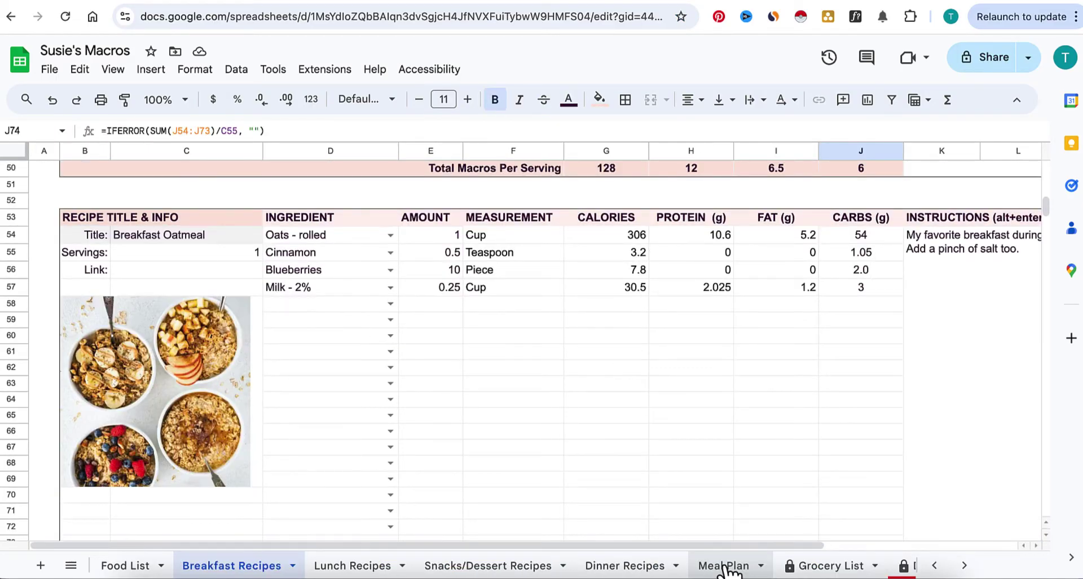
Open the Meal Plan sheet and view the choices offered for Monday's Snacks without selecting one.
click(726, 566)
scroll(543, 431, up, 2)
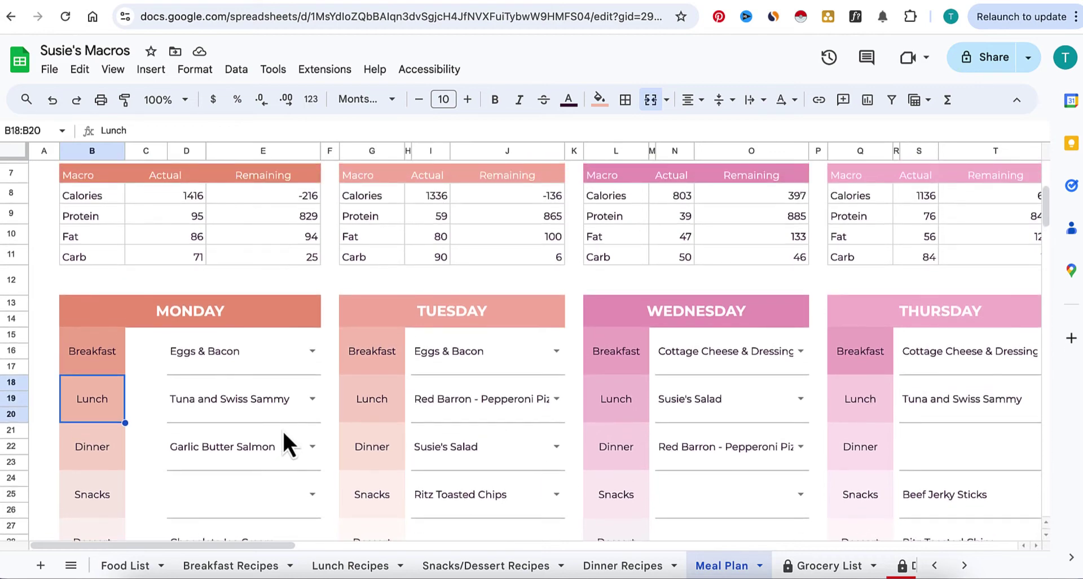
scroll(284, 432, down, 1)
click(313, 464)
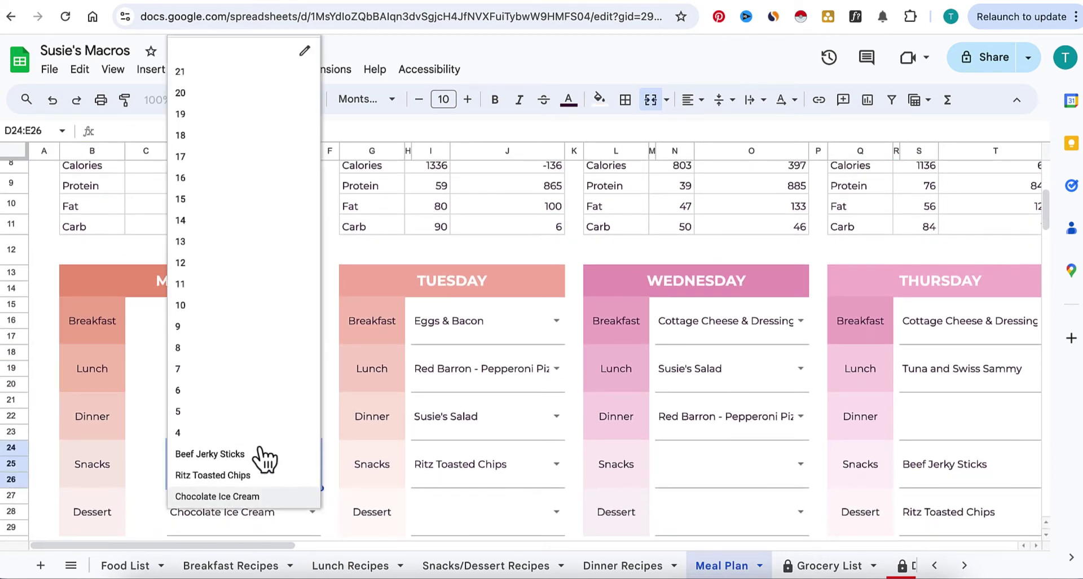
click(157, 464)
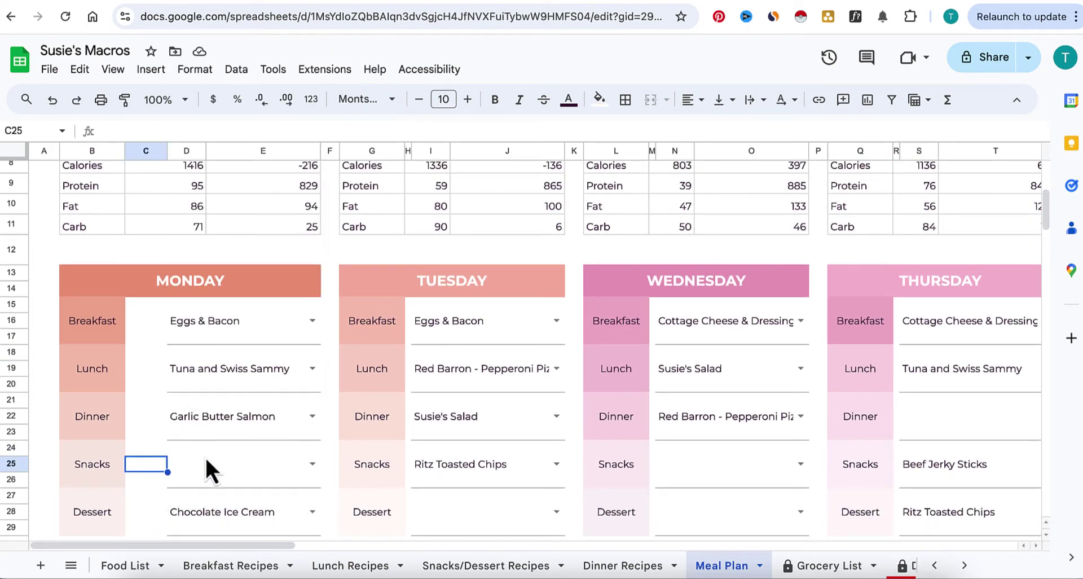
Clear all existing food, quantity and category entries, eggs through milk, from Monday's grocery list.
scroll(207, 461, down, 5)
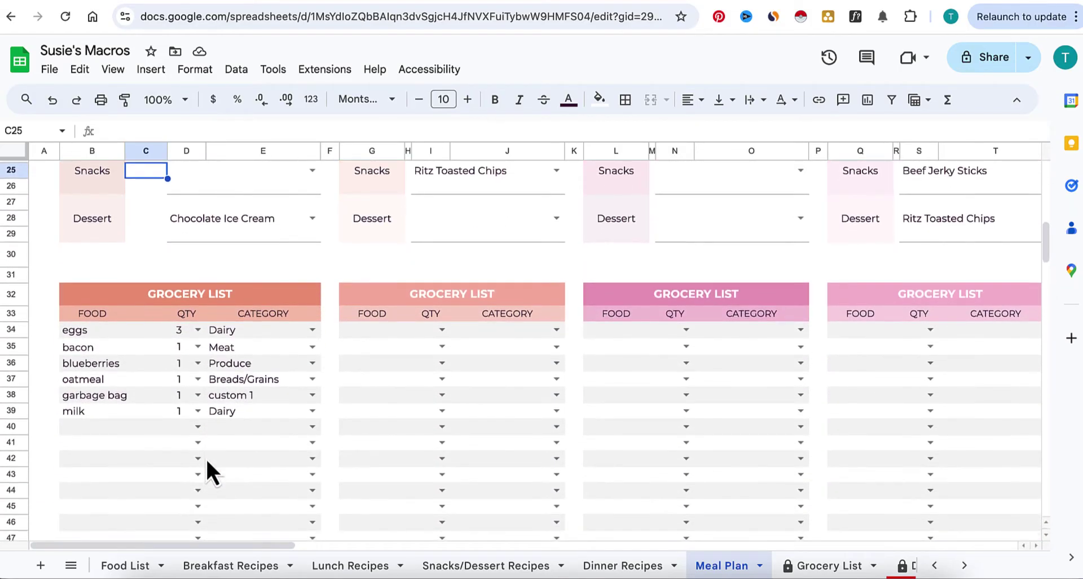
drag(104, 331, 231, 419)
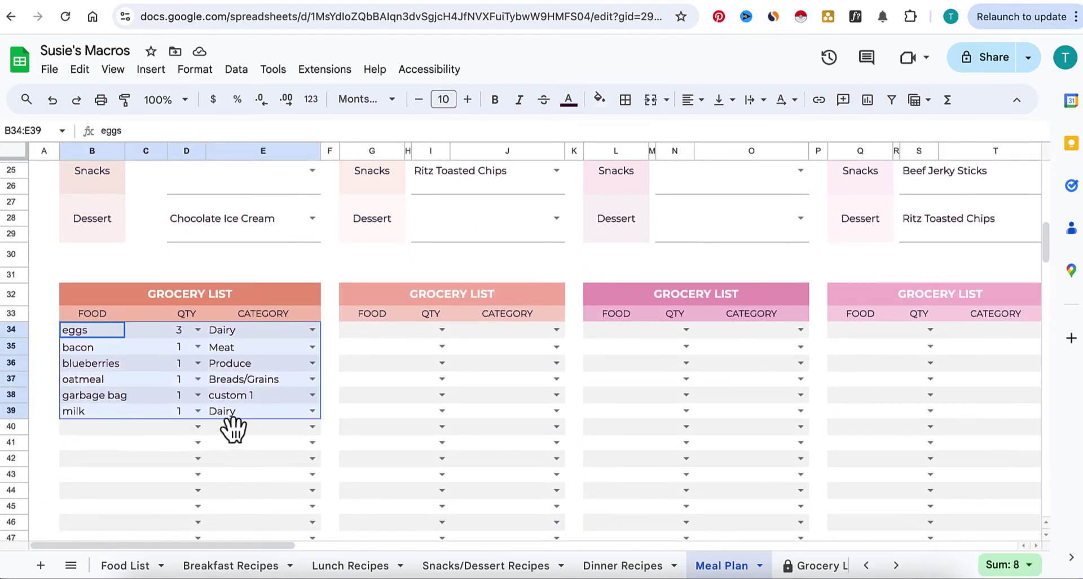
key(Delete)
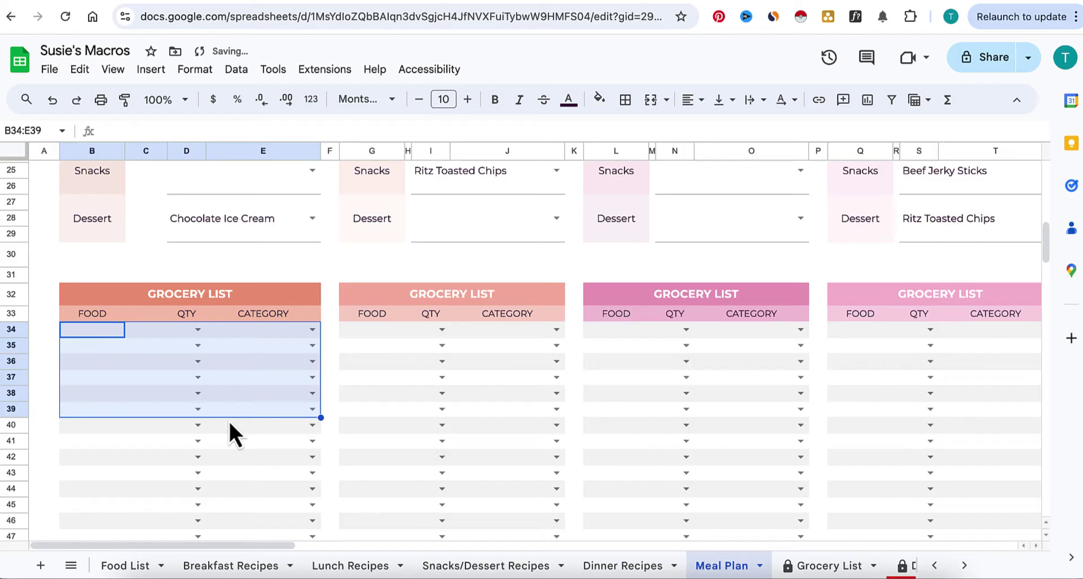
click(91, 458)
Review the planned meals for Monday through Thursday and the grocery lists beneath them.
scroll(91, 458, up, 5)
scroll(91, 458, down, 3)
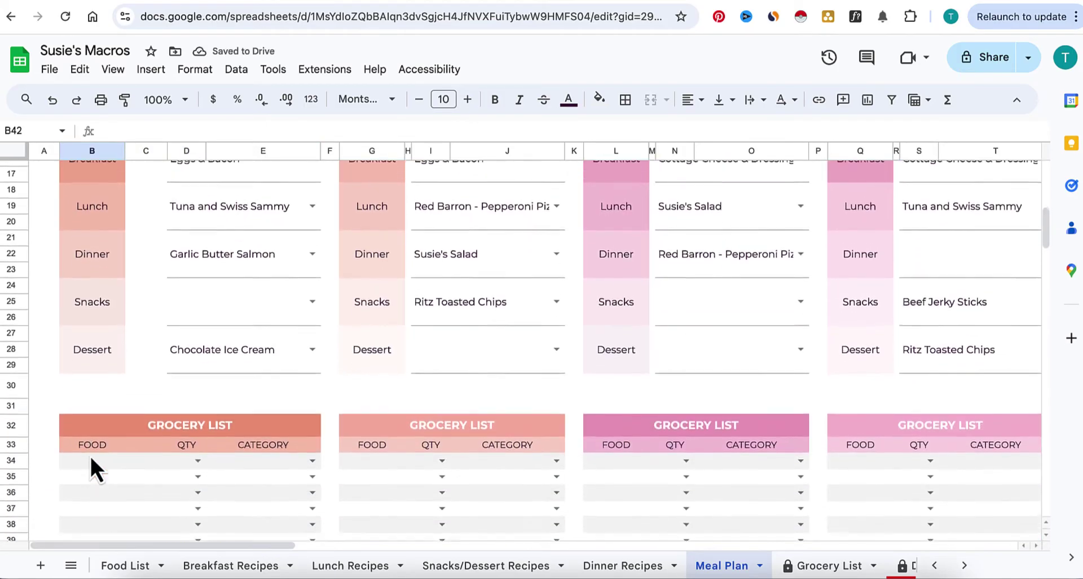
scroll(91, 458, up, 1)
scroll(90, 454, up, 1)
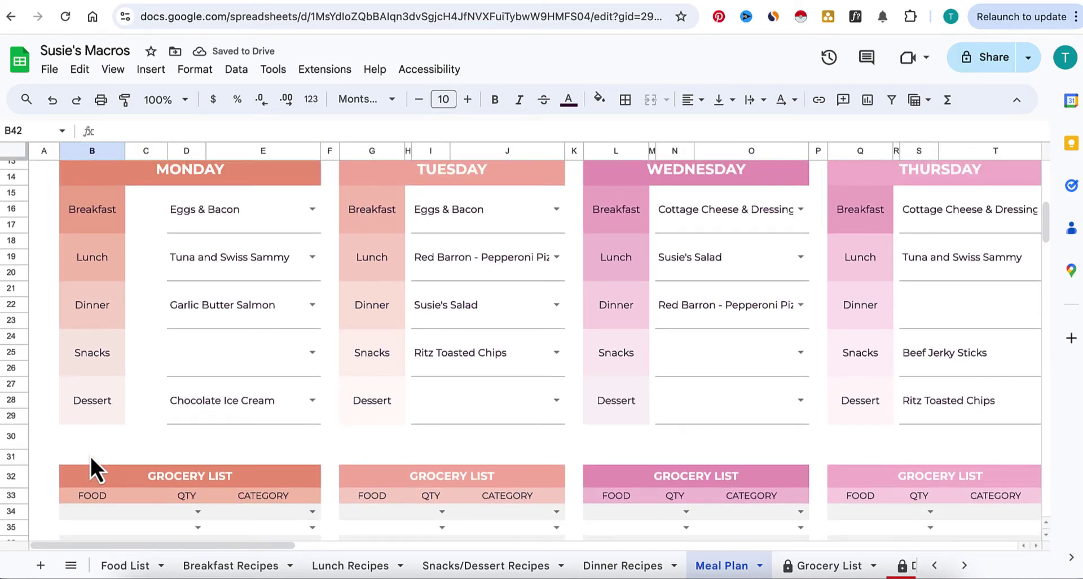
scroll(90, 455, up, 1)
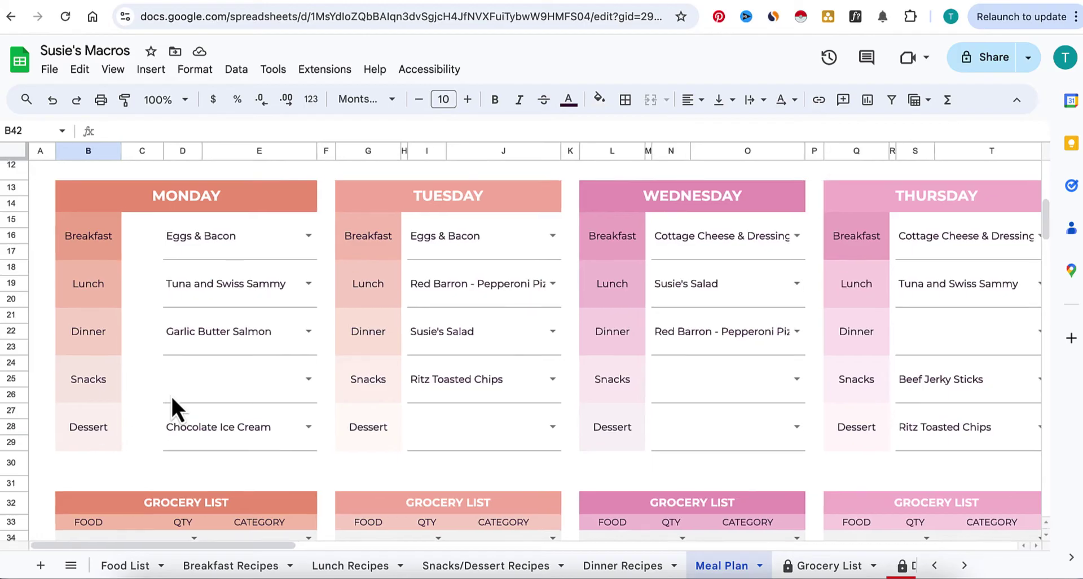
scroll(170, 393, down, 1)
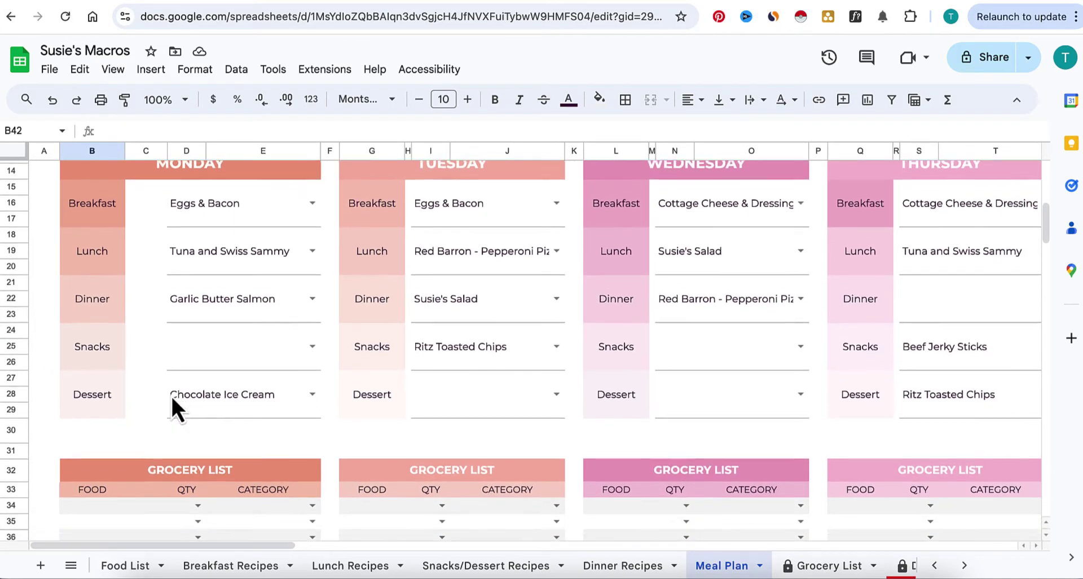
scroll(170, 394, down, 1)
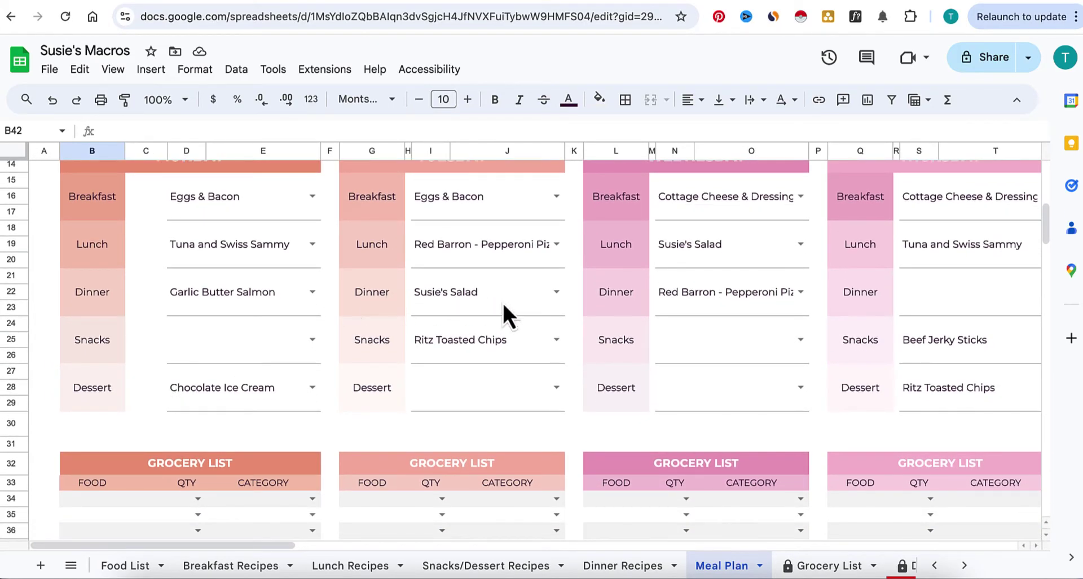
scroll(653, 338, up, 1)
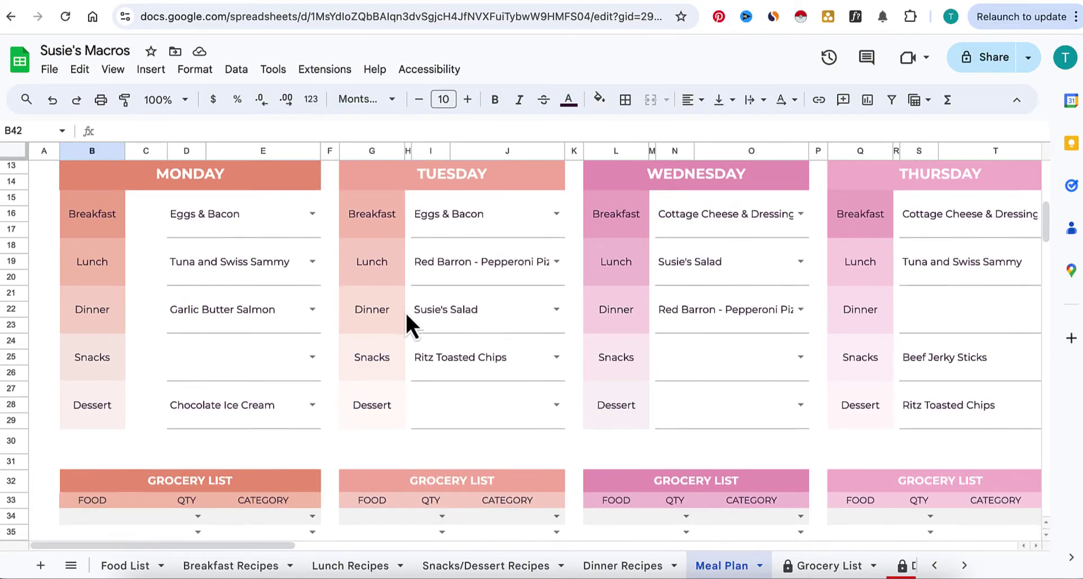
scroll(407, 316, down, 1)
scroll(274, 317, down, 3)
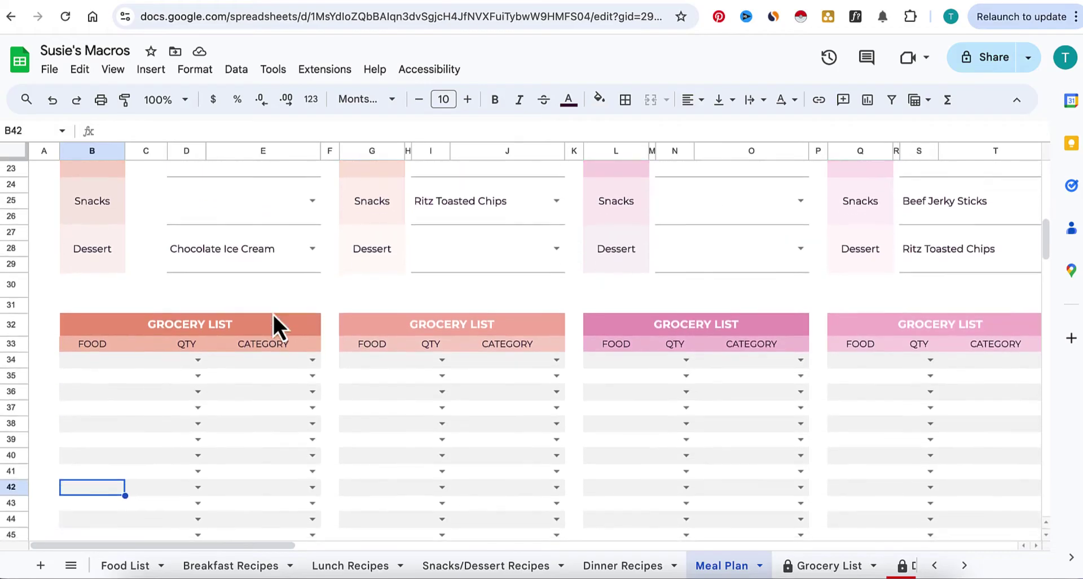
Add eggs as the first item in Monday's grocery list with quantity 3 and category Dairy.
click(88, 362)
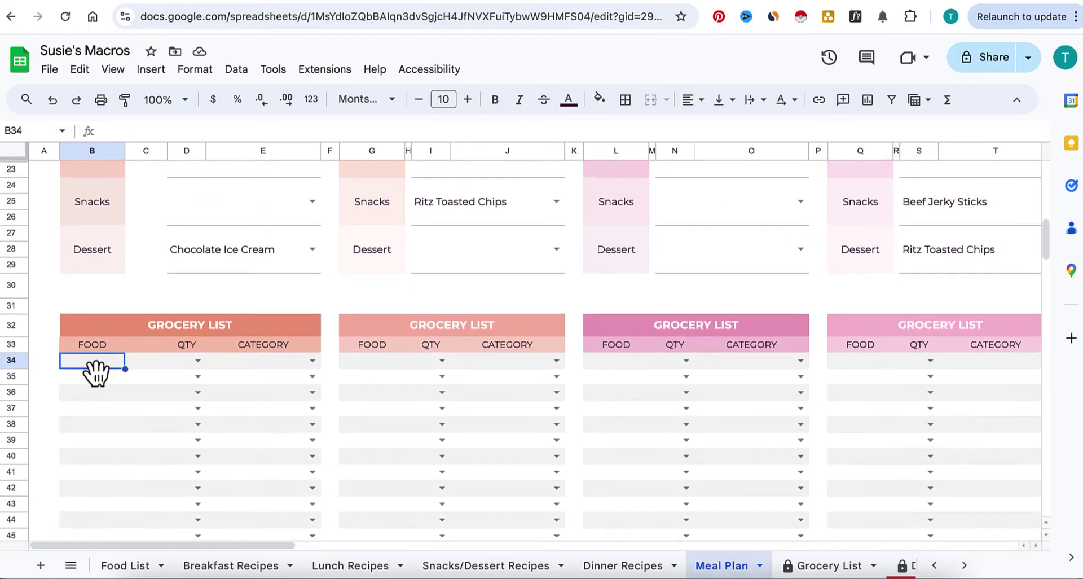
scroll(88, 362, up, 4)
scroll(88, 362, down, 3)
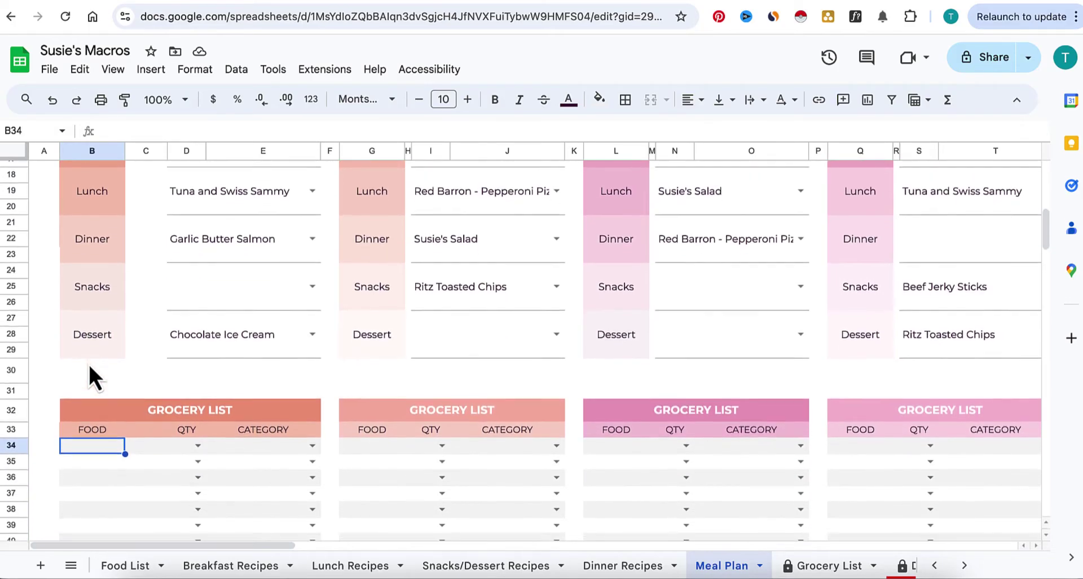
scroll(88, 362, up, 1)
text(eggs)
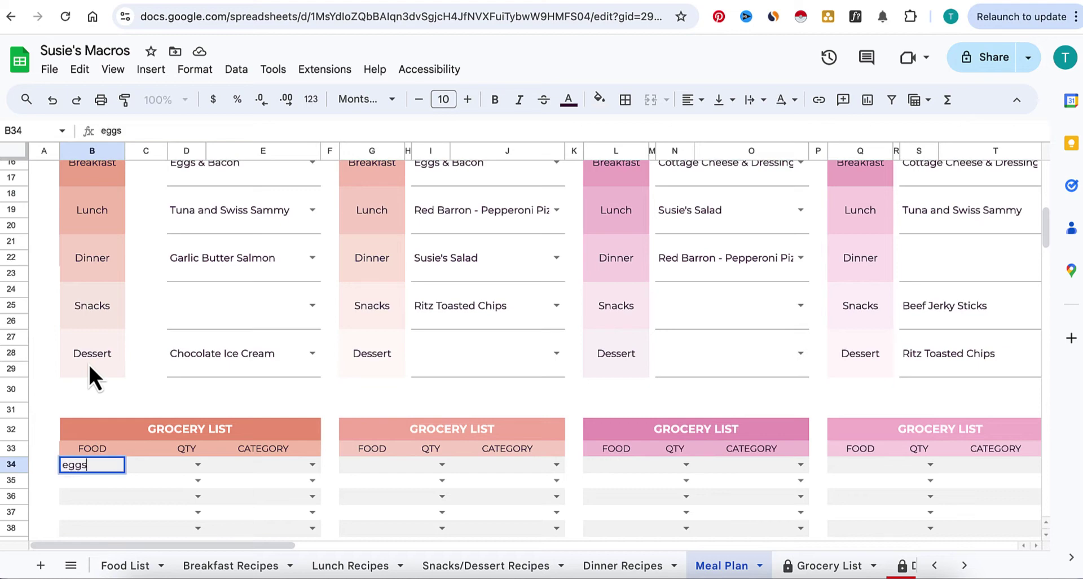
key(Tab)
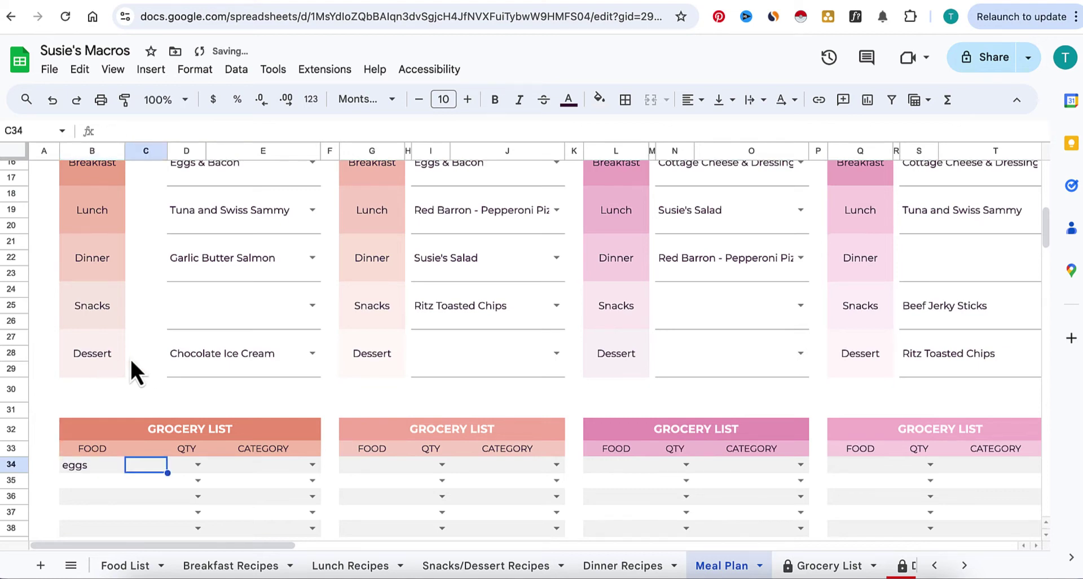
click(197, 465)
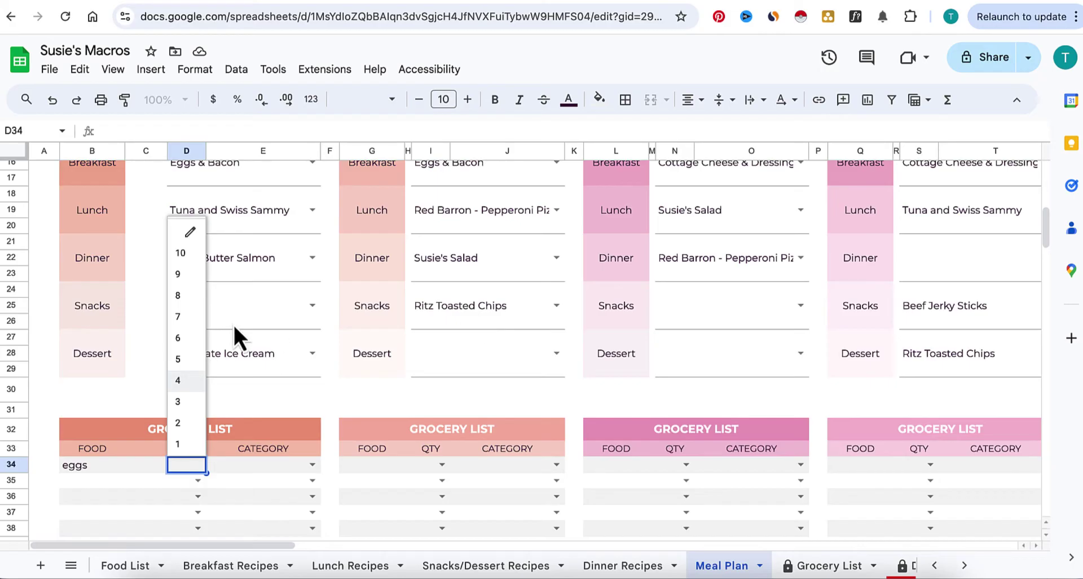
click(179, 401)
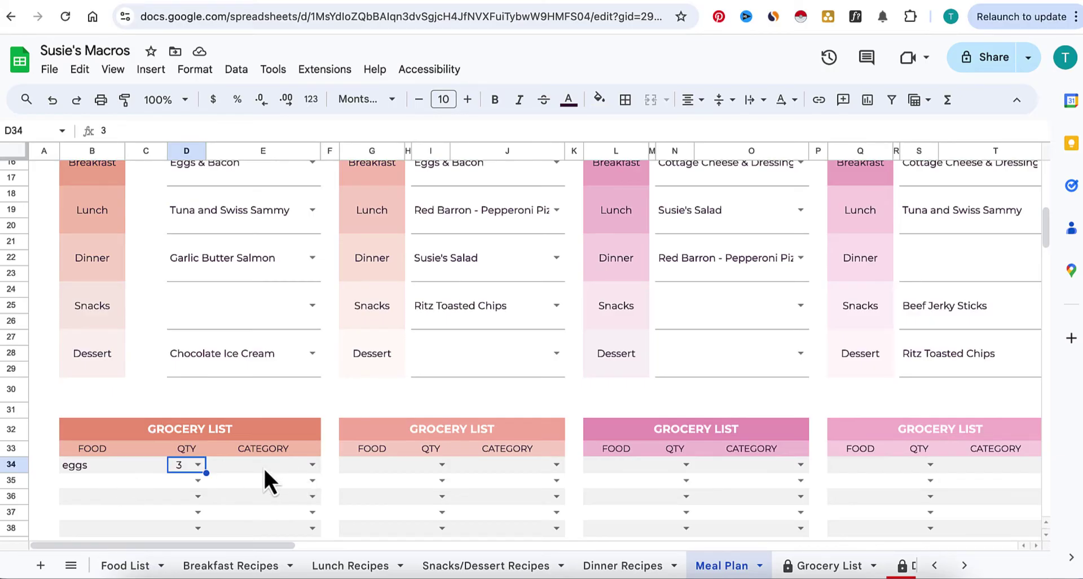
click(312, 465)
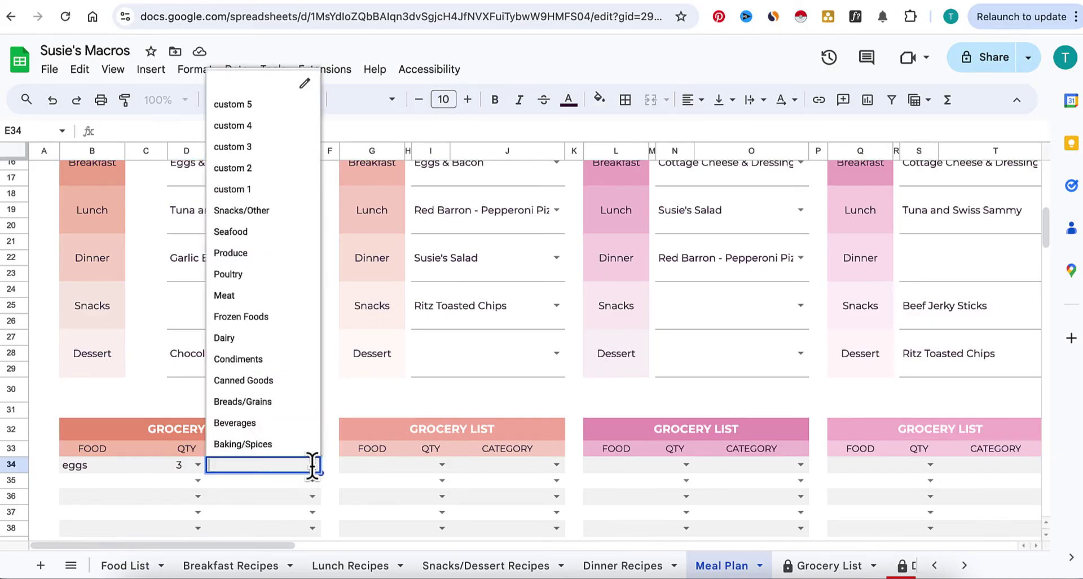
click(259, 337)
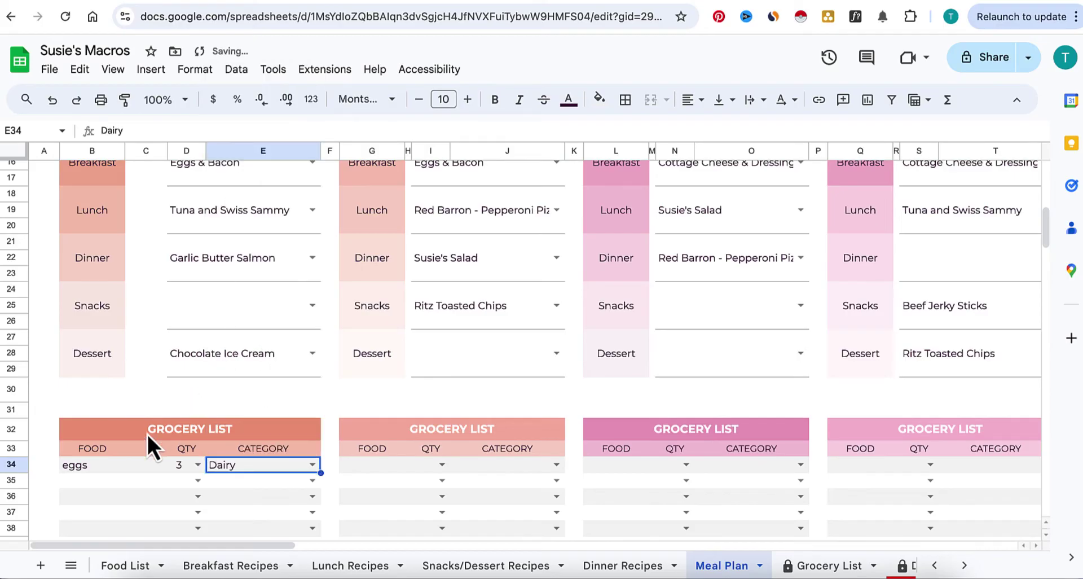
Add Bacon as the second item in Monday's grocery list with quantity 1 and category Meat.
scroll(146, 432, down, 1)
click(124, 442)
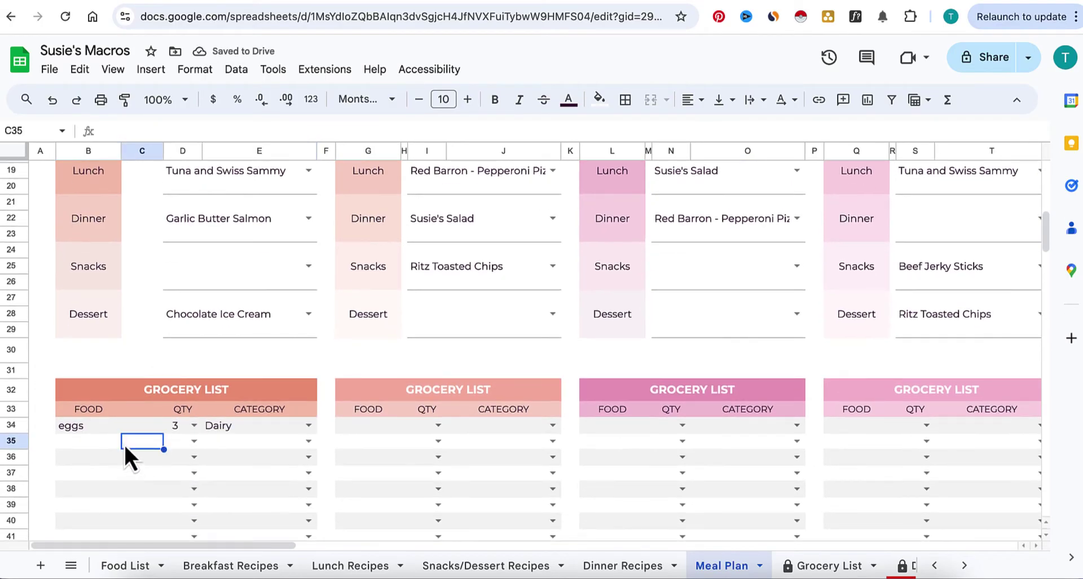
click(58, 440)
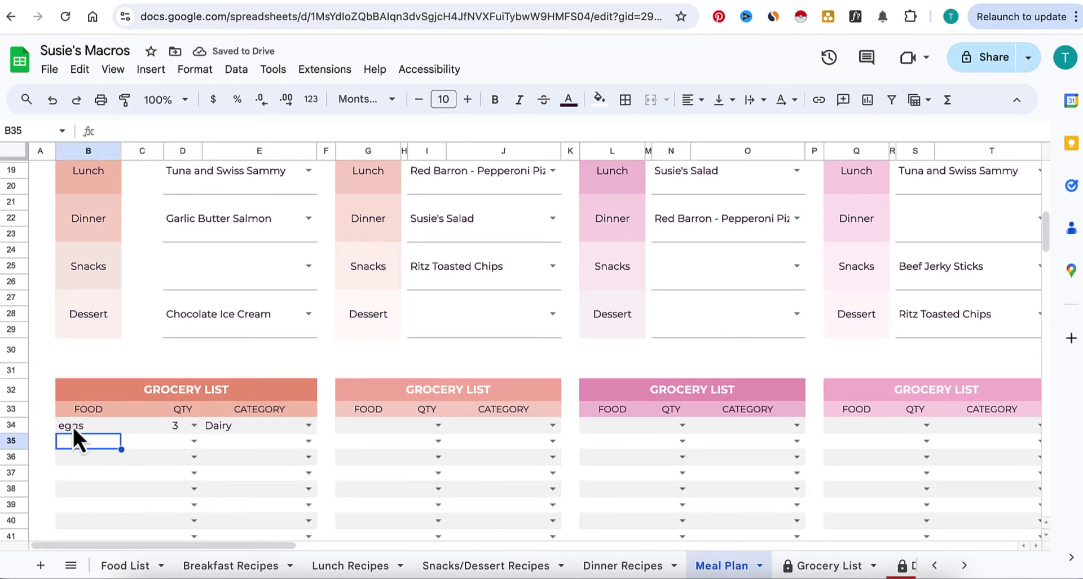
text(Bacon)
key(Tab)
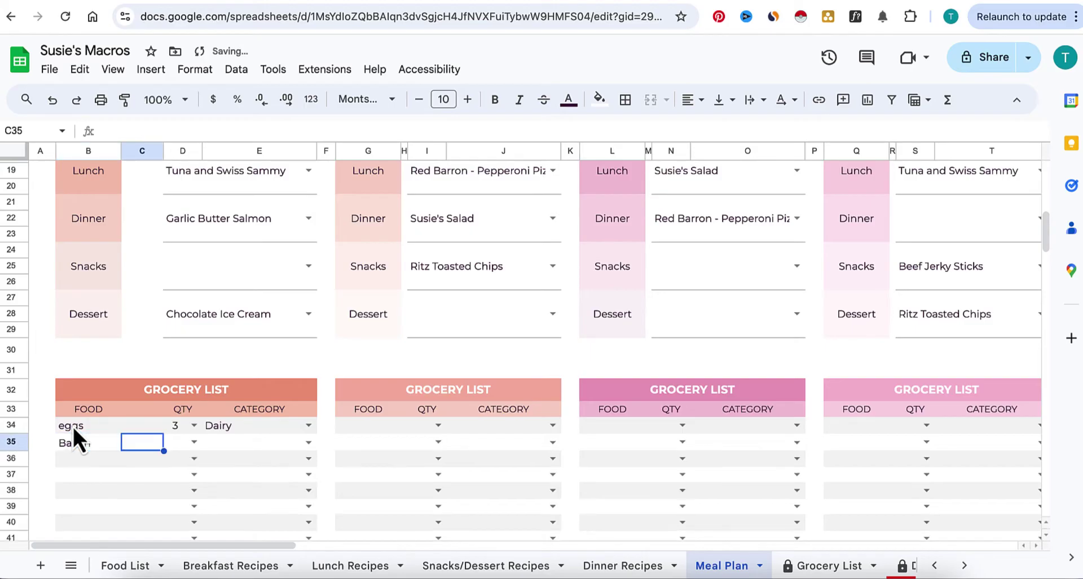
click(194, 443)
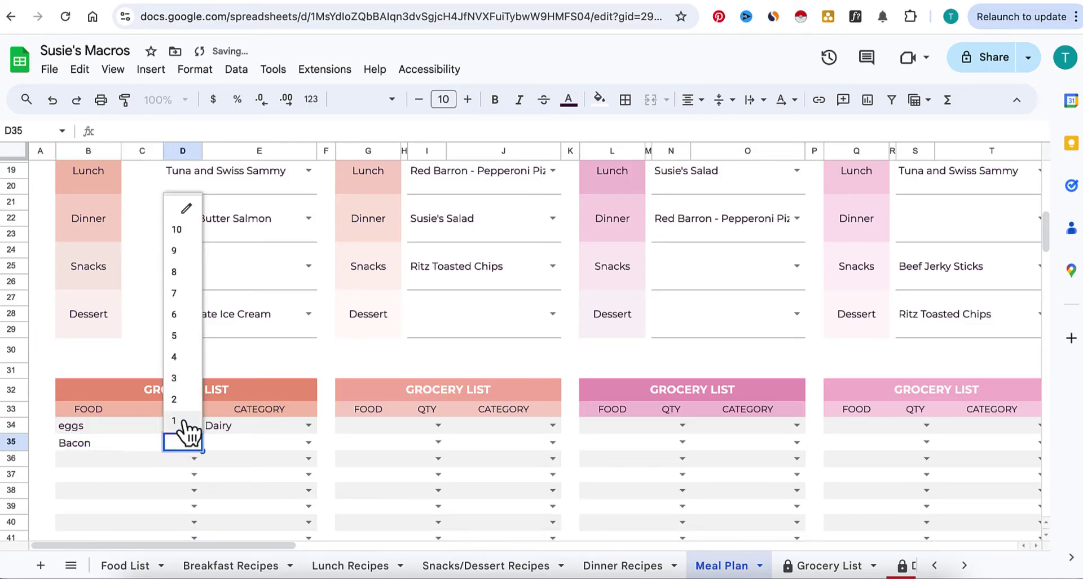
click(176, 421)
click(308, 443)
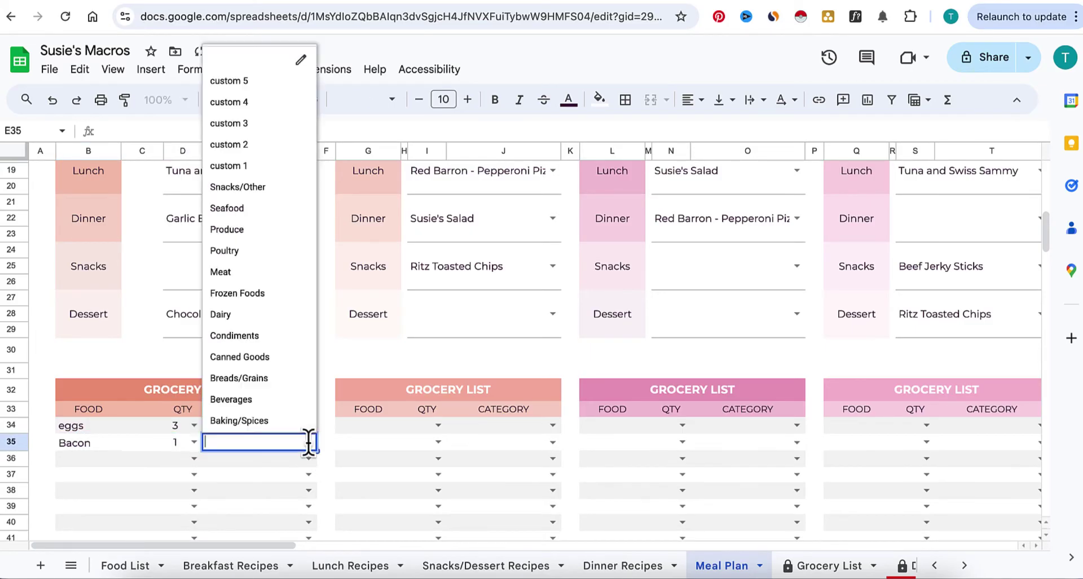
click(254, 273)
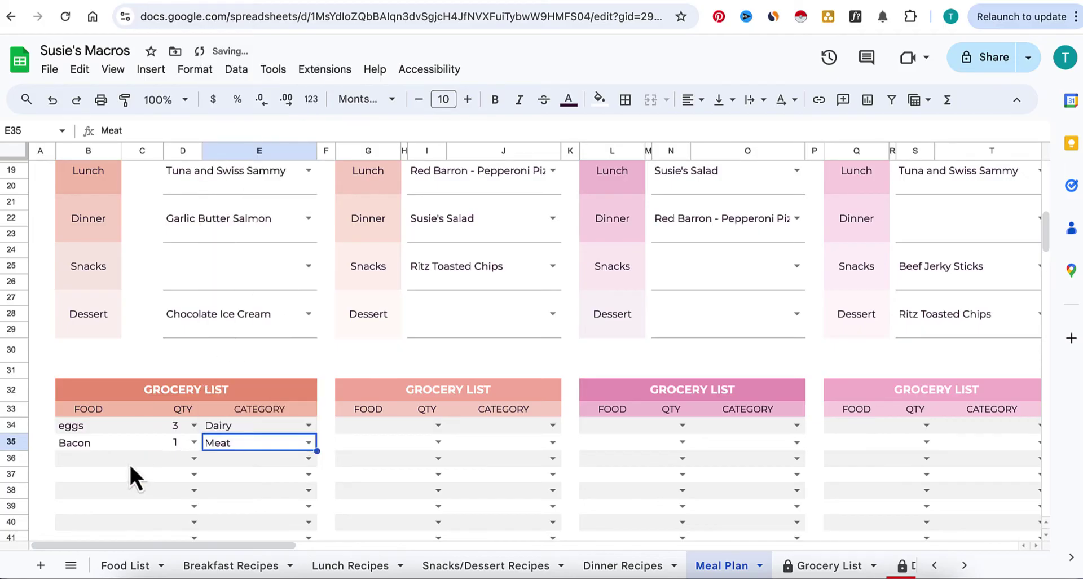
Add Salmon as the third item in Monday's grocery list with quantity 2 and category Seafood.
click(100, 459)
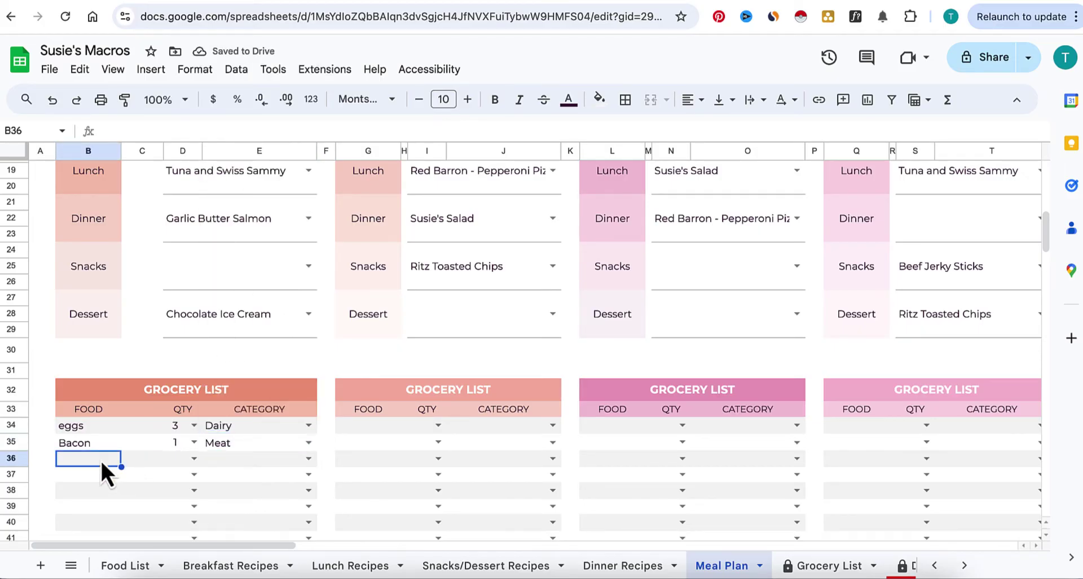
text(Salmon)
key(Tab)
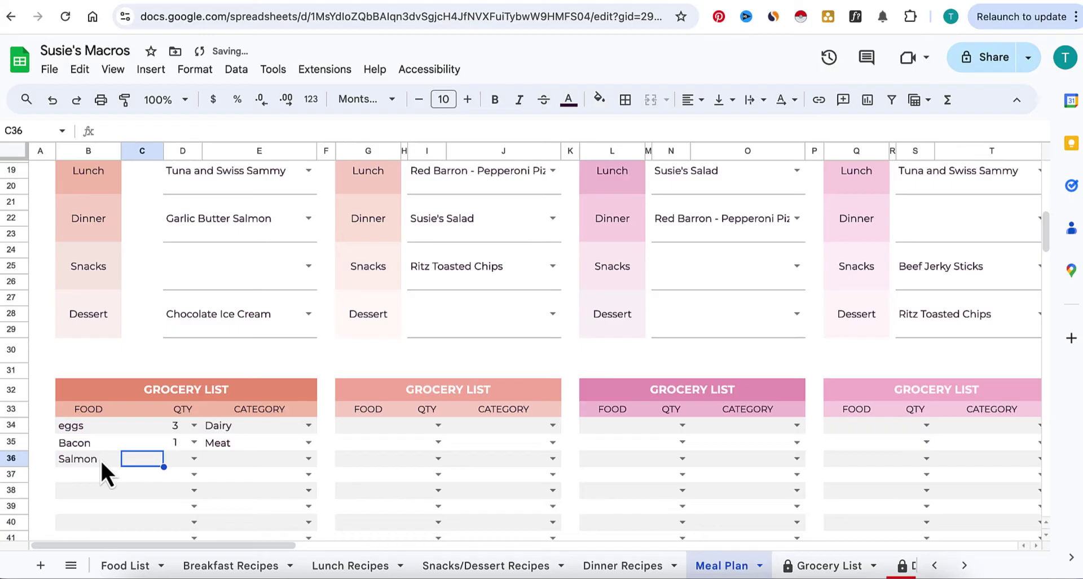
click(174, 461)
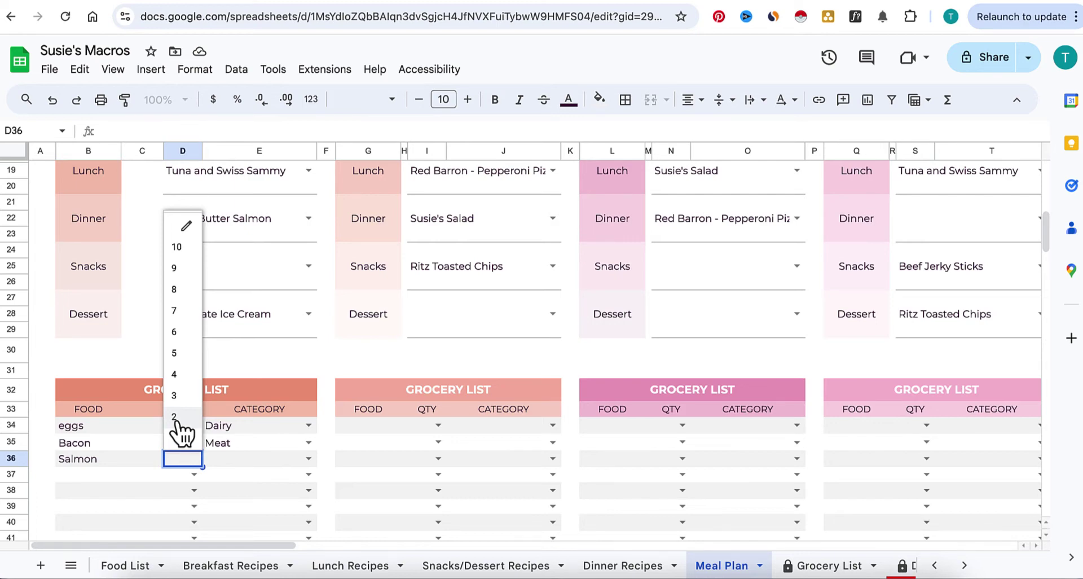
click(174, 417)
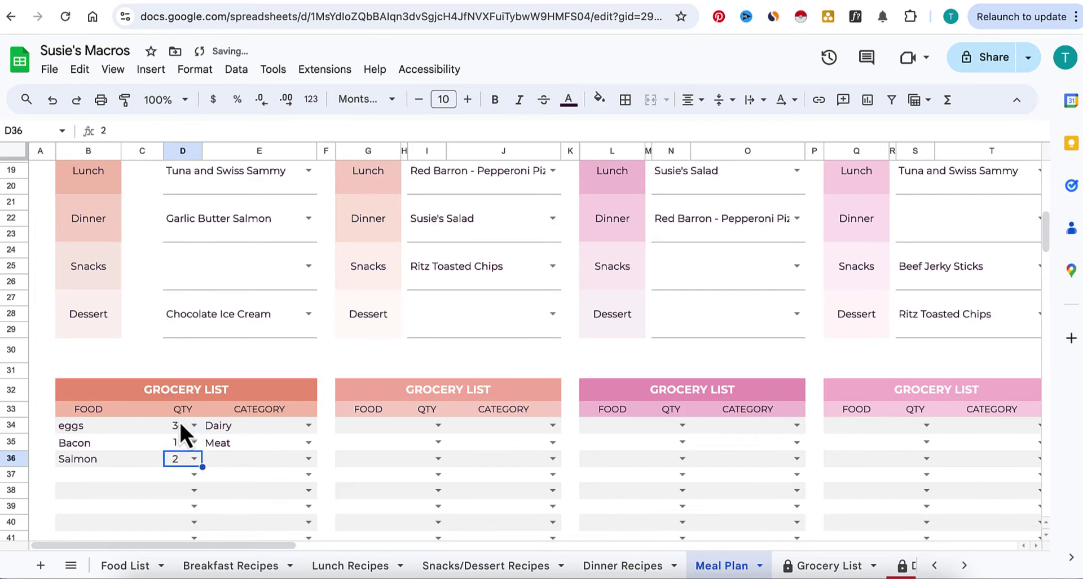
click(305, 458)
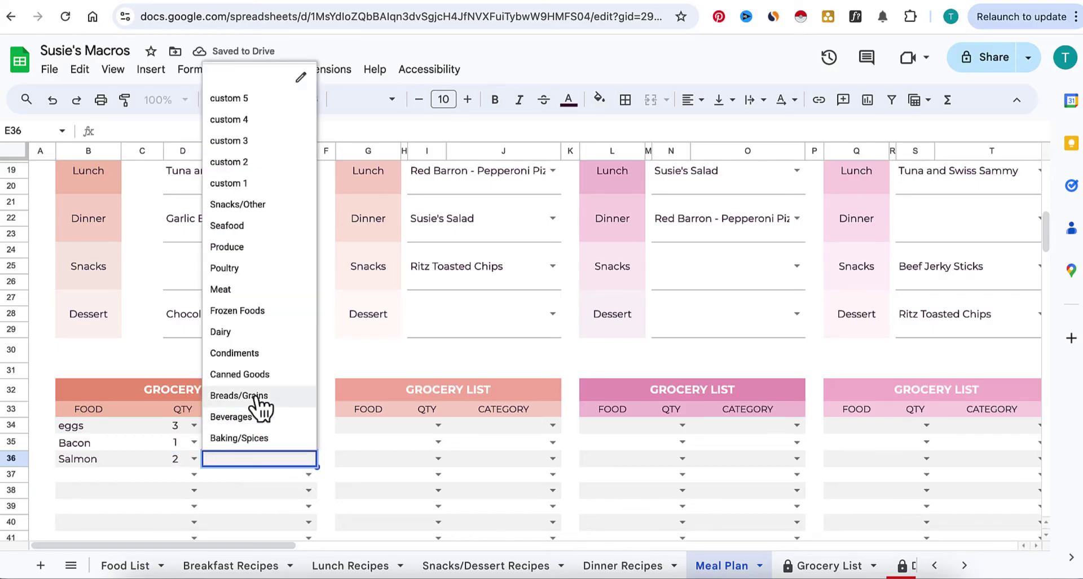
click(252, 226)
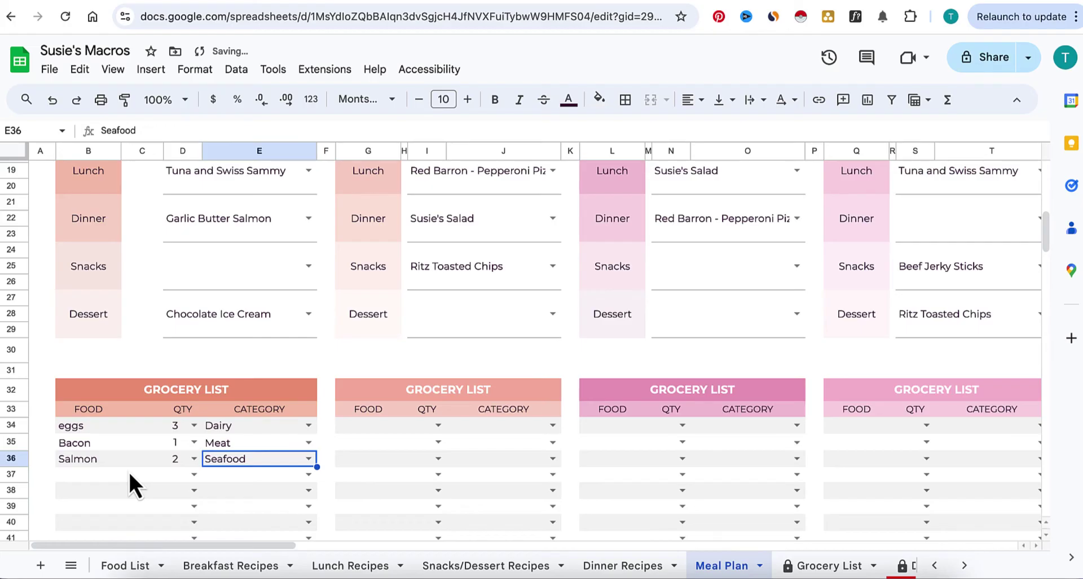
Add Bread as the fourth item in Monday's grocery list with quantity 1 and category Breads/Grains.
scroll(129, 473, up, 1)
scroll(130, 476, down, 1)
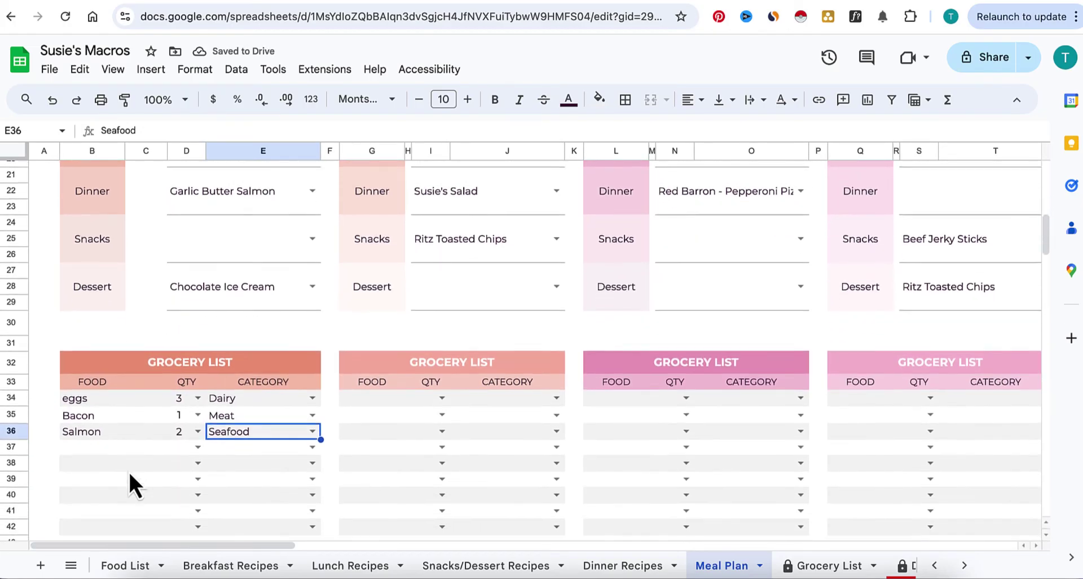
click(83, 451)
text(B)
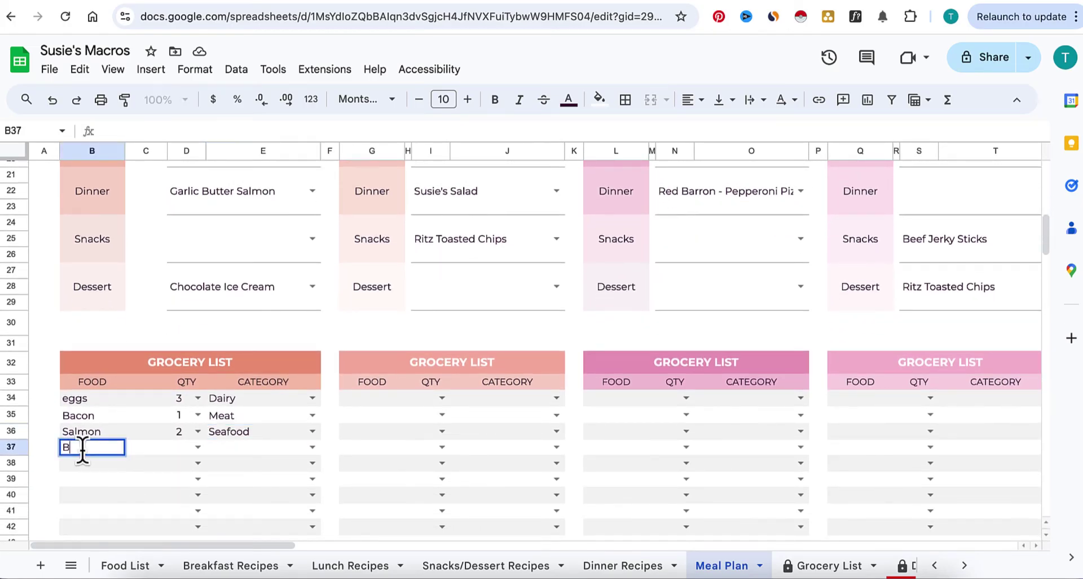
text(read)
click(199, 449)
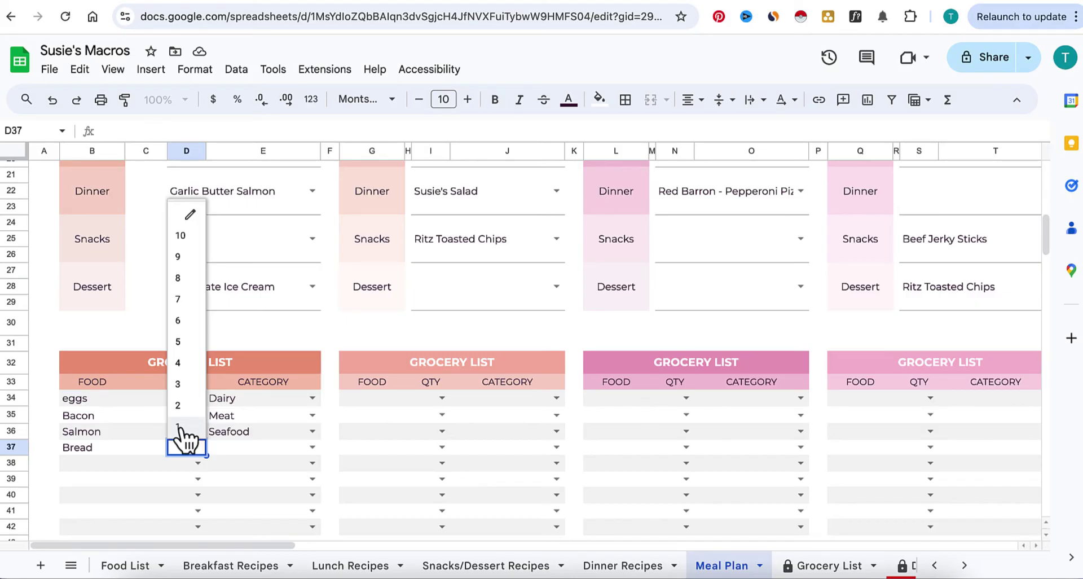
click(178, 427)
click(312, 447)
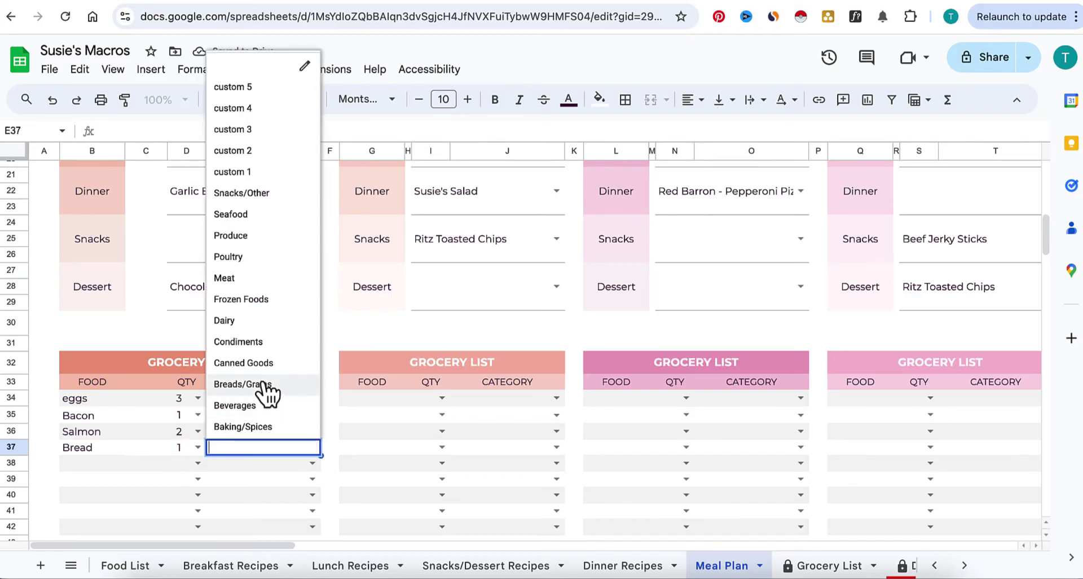
click(241, 384)
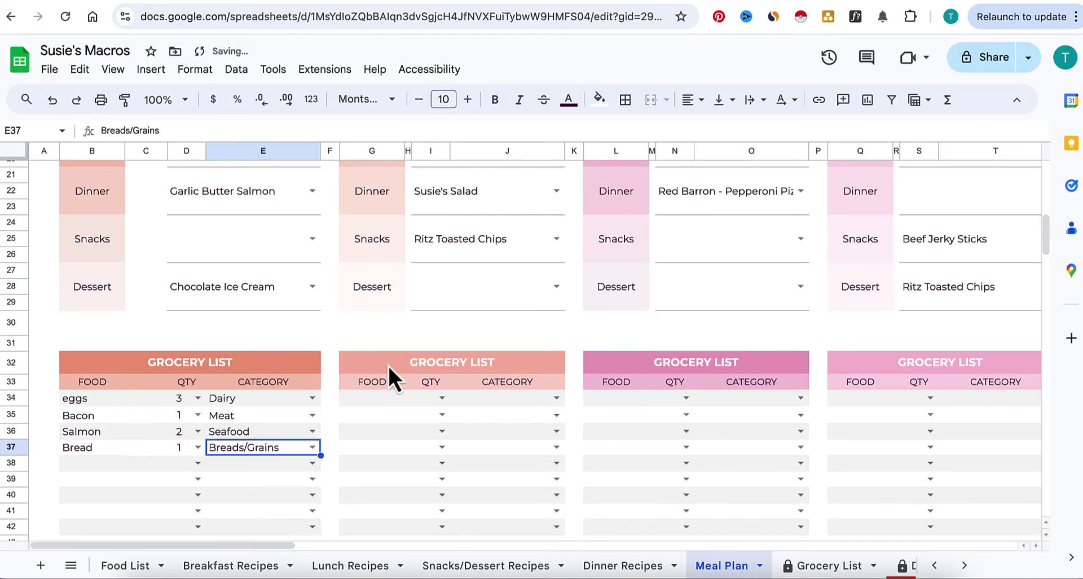
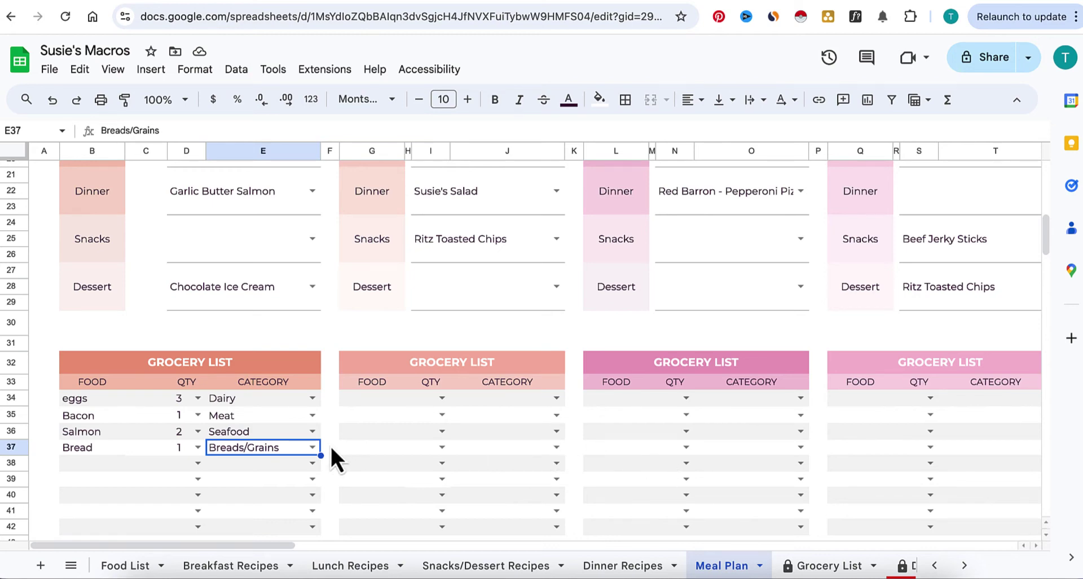
Clear the checkboxes for Salmon, Bacon, eggs and Bread on the Grocery List sheet.
scroll(573, 564, right, 1)
scroll(573, 567, right, 6)
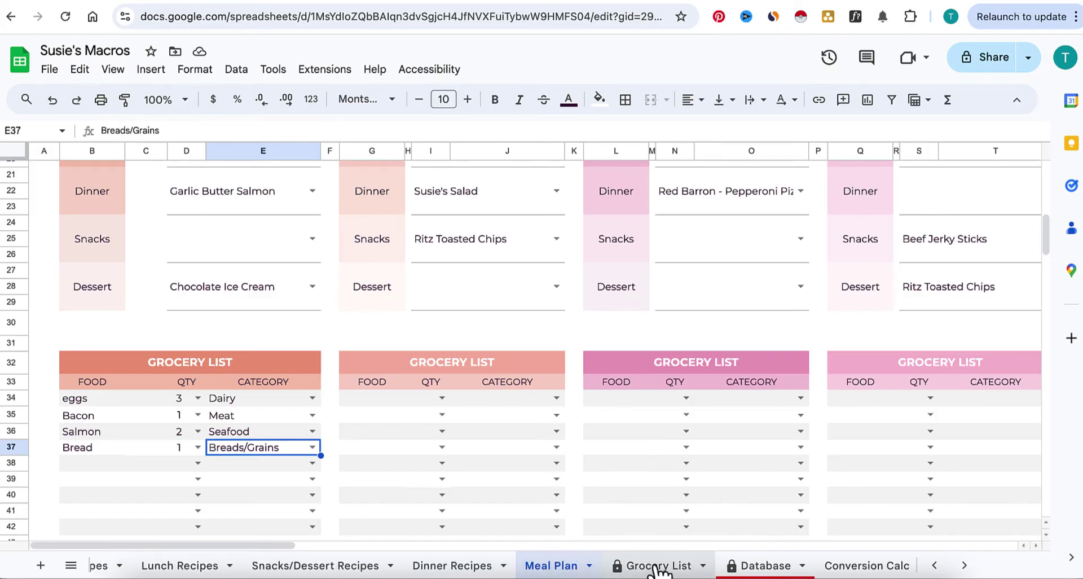
click(654, 565)
click(144, 293)
click(143, 282)
click(144, 266)
click(143, 249)
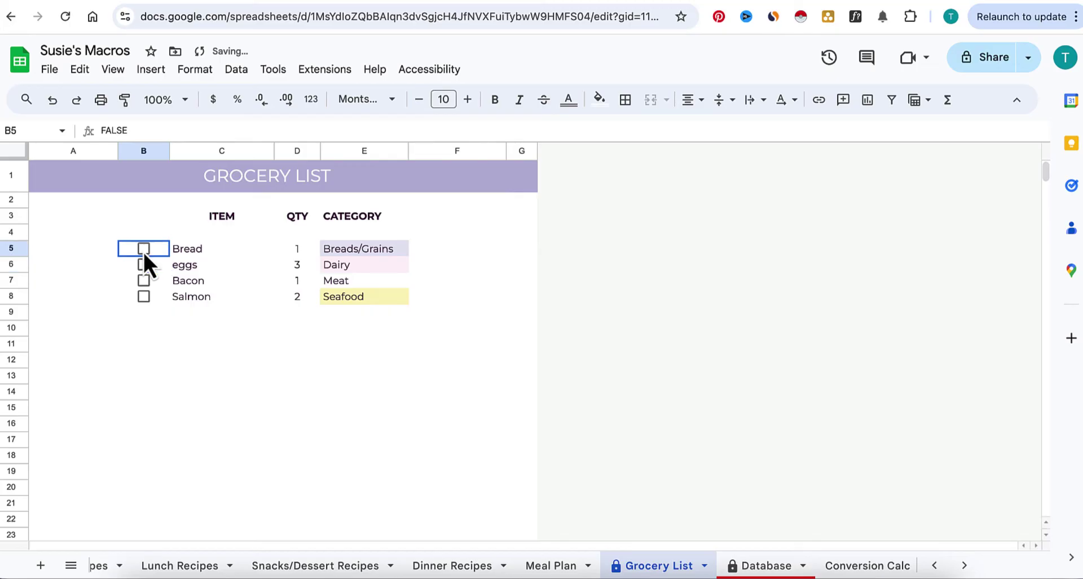
click(372, 361)
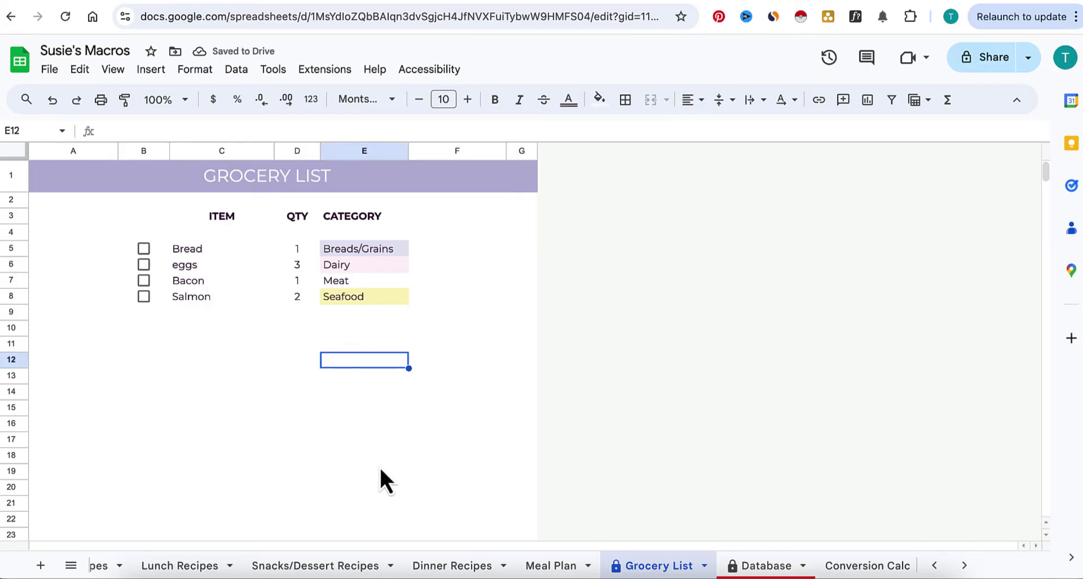
Revisit the Meal Plan's grocery entries, then check and uncheck Bread and eggs on the Grocery List sheet.
click(561, 567)
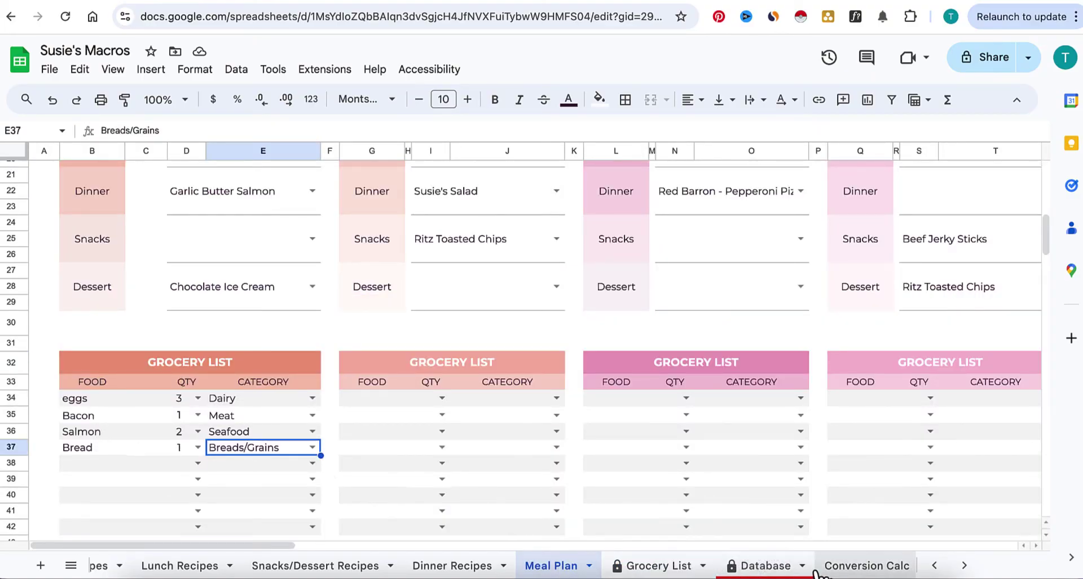
click(657, 566)
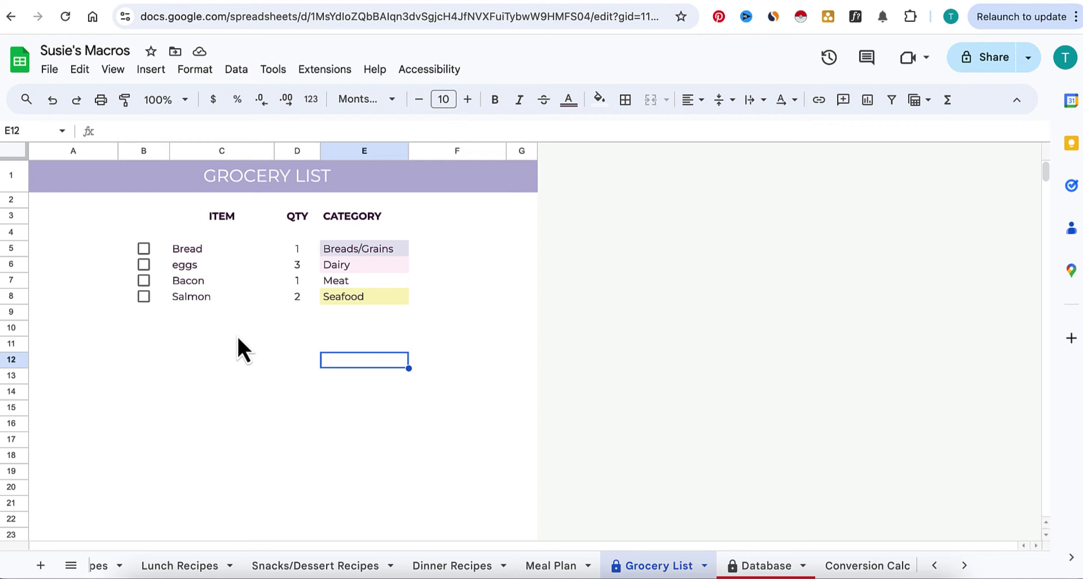
click(143, 248)
click(143, 264)
click(144, 264)
click(143, 248)
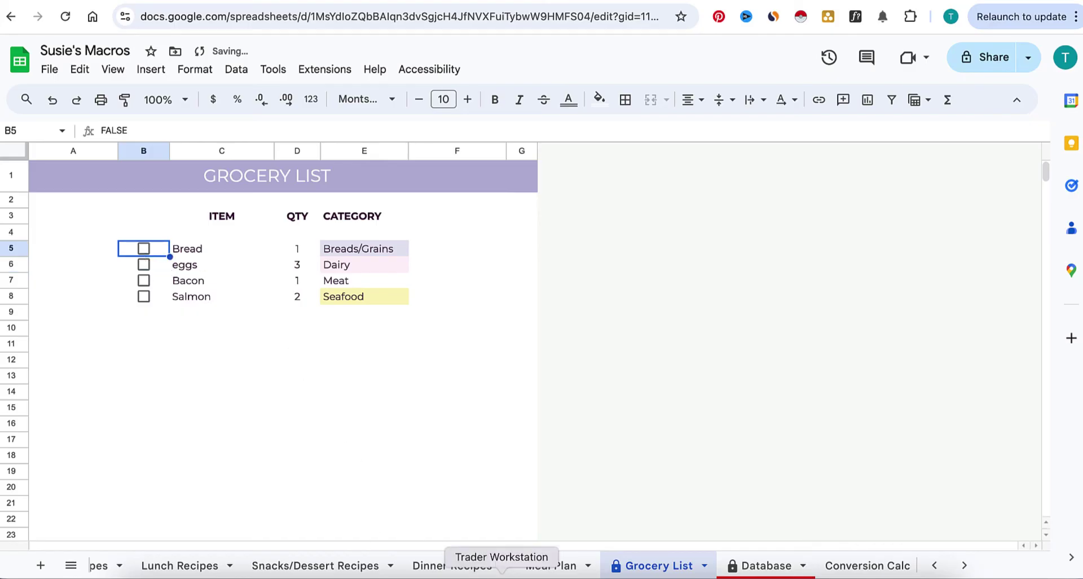
Look over the Recipe Index and follow its Garlic Butter Salmon link to the recipe in Dinner Recipes.
scroll(698, 565, right, 5)
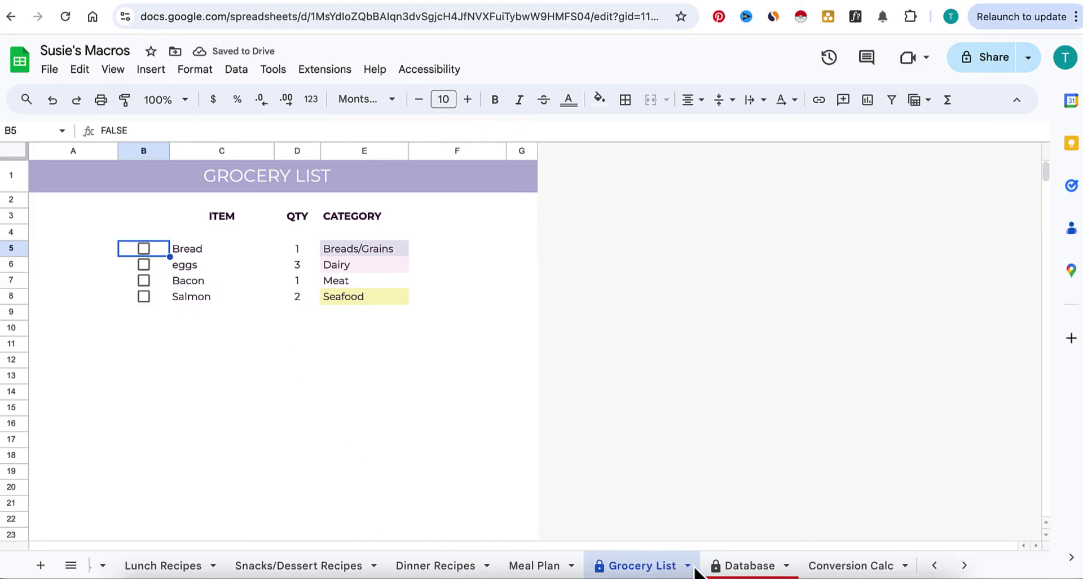
scroll(698, 565, right, 2)
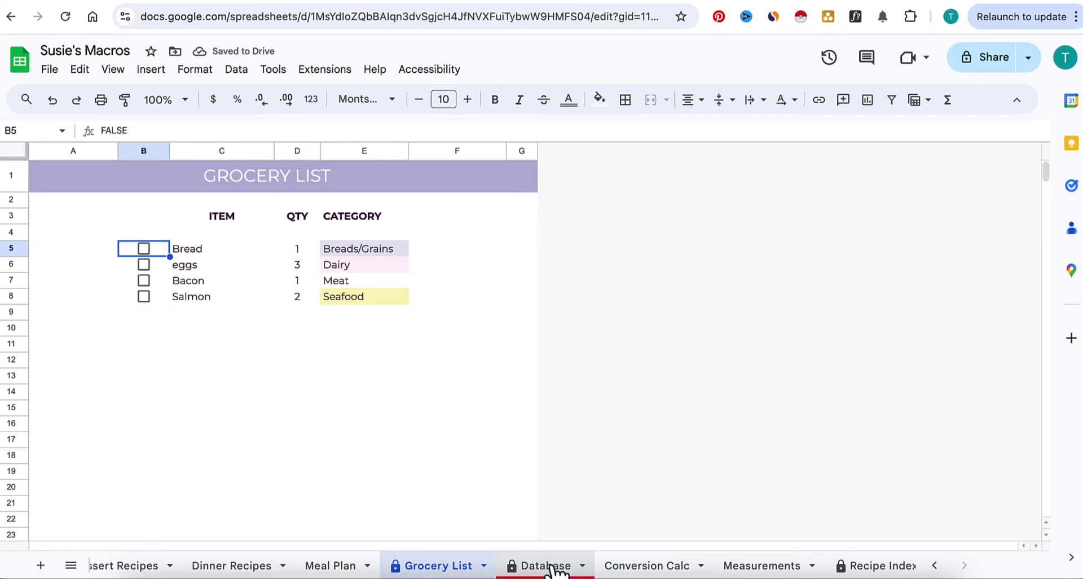
scroll(643, 569, right, 1)
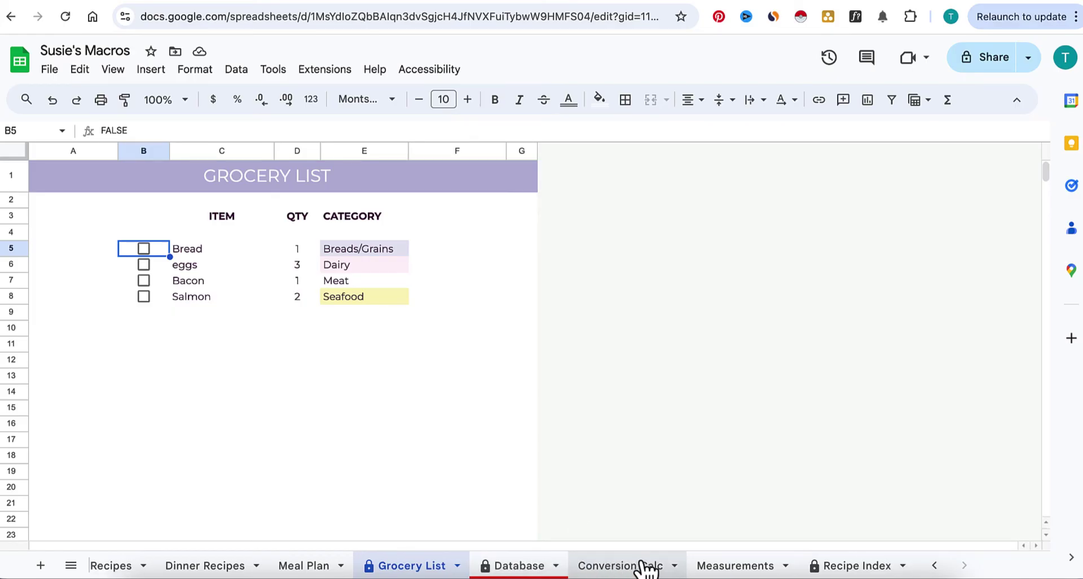
click(858, 565)
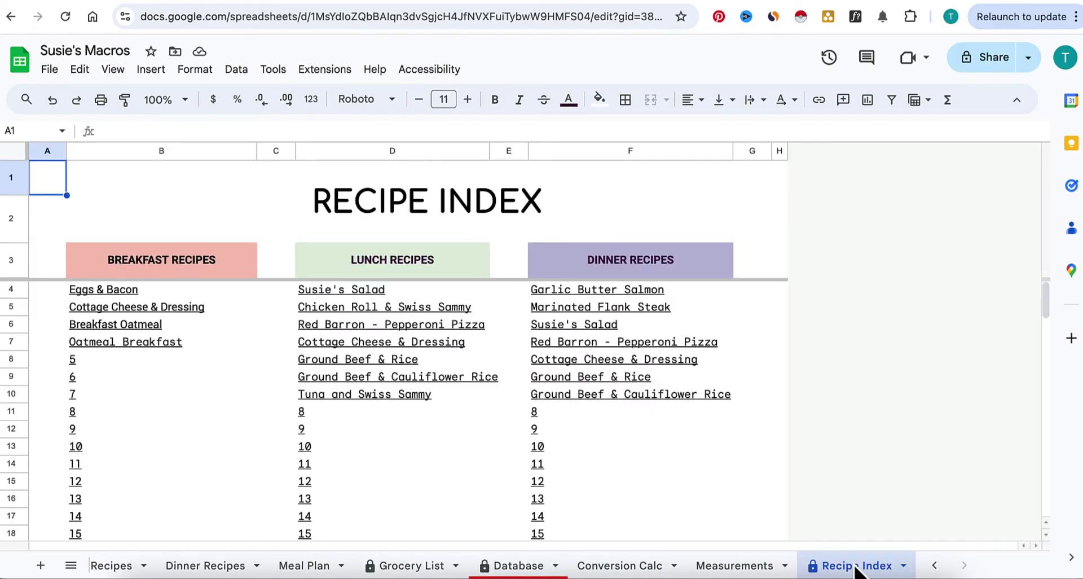
mouse_move(597, 367)
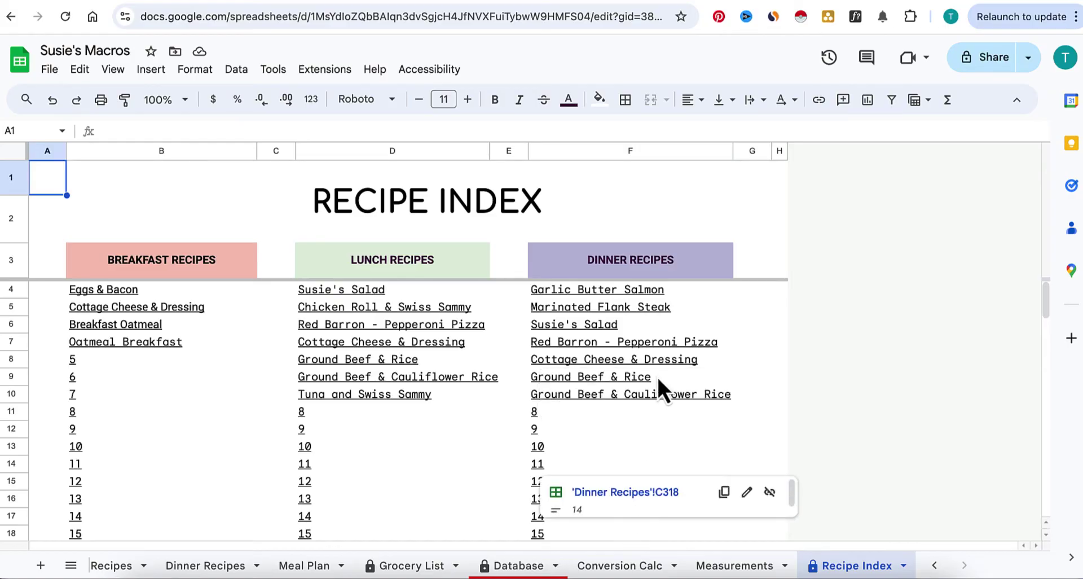
mouse_move(443, 426)
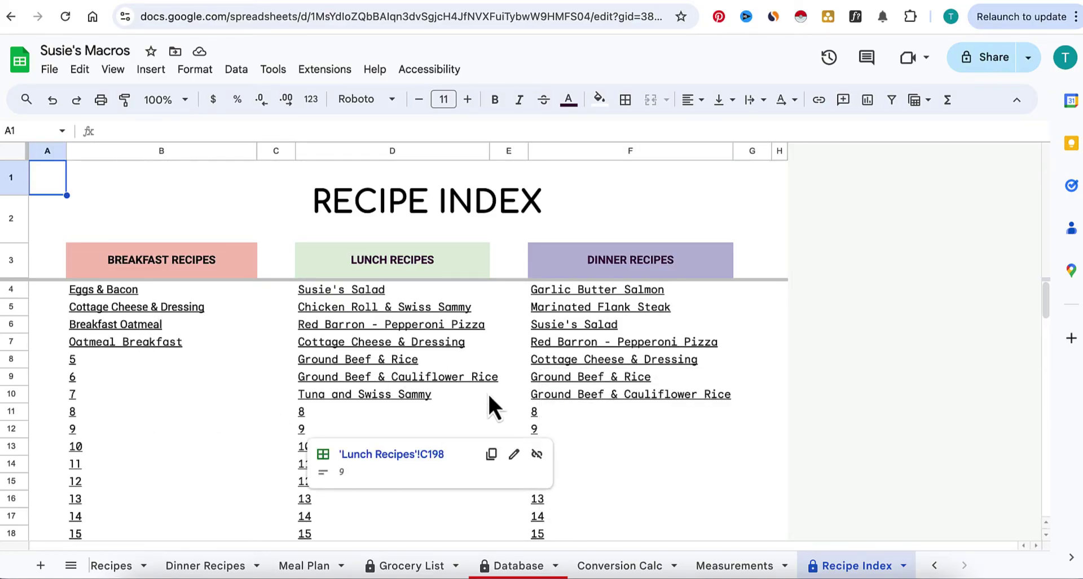
mouse_move(666, 402)
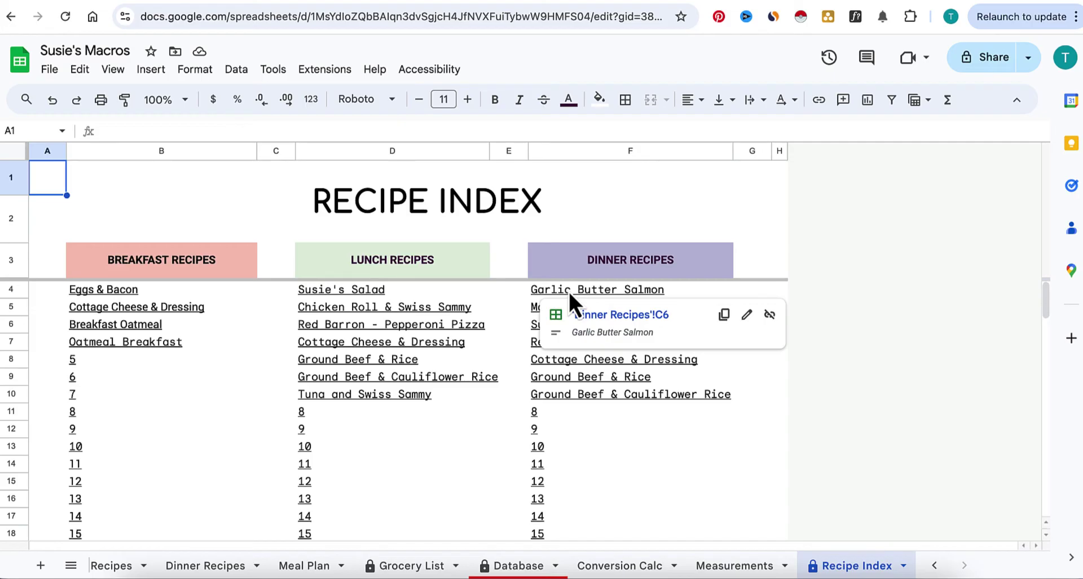
click(597, 326)
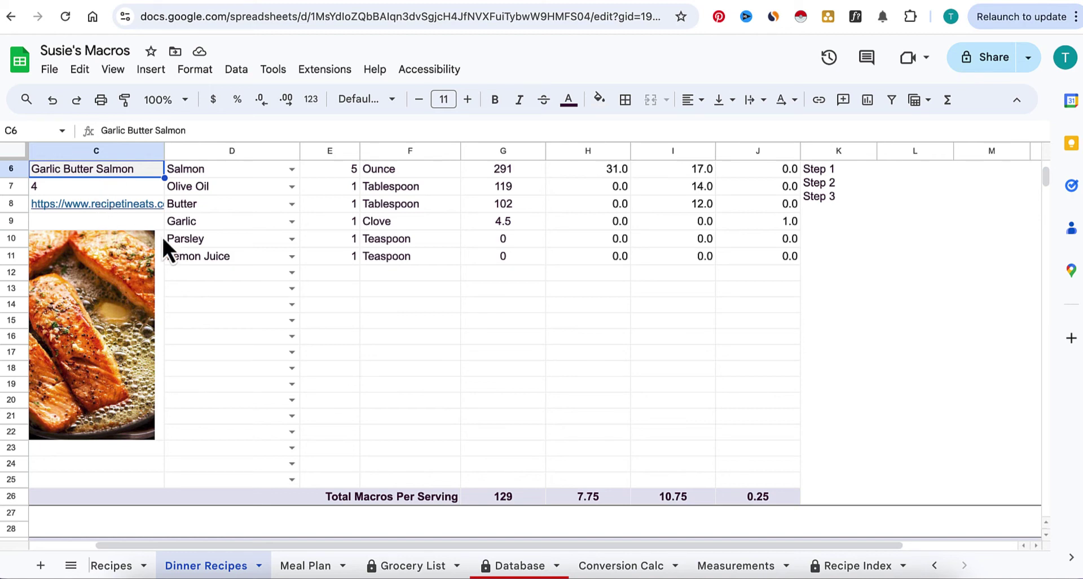
Review the Garlic Butter Salmon recipe's ingredients and macros, and preview its source web link.
scroll(200, 275, down, 3)
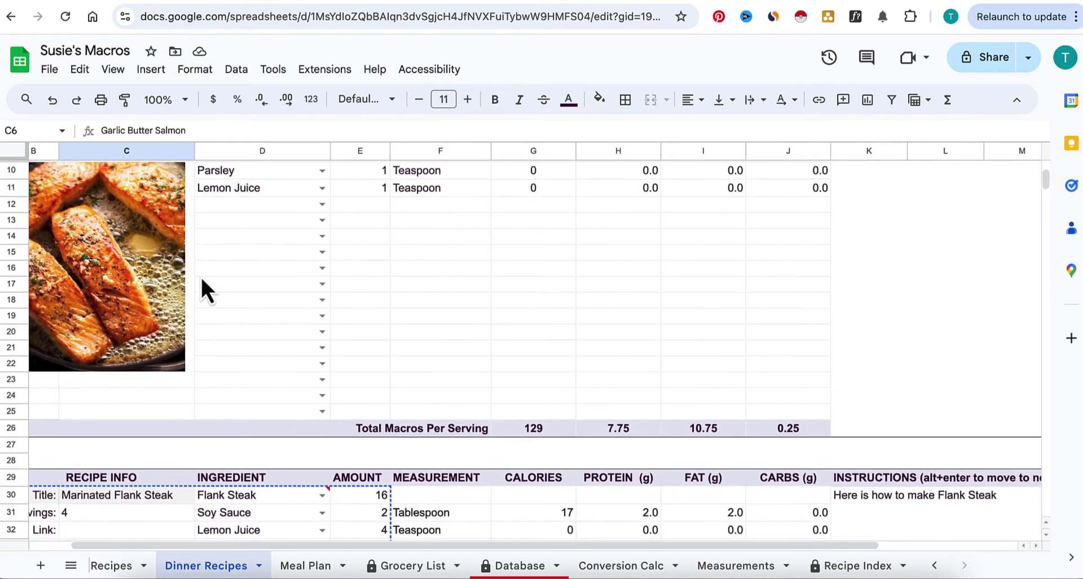
scroll(201, 275, up, 4)
scroll(201, 276, up, 1)
scroll(201, 275, left, 3)
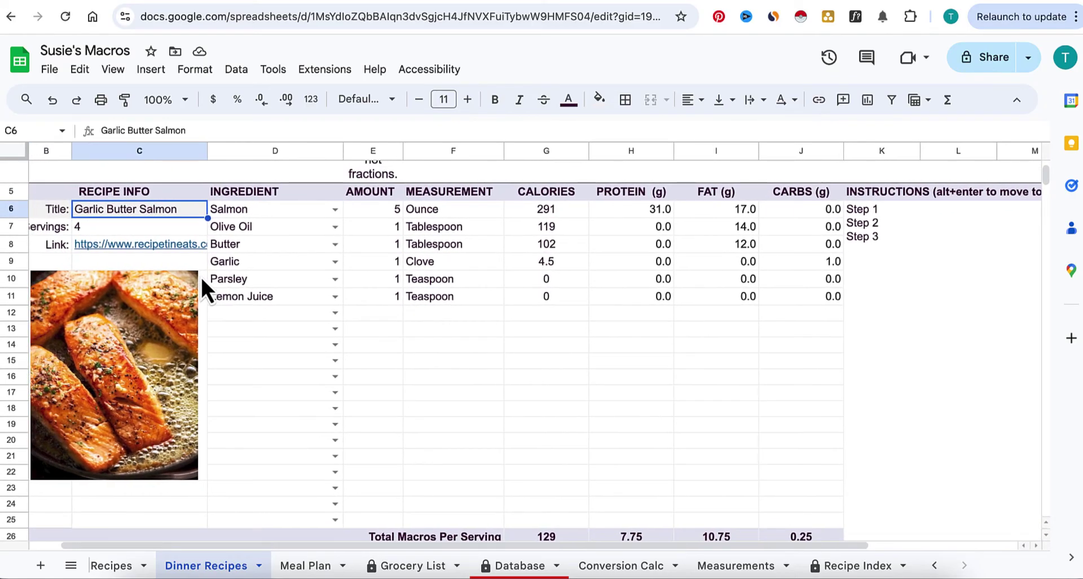
click(158, 244)
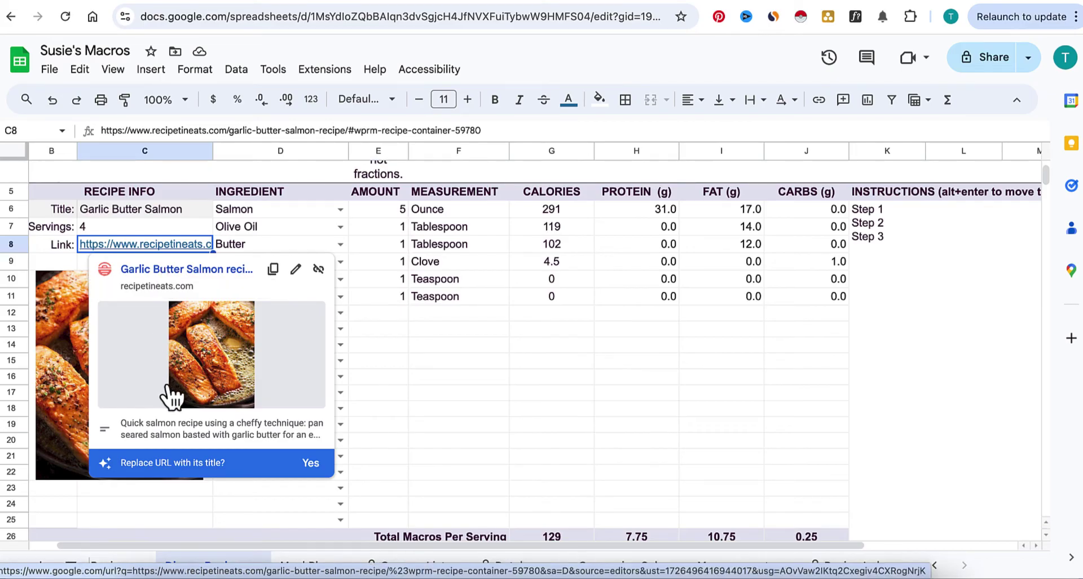
click(835, 395)
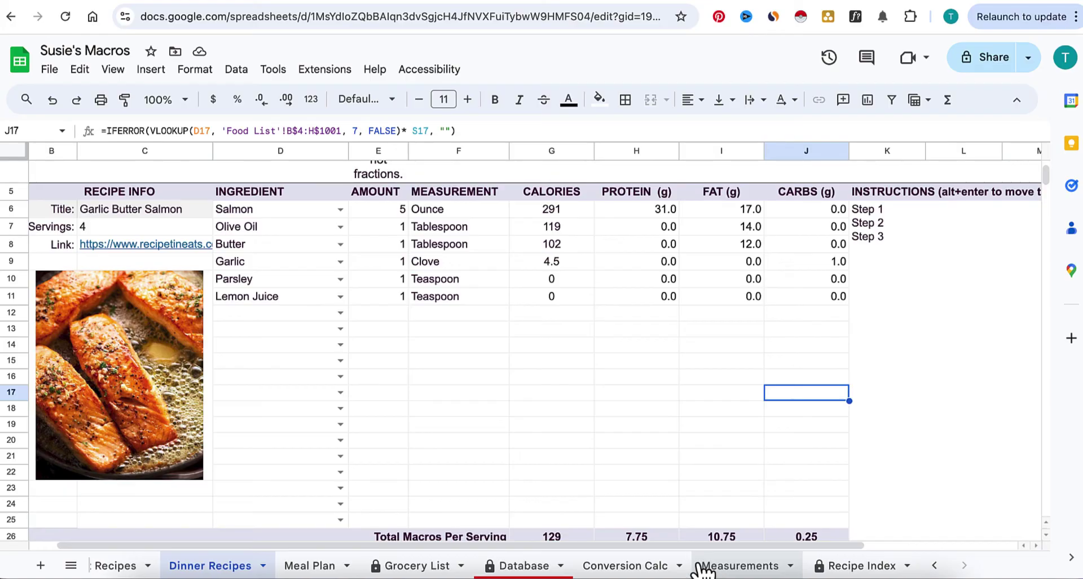
Review the calorie, macro and conversion tables on the DASHBOARD sheet and the items from the start of the Food List.
scroll(677, 569, up, 5)
scroll(643, 572, up, 6)
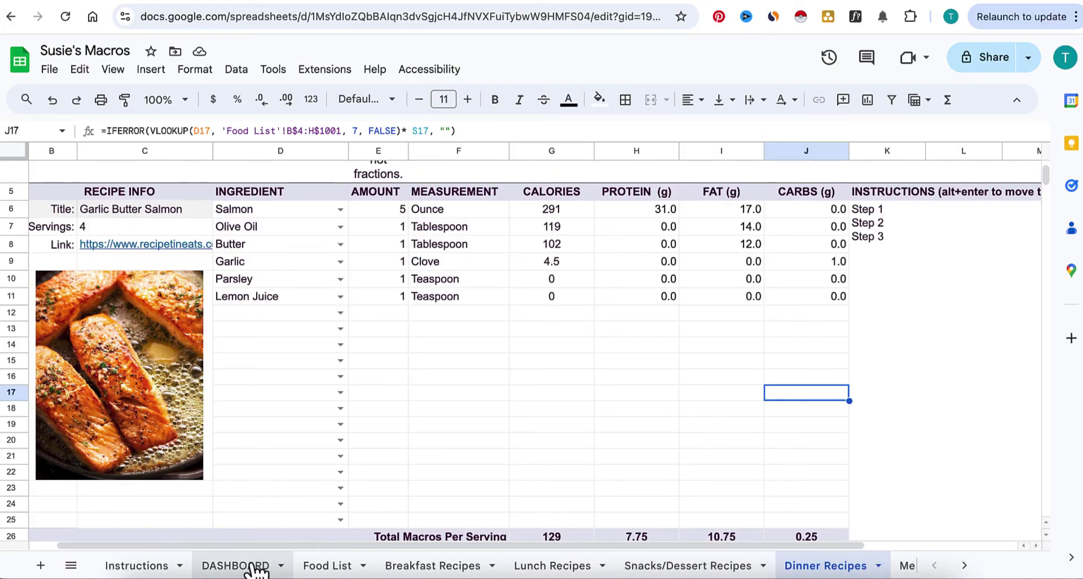
click(237, 566)
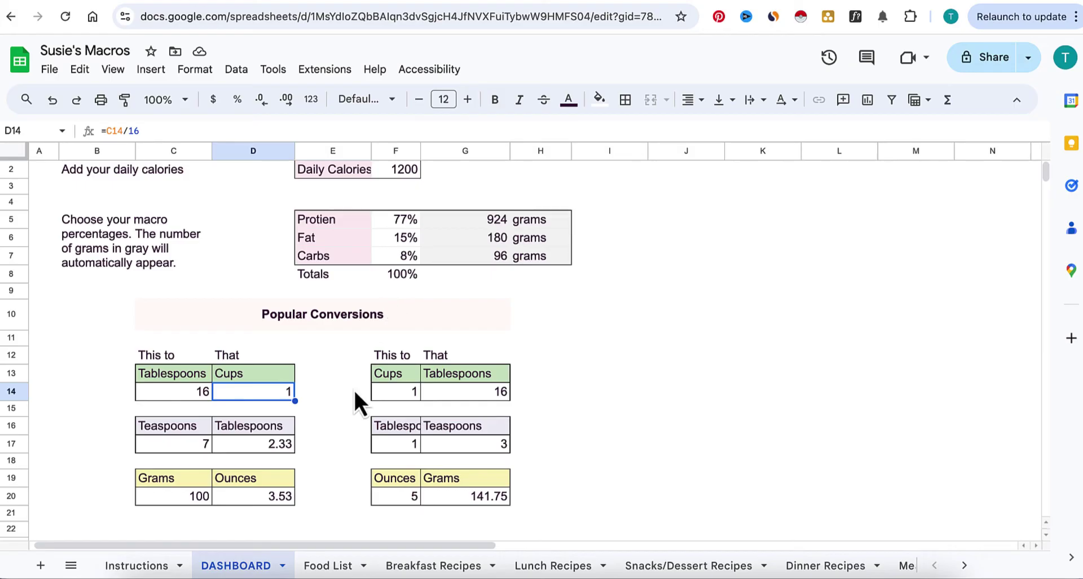
click(324, 566)
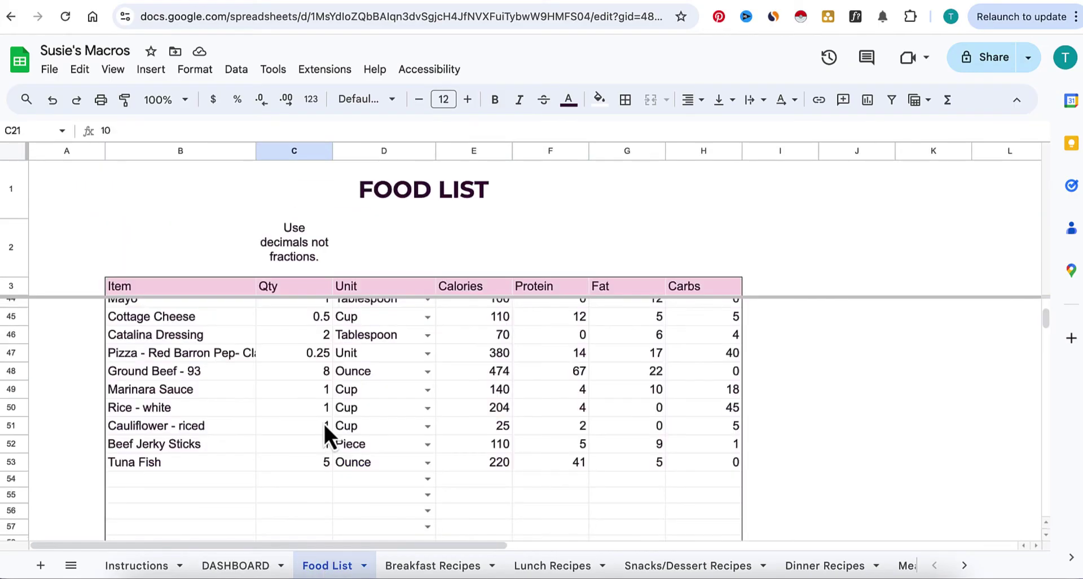
scroll(323, 422, up, 9)
scroll(323, 422, up, 5)
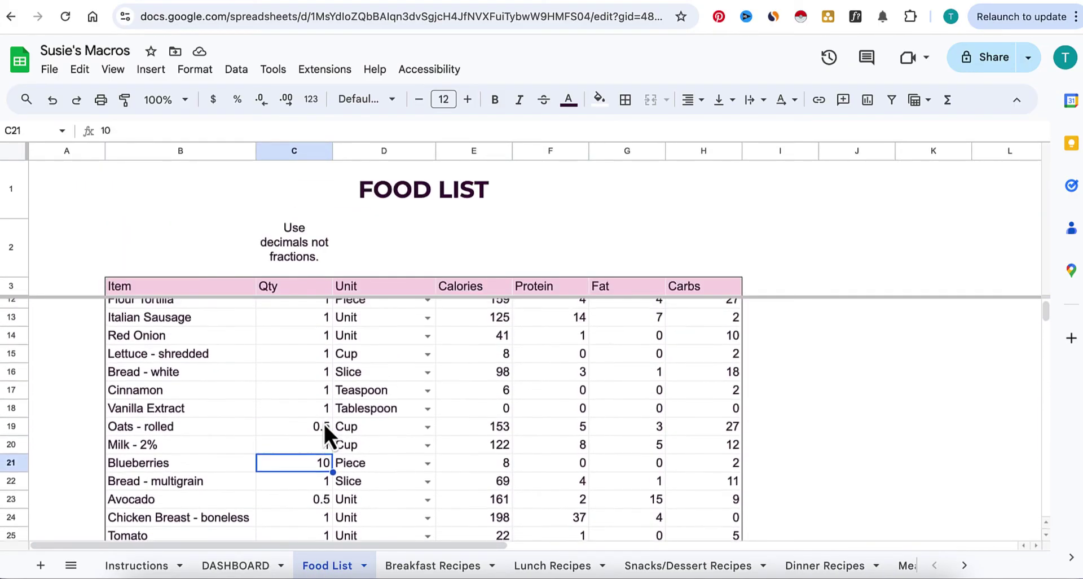
scroll(323, 422, up, 1)
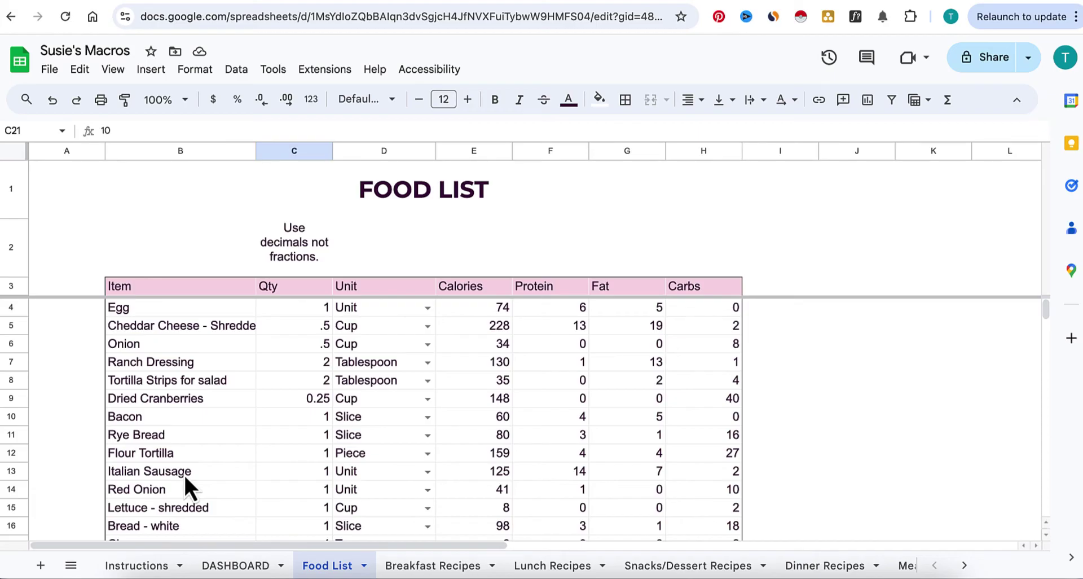
Look through the Breakfast Recipes, Lunch Recipes and Snacks/Dessert Recipes sheets.
click(477, 570)
click(548, 569)
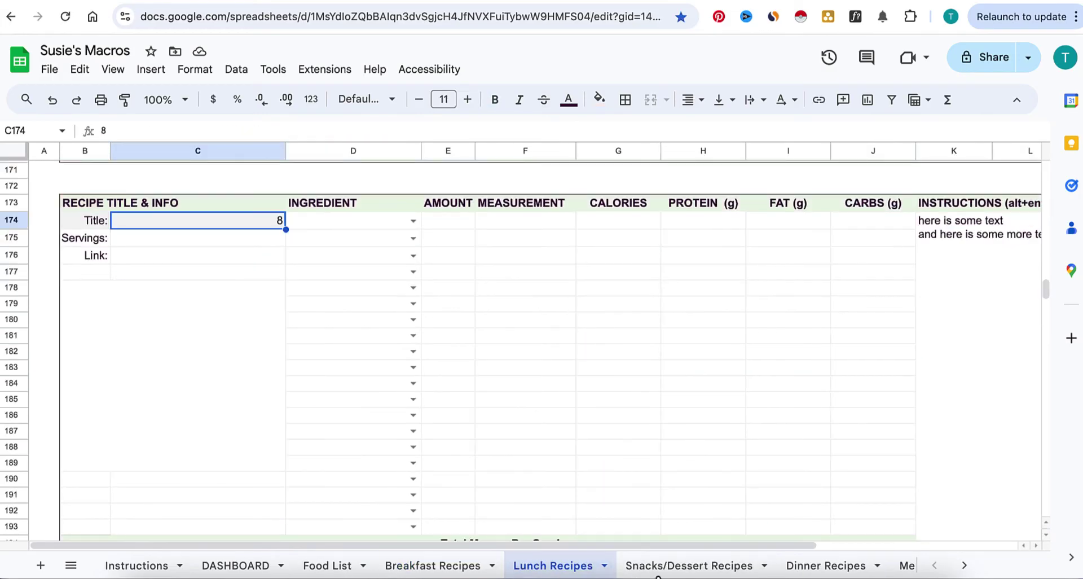
click(720, 570)
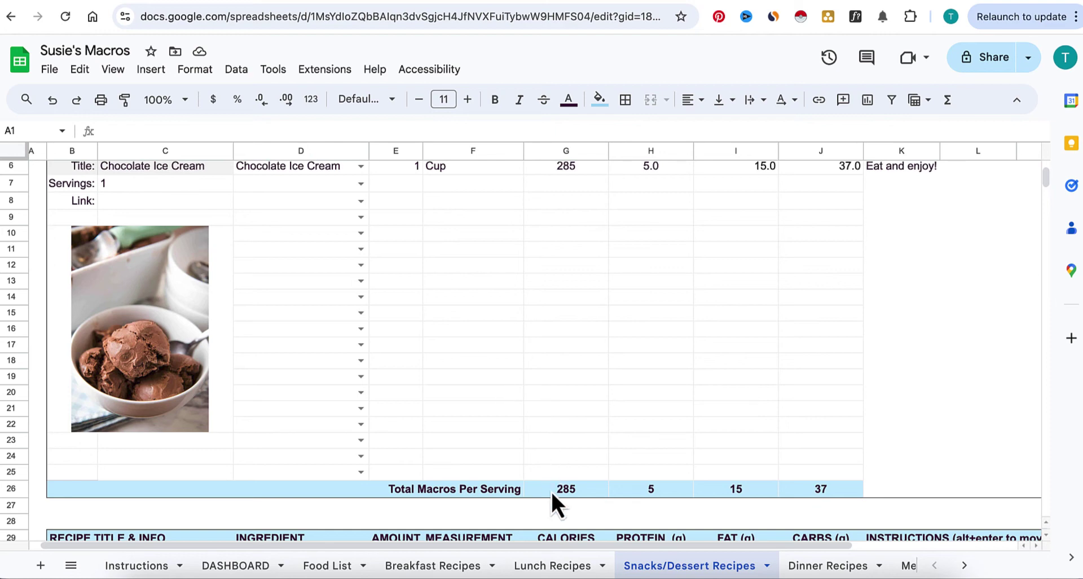
Review the daily macro charts and the actual and remaining macro tables at the start of the Meal Plan sheet.
scroll(694, 570, right, 2)
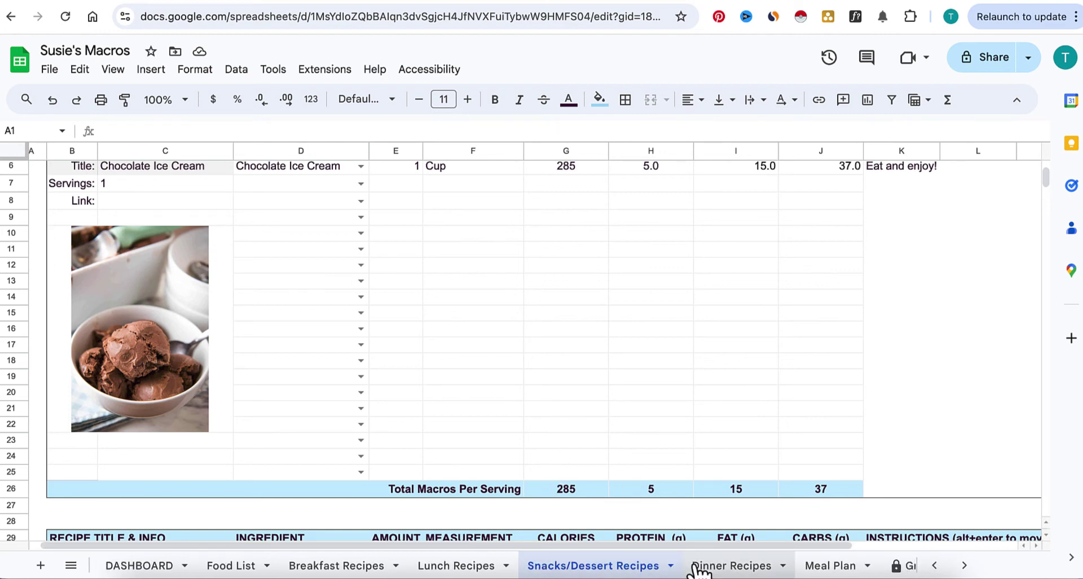
click(828, 566)
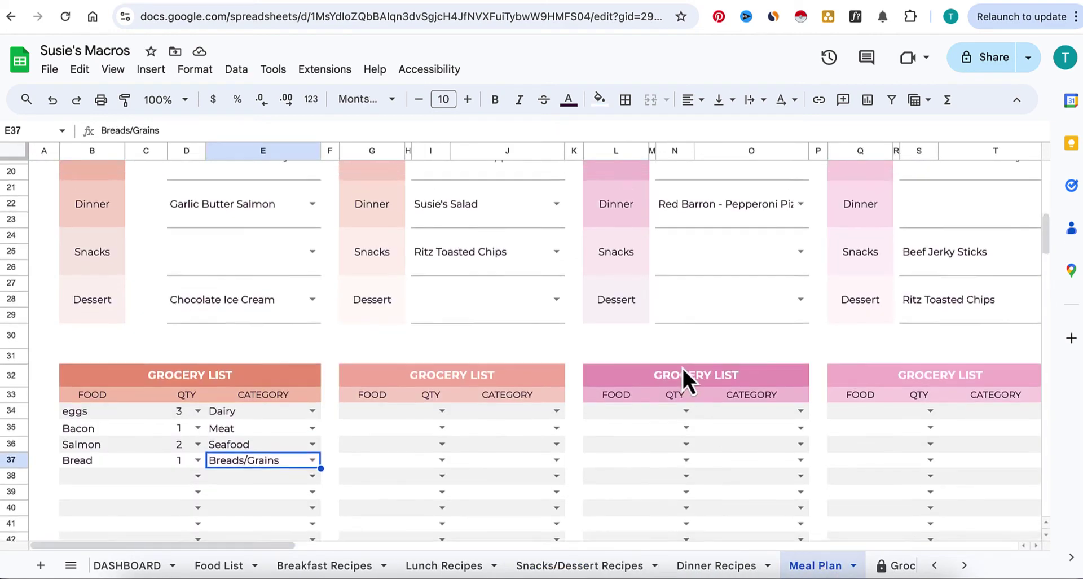
scroll(681, 367, up, 10)
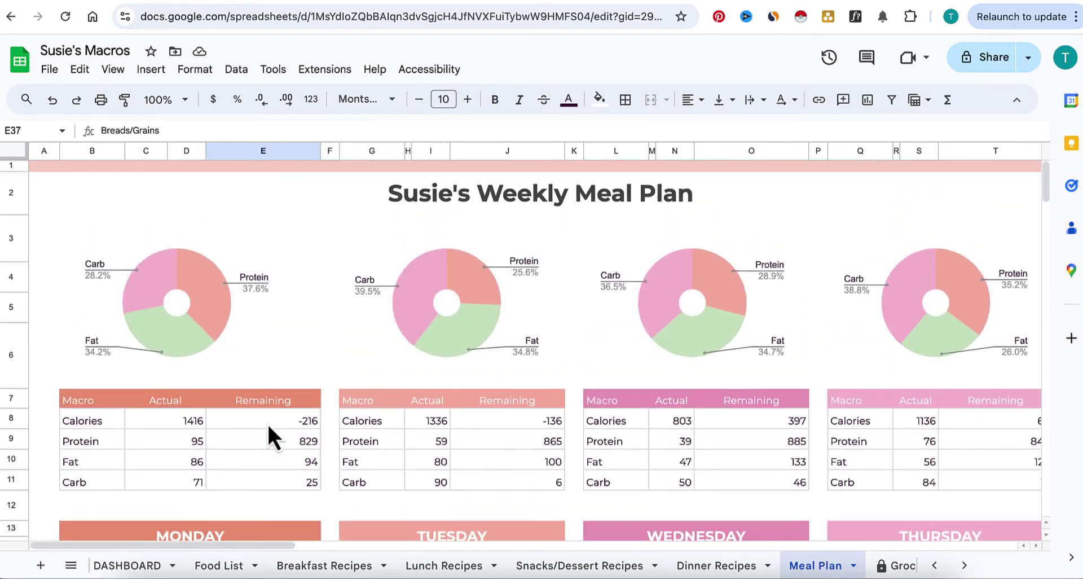
scroll(265, 422, down, 1)
scroll(264, 484, down, 1)
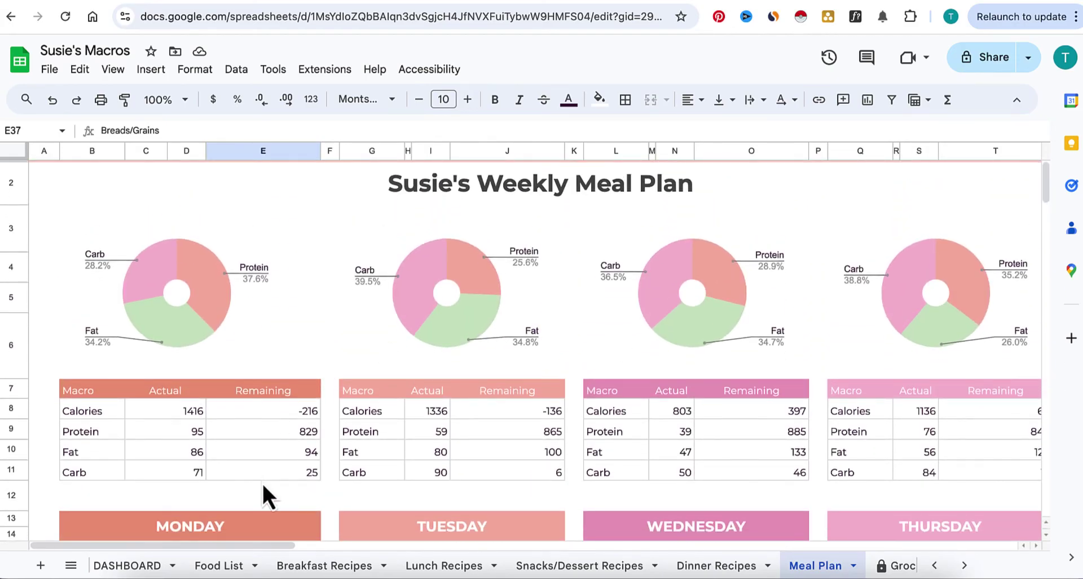
Clear Monday's dessert, Chocolate Ice Cream, from the meal plan and check Monday's macro chart and table.
scroll(190, 419, down, 5)
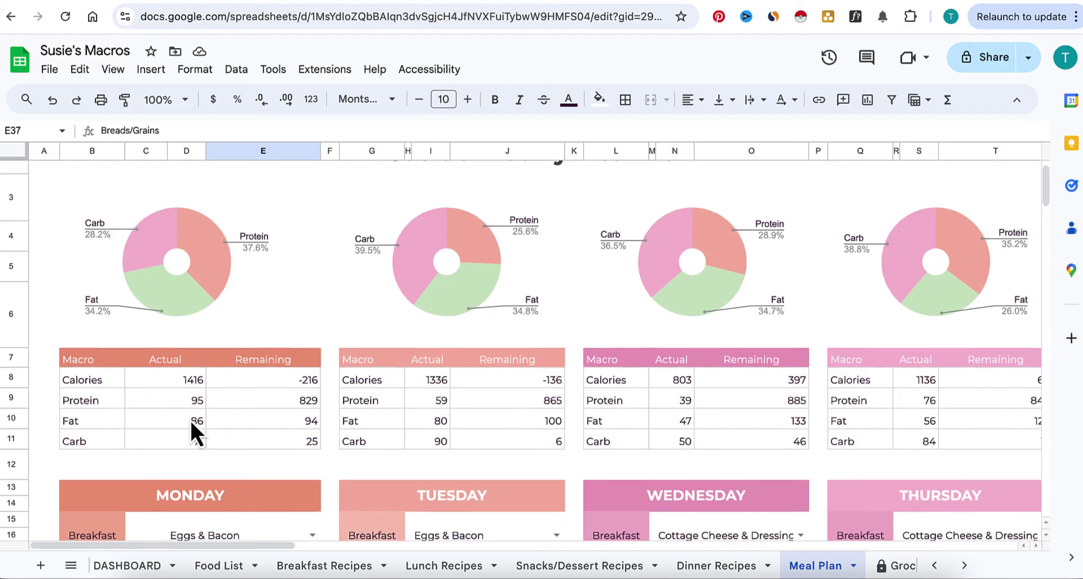
scroll(190, 419, down, 4)
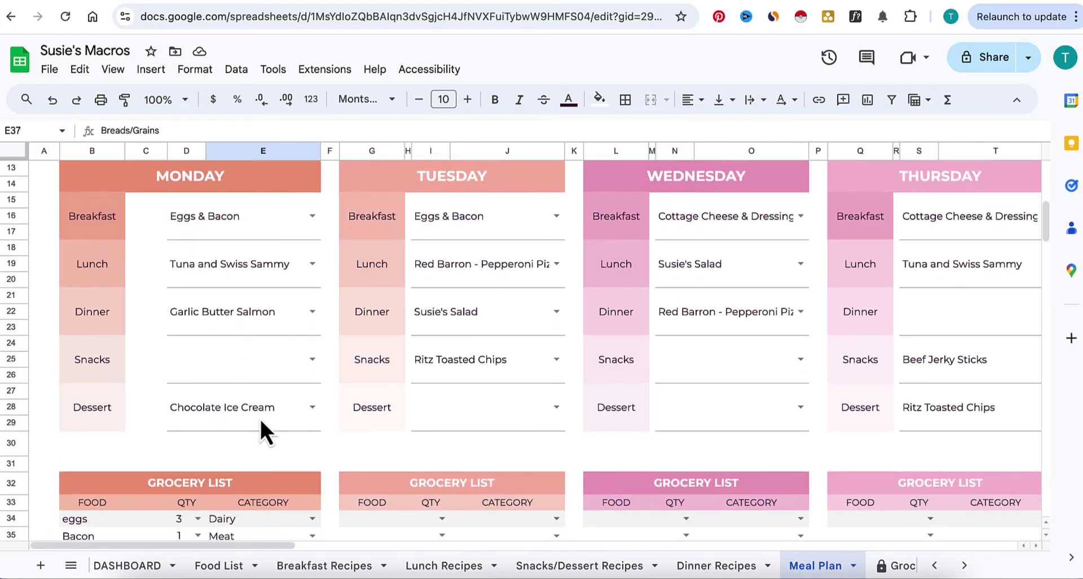
click(250, 409)
key(Delete)
scroll(249, 408, up, 8)
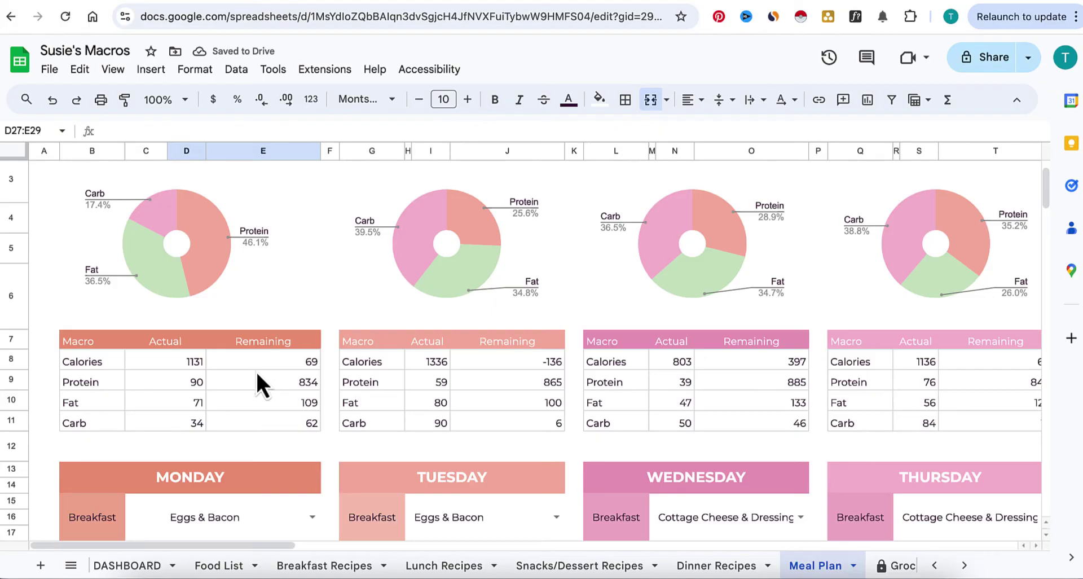
scroll(255, 370, down, 1)
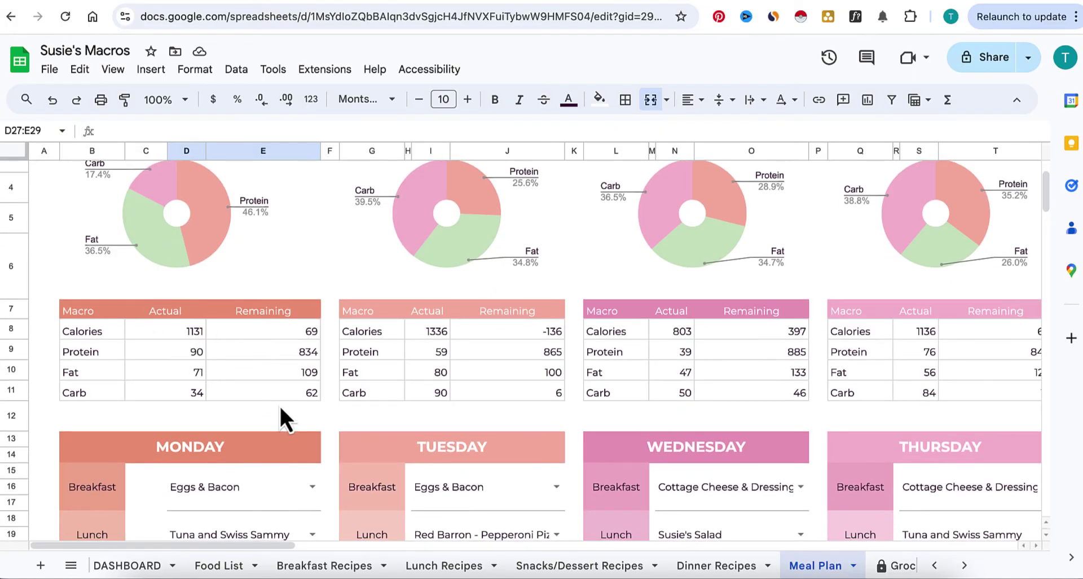
Add steak to the first row of Tuesday's grocery list with quantity 1 and category Meat.
scroll(279, 404, down, 5)
scroll(281, 405, down, 6)
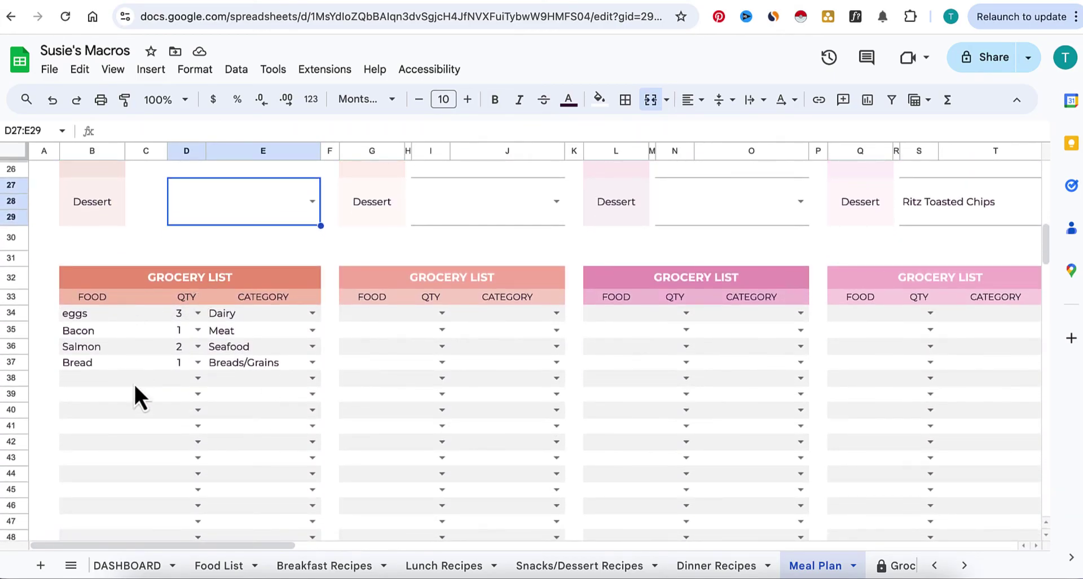
scroll(448, 406, up, 2)
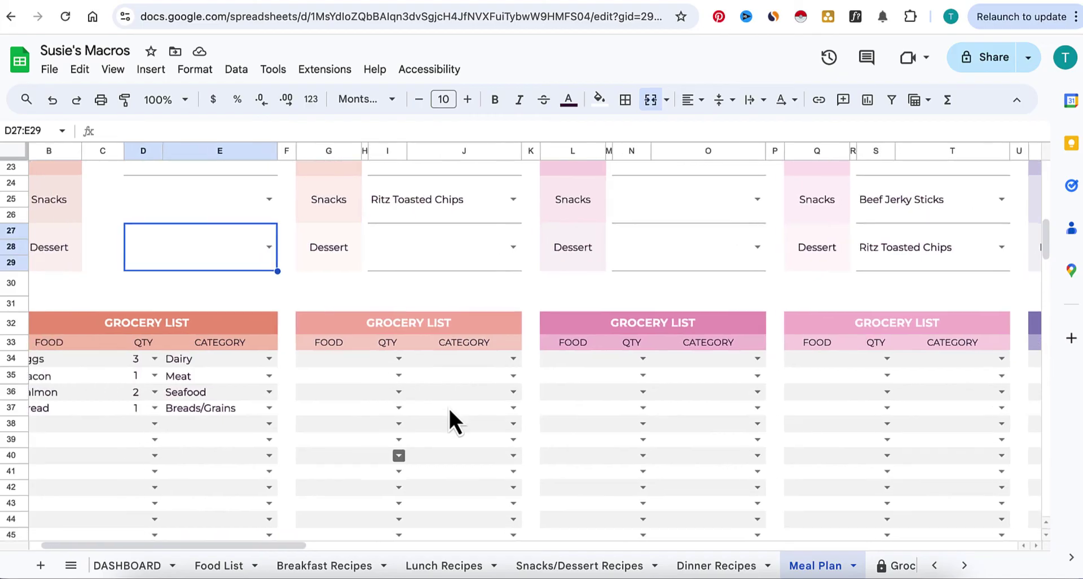
click(364, 359)
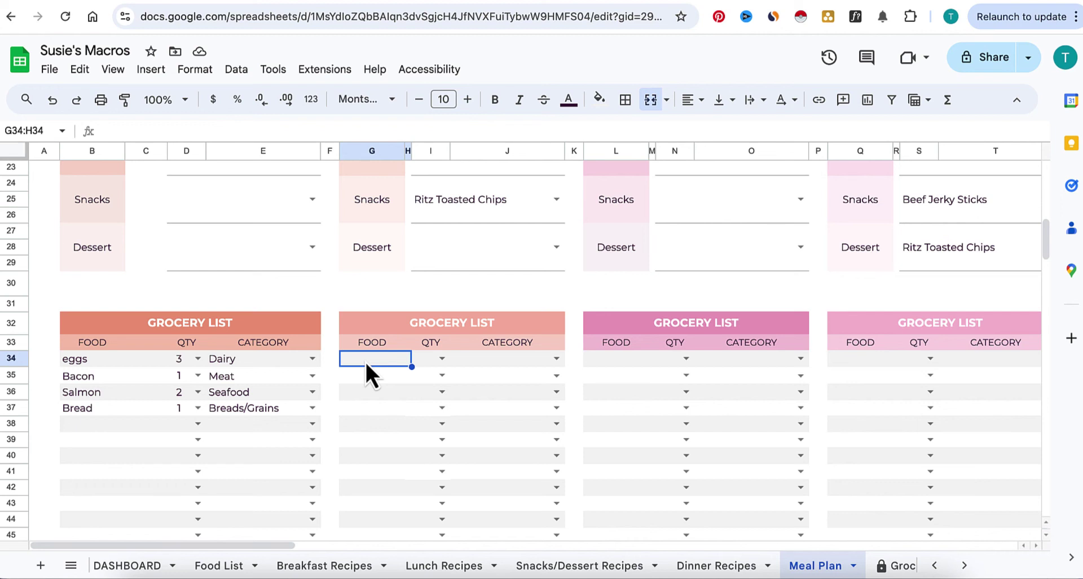
double_click(364, 360)
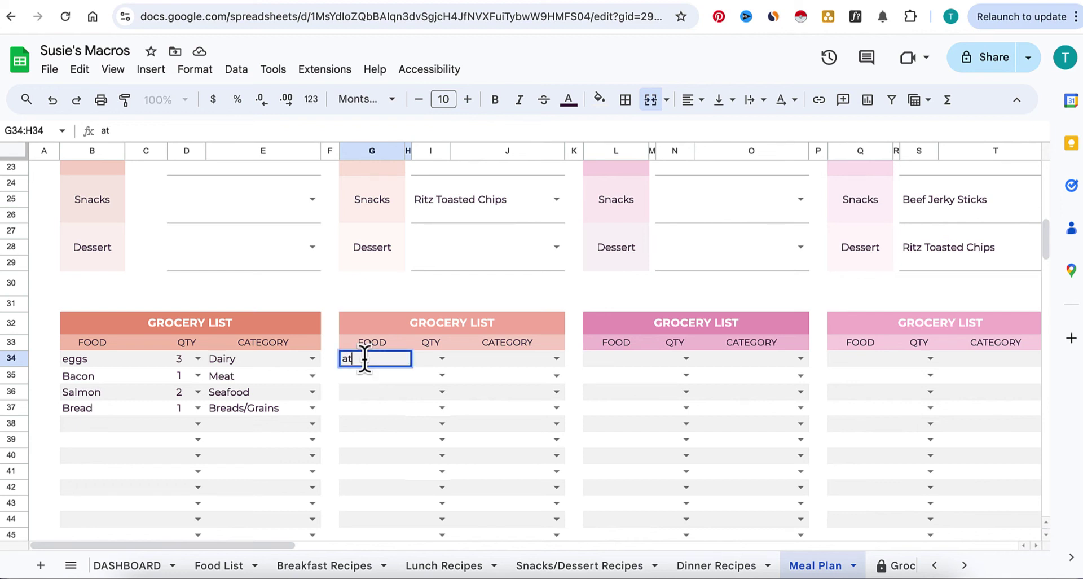
text(steak)
key(Tab)
text(1)
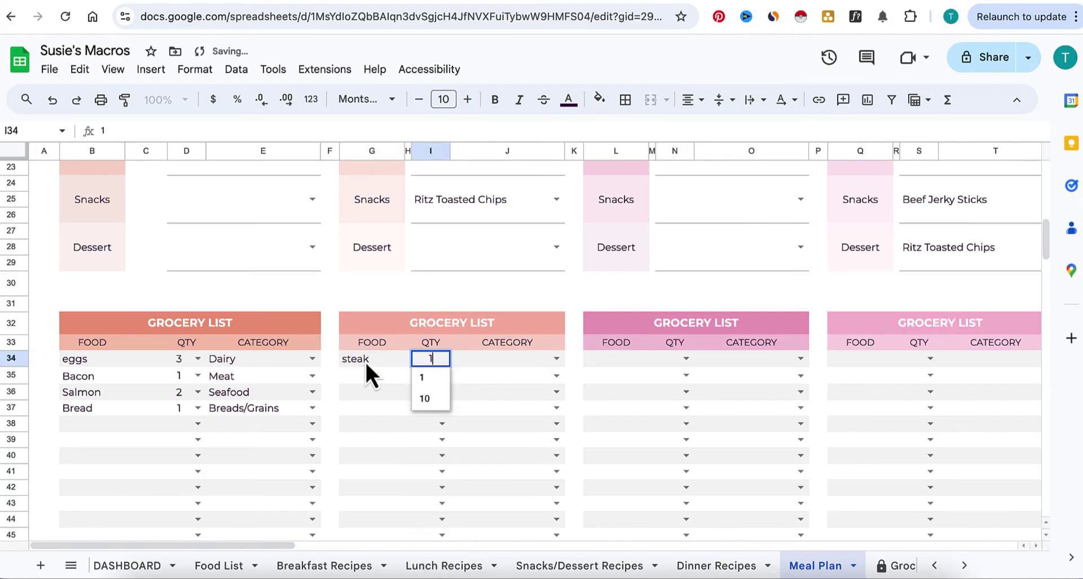
key(Return)
click(556, 359)
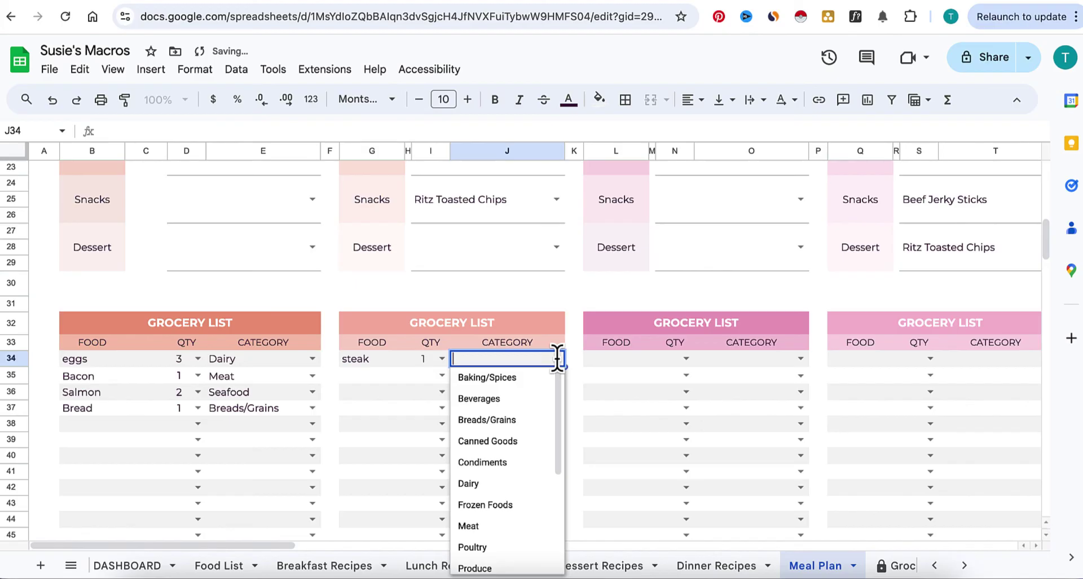
click(486, 516)
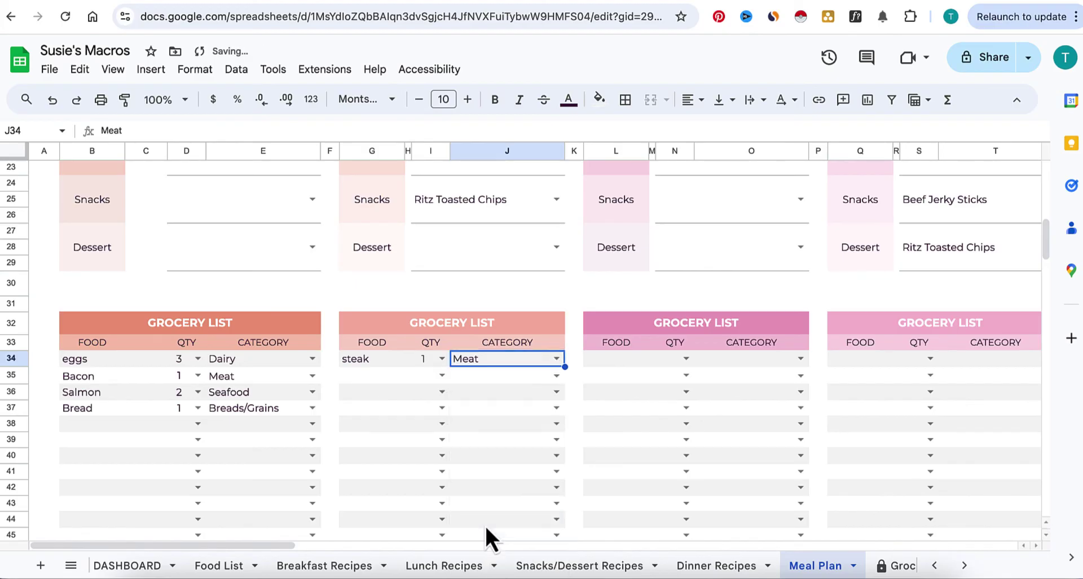
Add Broccoli to the second row of Tuesday's grocery list with quantity 1 and category Produce.
click(381, 374)
double_click(378, 375)
text(Broccol)
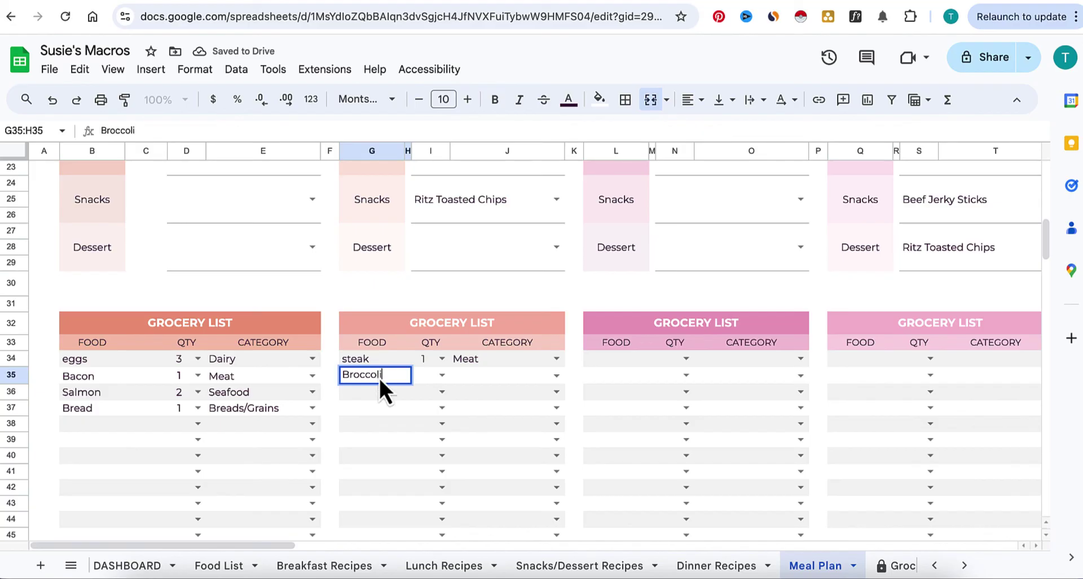
text(i)
click(418, 375)
click(441, 375)
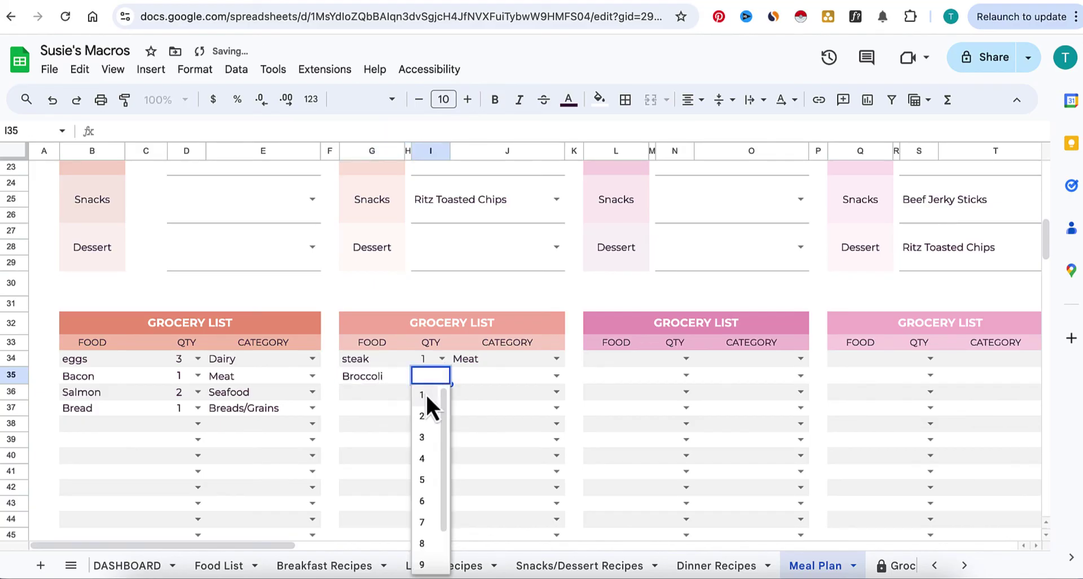
click(425, 393)
click(553, 378)
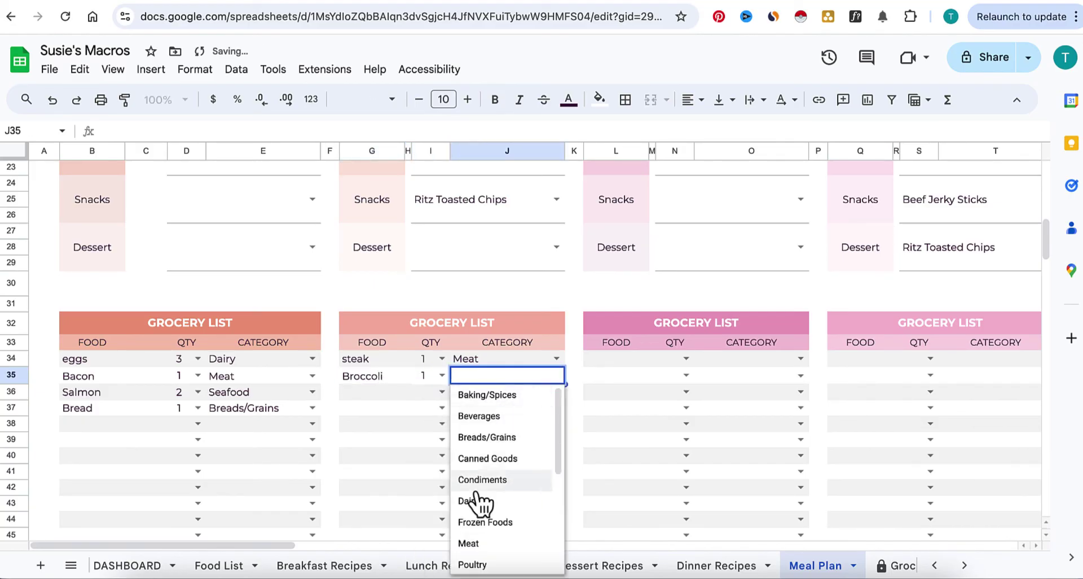
scroll(479, 503, down, 1)
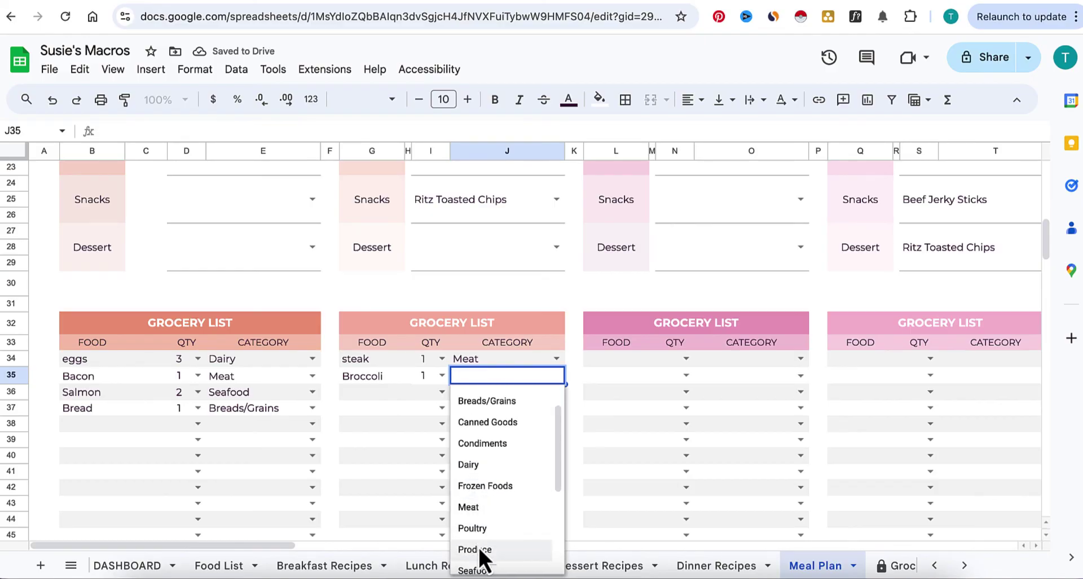
click(478, 545)
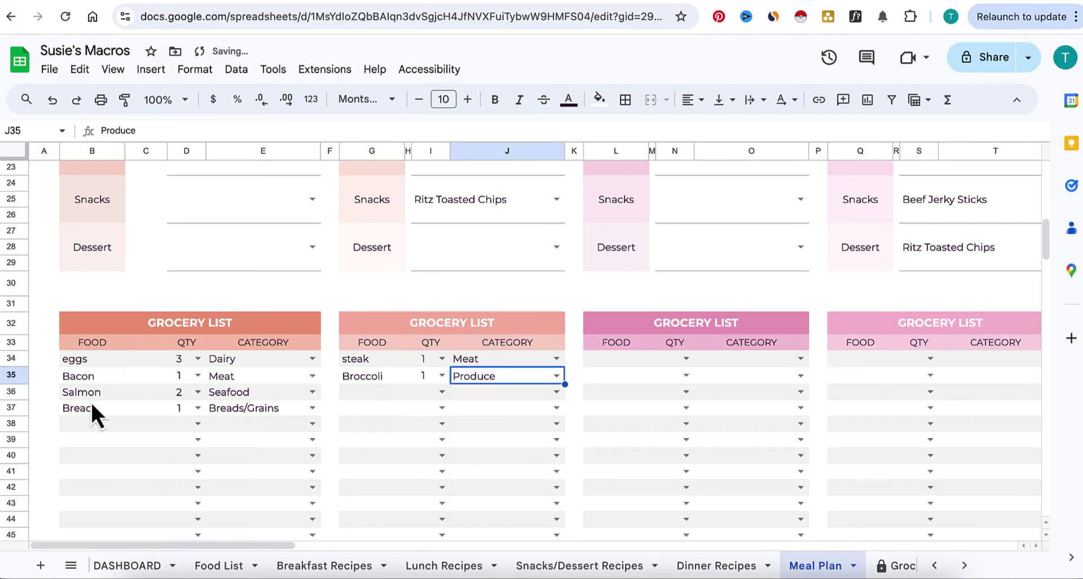
Check off steak on the Grocery List sheet and clear its checkbox again.
click(898, 565)
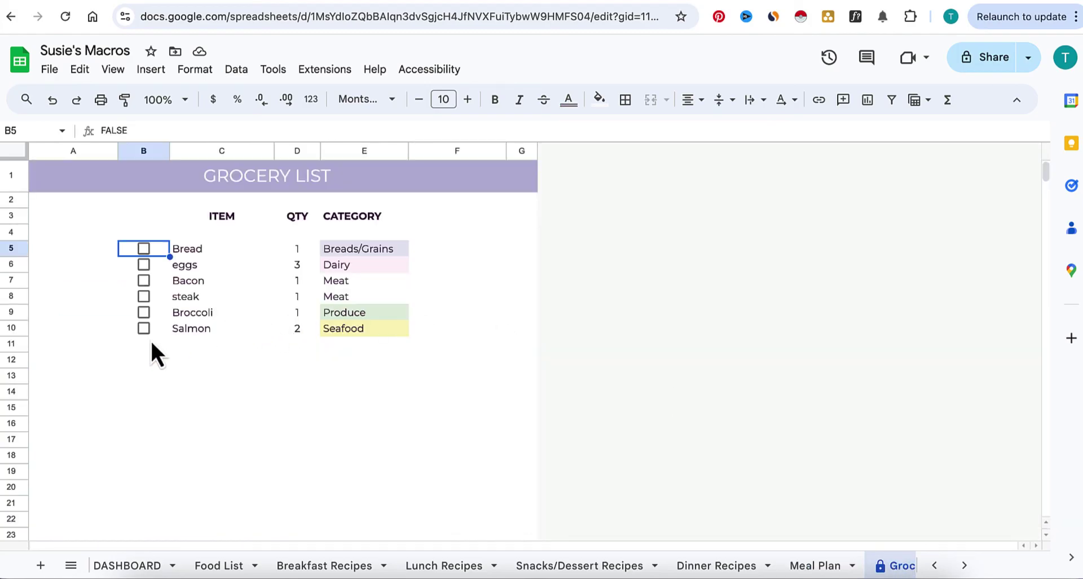
click(143, 297)
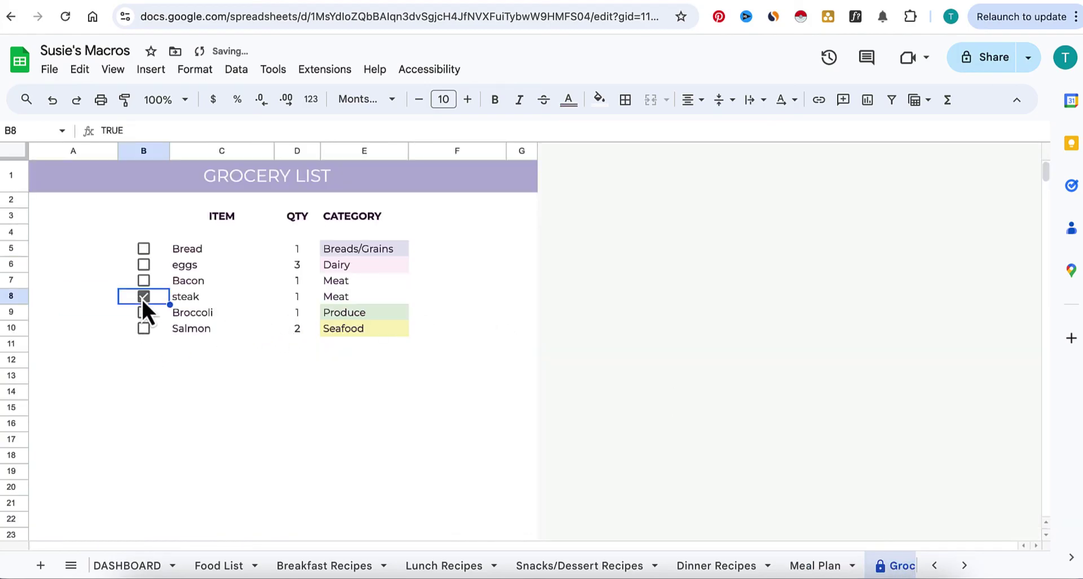
click(141, 319)
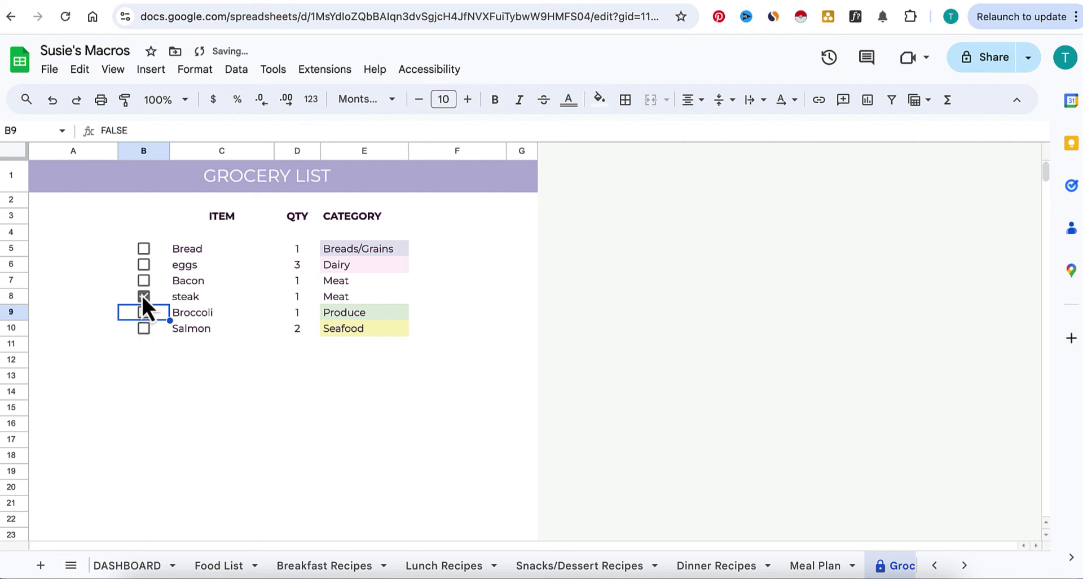
click(142, 297)
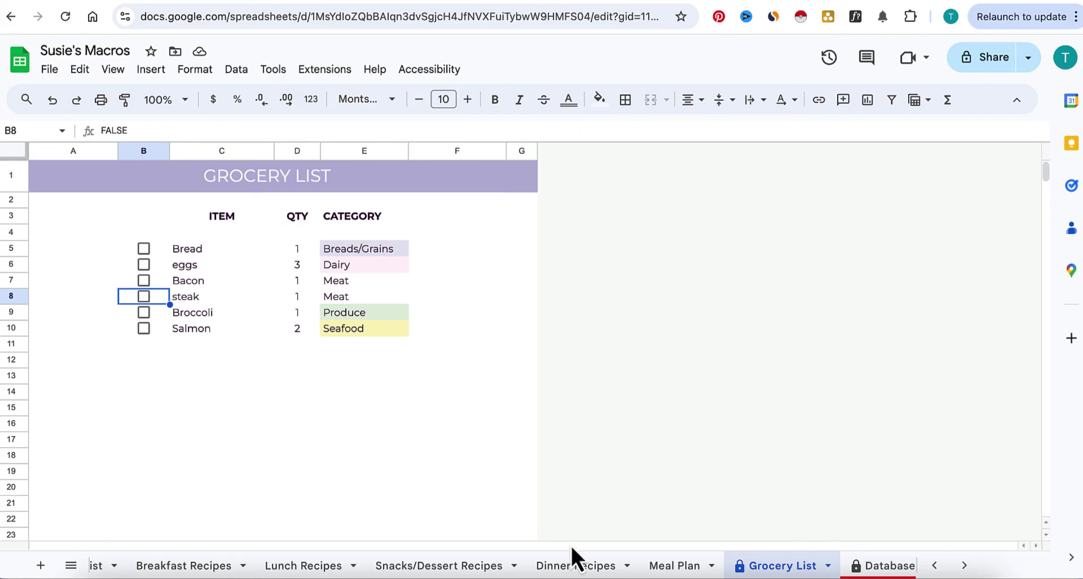
Review the measurement units and food categories on the Measurements sheet, including the custom placeholder entries.
scroll(592, 566, right, 5)
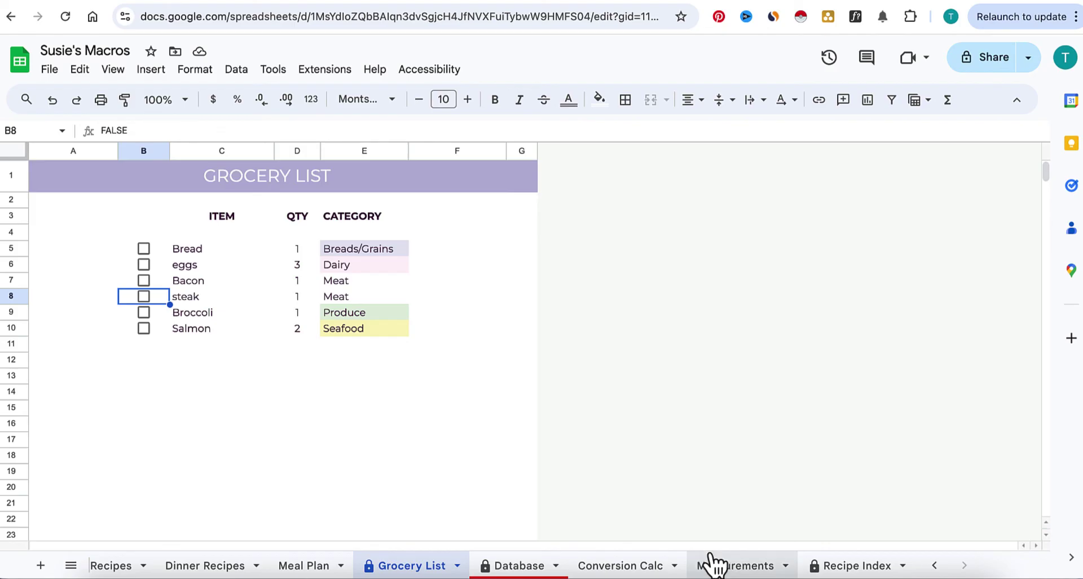
click(721, 565)
scroll(461, 401, down, 1)
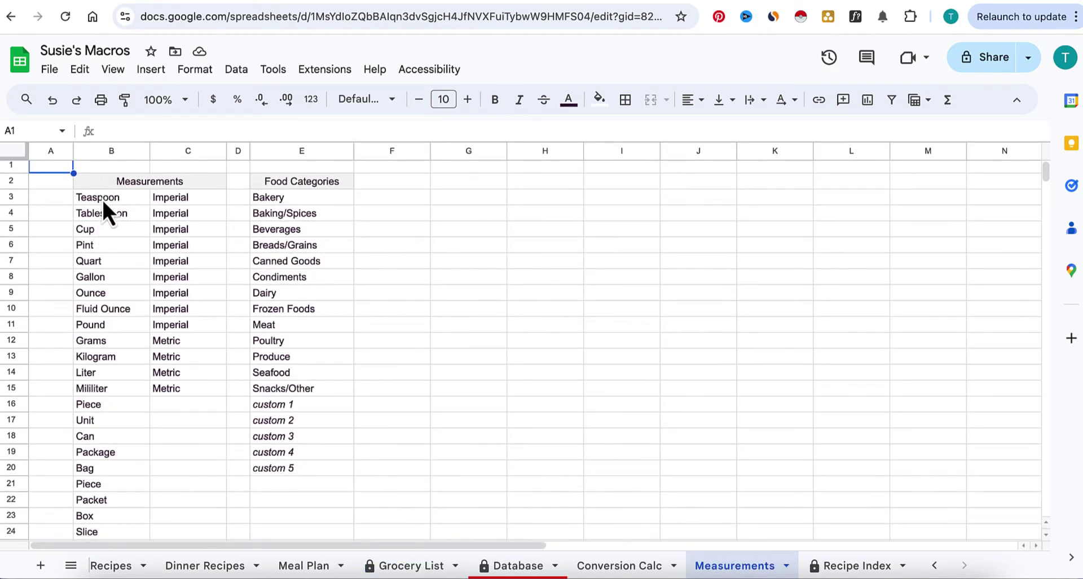
scroll(103, 451, down, 3)
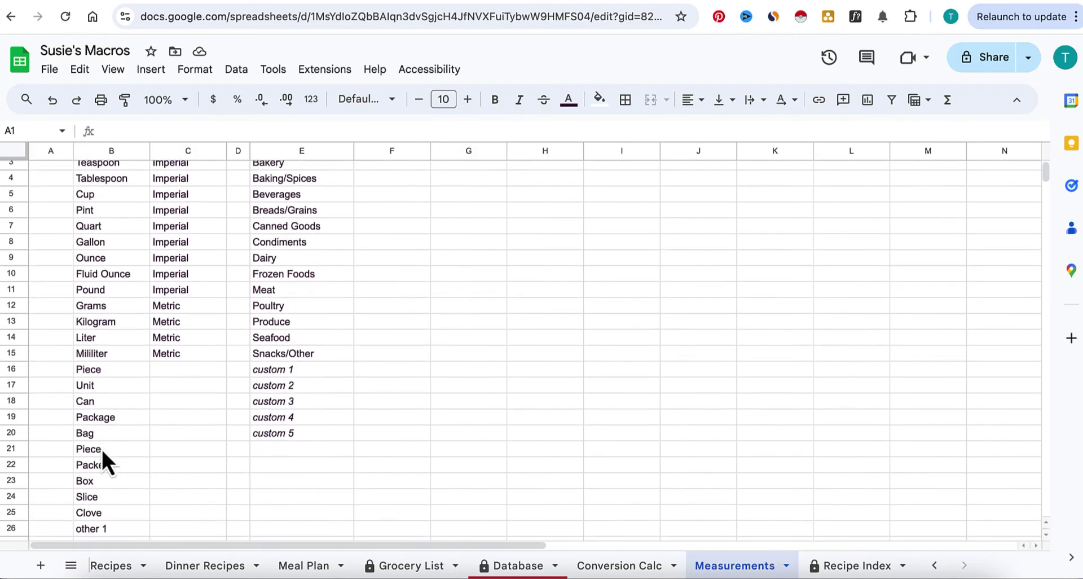
scroll(104, 436, down, 10)
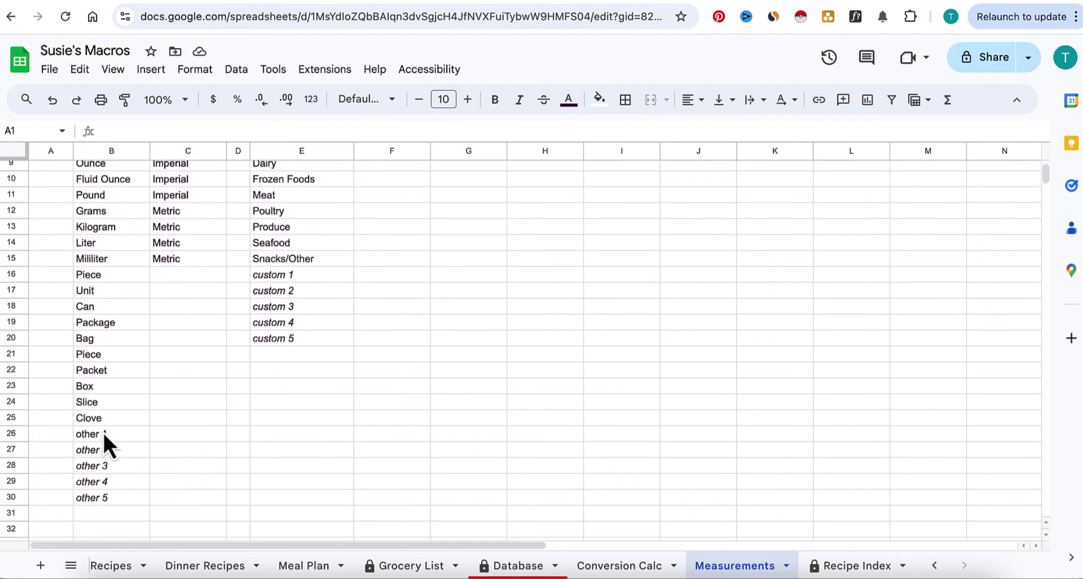
scroll(102, 431, up, 9)
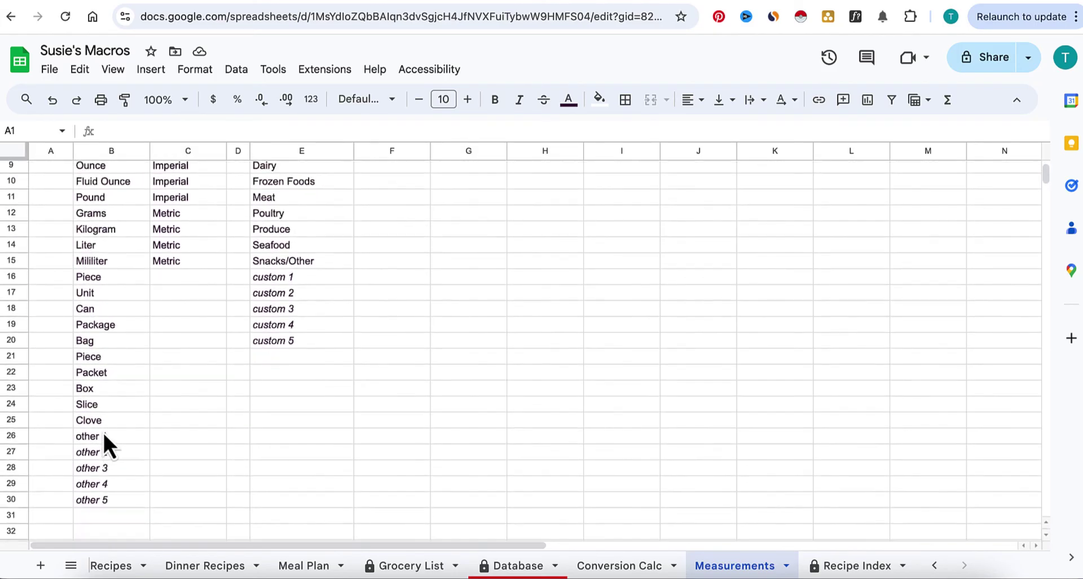
scroll(88, 310, up, 3)
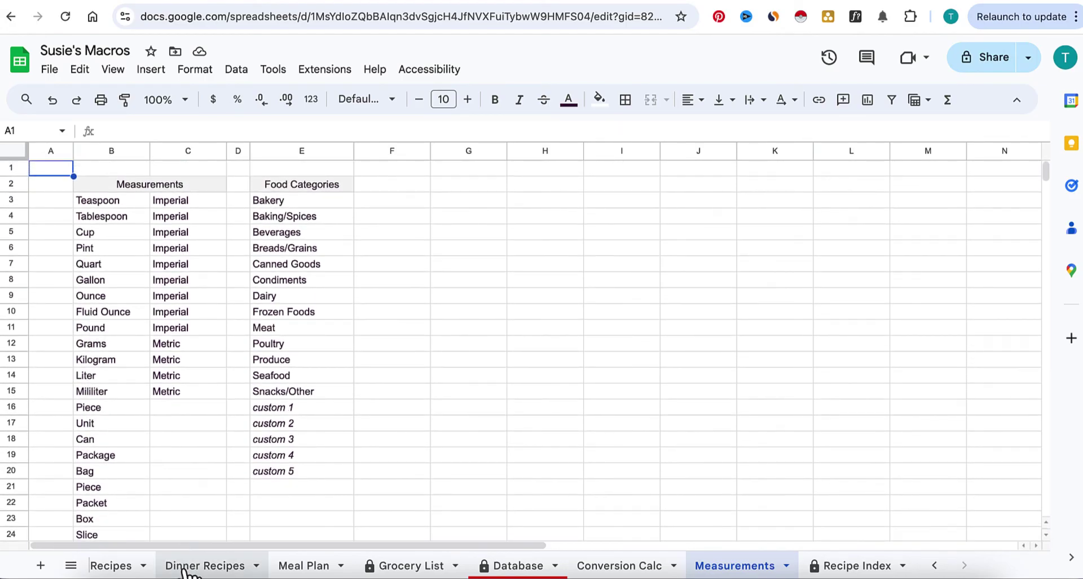
Look through the unit options available for Bacon on the Food List sheet.
scroll(189, 569, up, 3)
scroll(192, 568, up, 6)
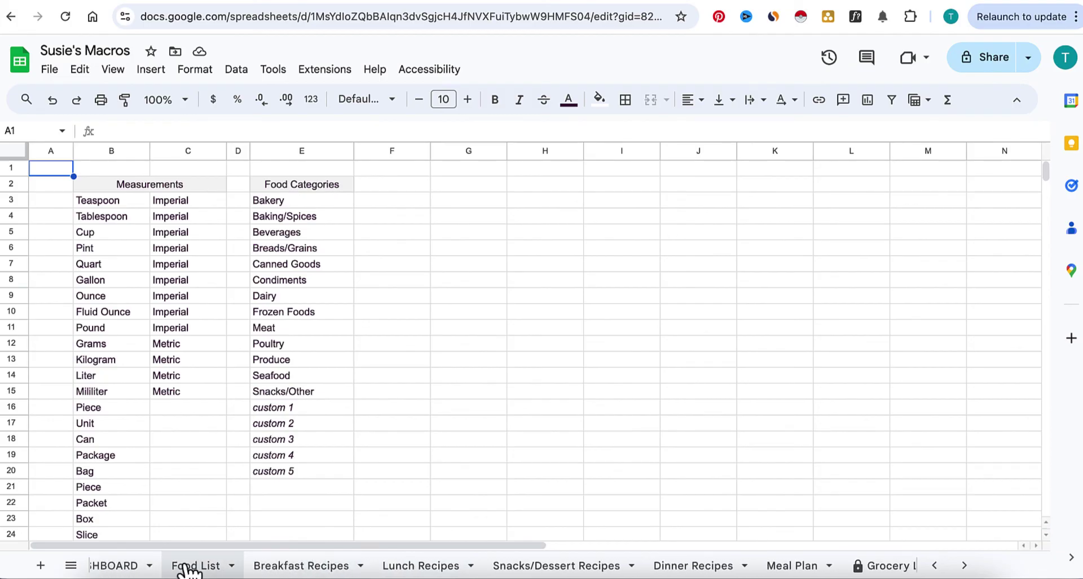
click(179, 566)
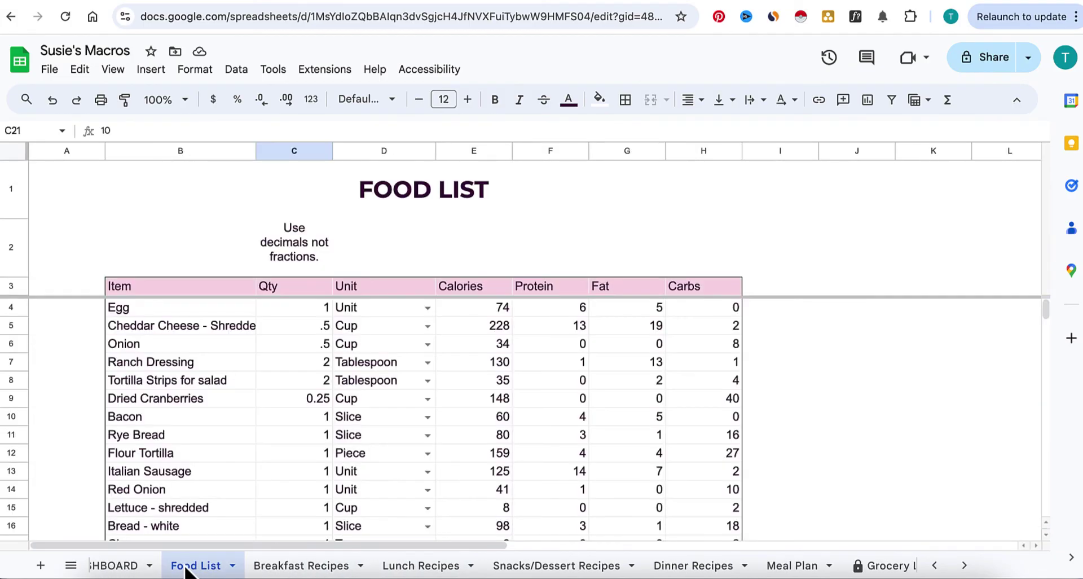
click(427, 416)
scroll(379, 475, down, 2)
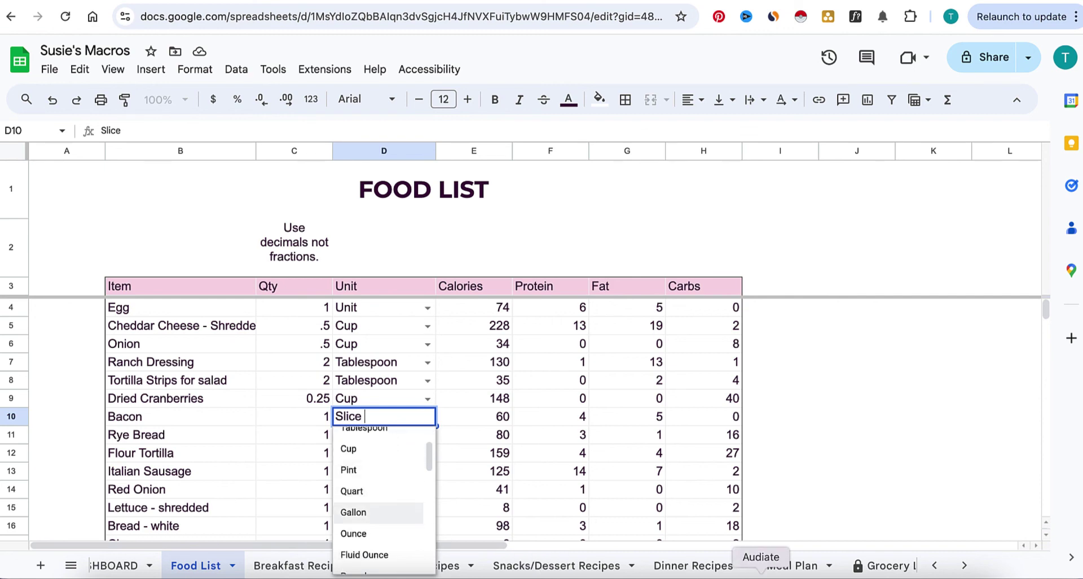
Return to the Measurements sheet to view the Food Categories column.
scroll(816, 576, right, 5)
scroll(816, 573, right, 3)
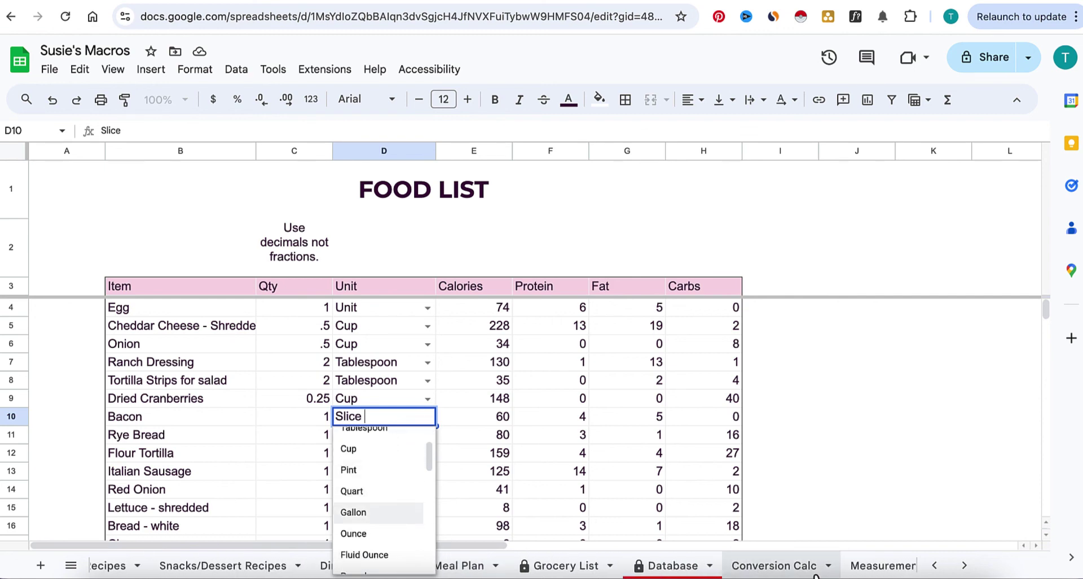
click(823, 567)
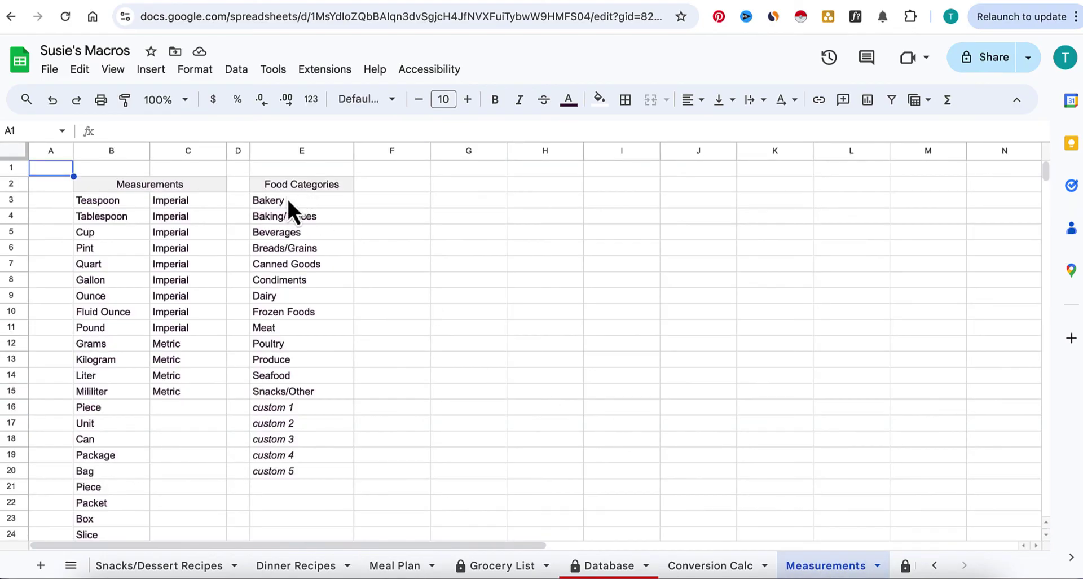
Show the category options for eggs in Monday's grocery list on the Meal Plan sheet, and return to the Measurements sheet.
click(389, 567)
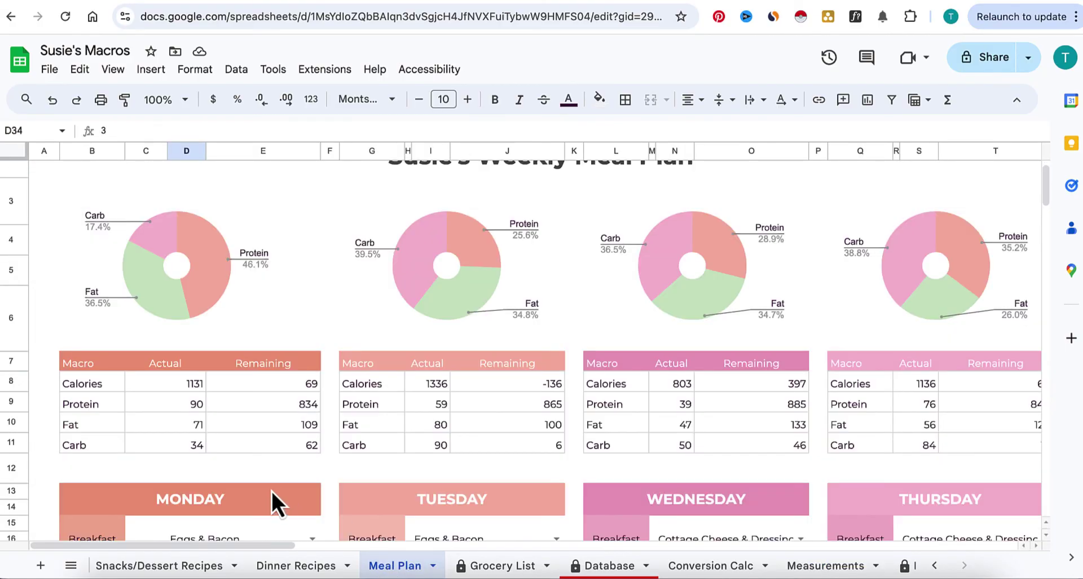
scroll(271, 489, down, 3)
scroll(270, 490, down, 5)
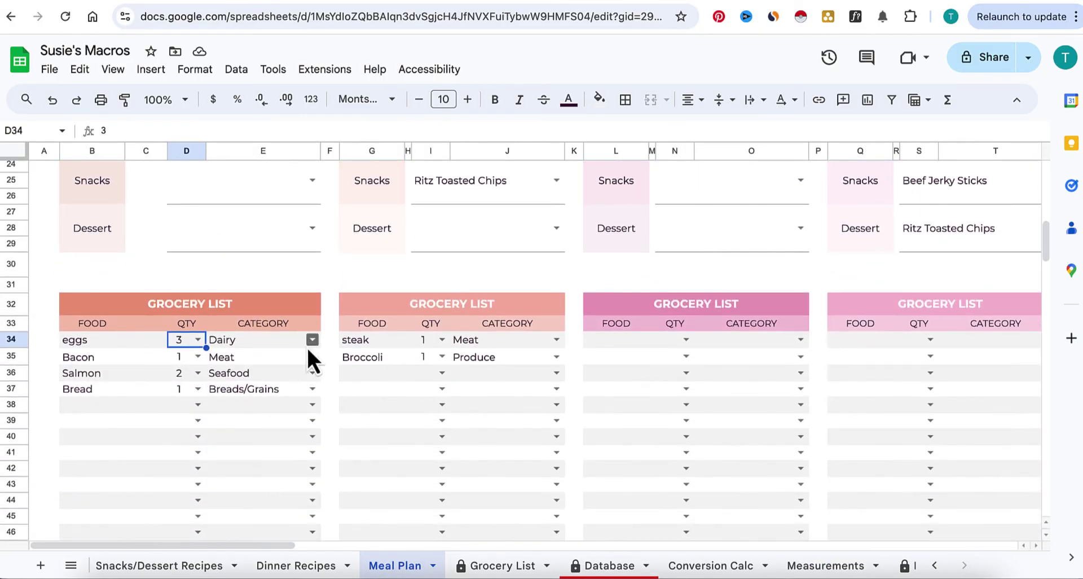
click(311, 339)
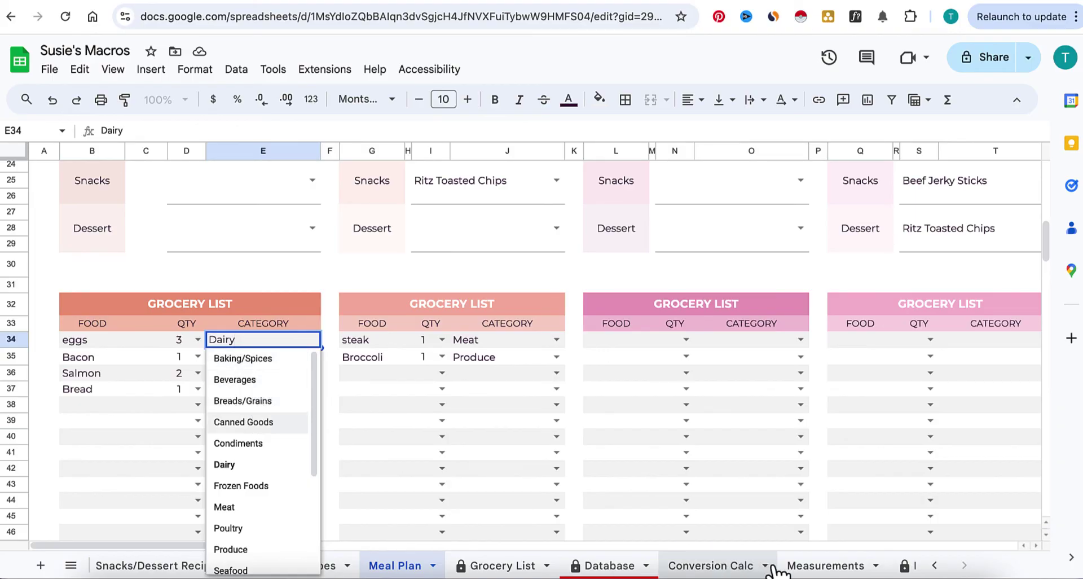
click(825, 566)
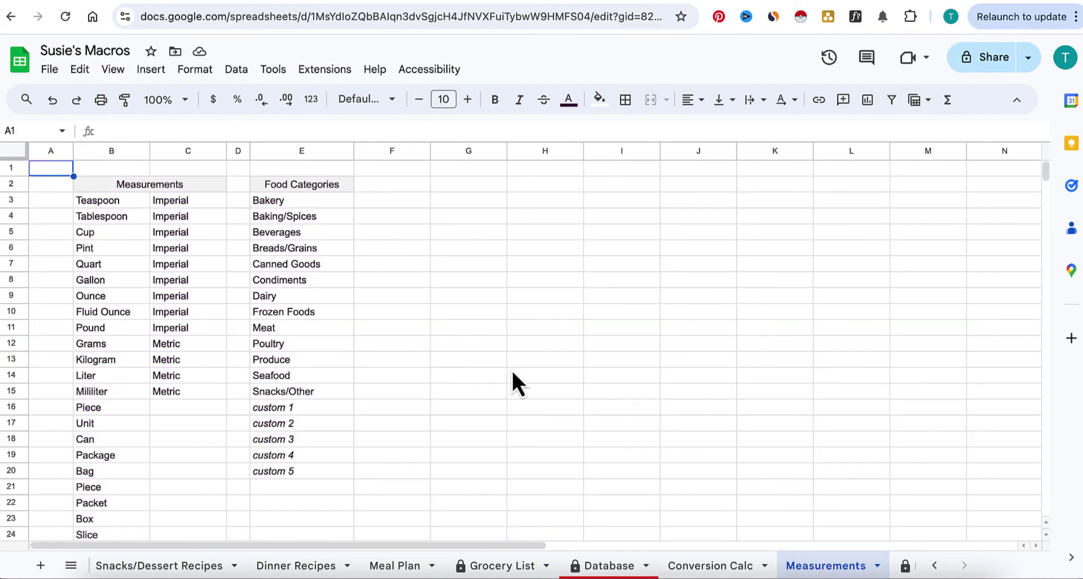
Highlight the placeholder measurements other 1 to other 5, and the placeholder food categories custom 1 to custom 5.
scroll(190, 429, down, 2)
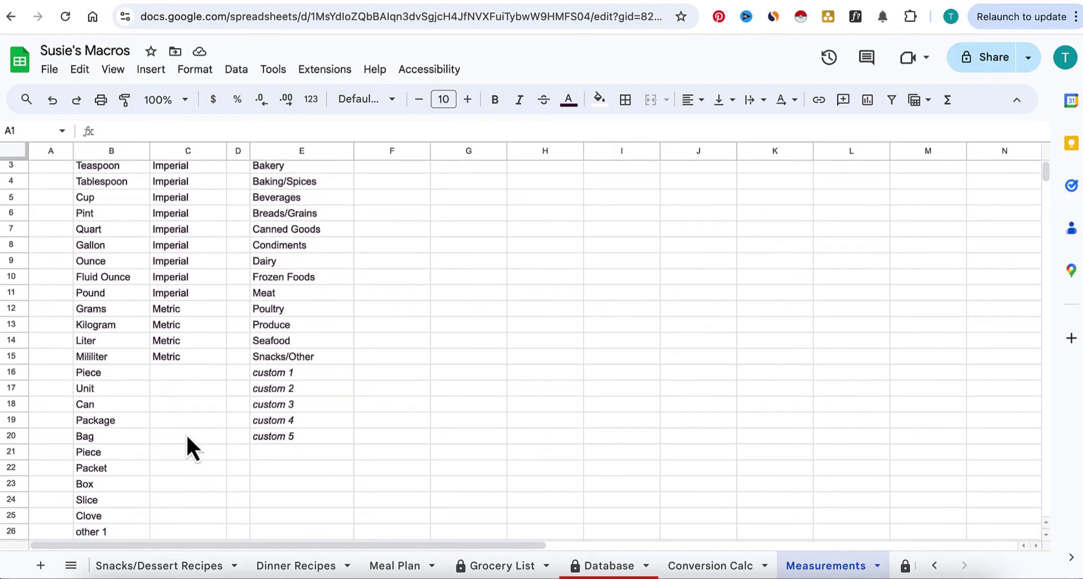
scroll(185, 432, down, 3)
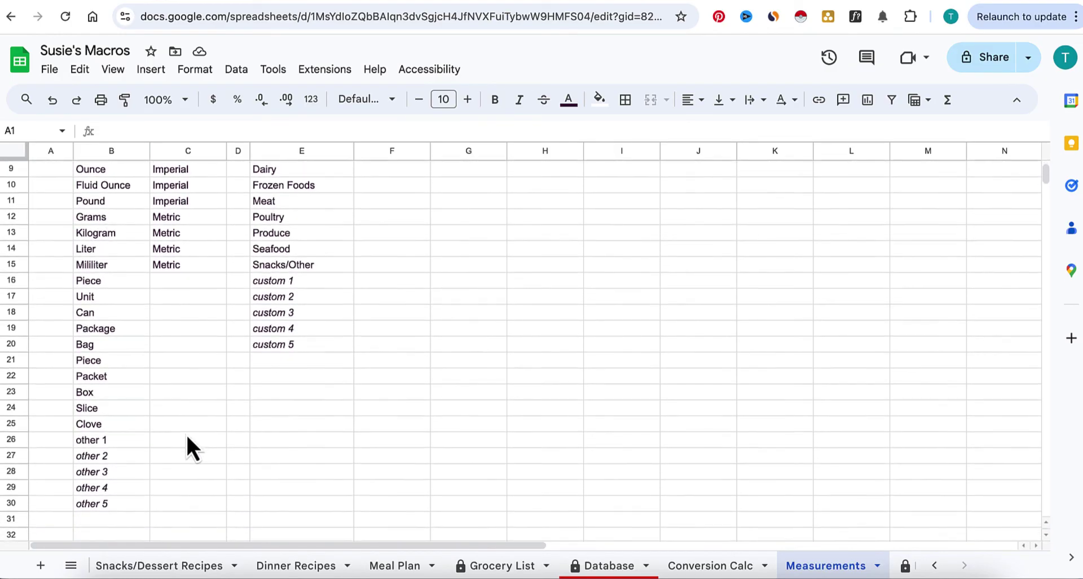
drag(126, 394, 128, 471)
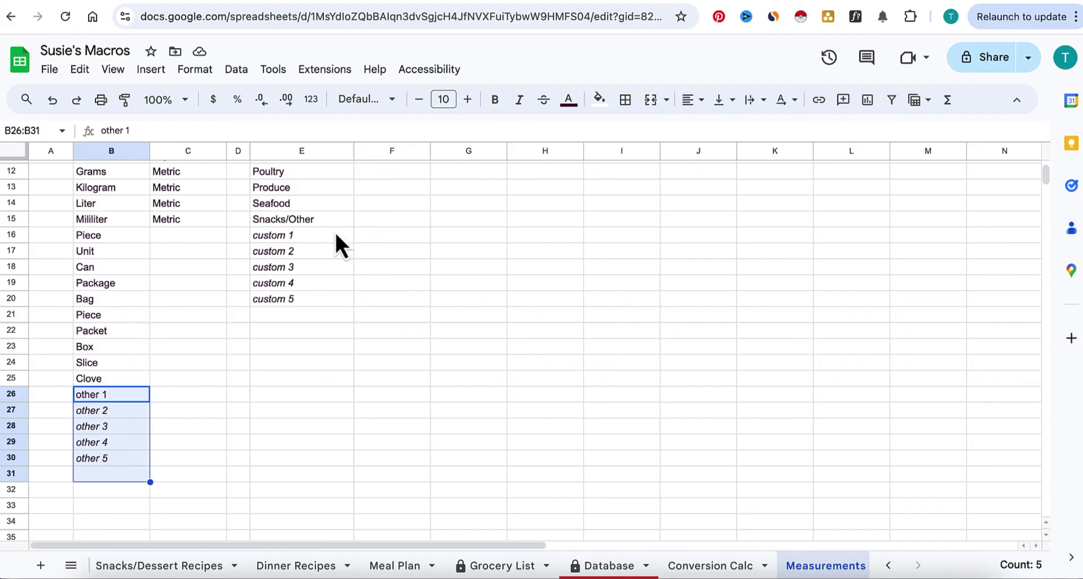
drag(327, 237, 326, 330)
Look through the Measurements list again from the standard units down to the customizable other entries.
scroll(326, 331, up, 4)
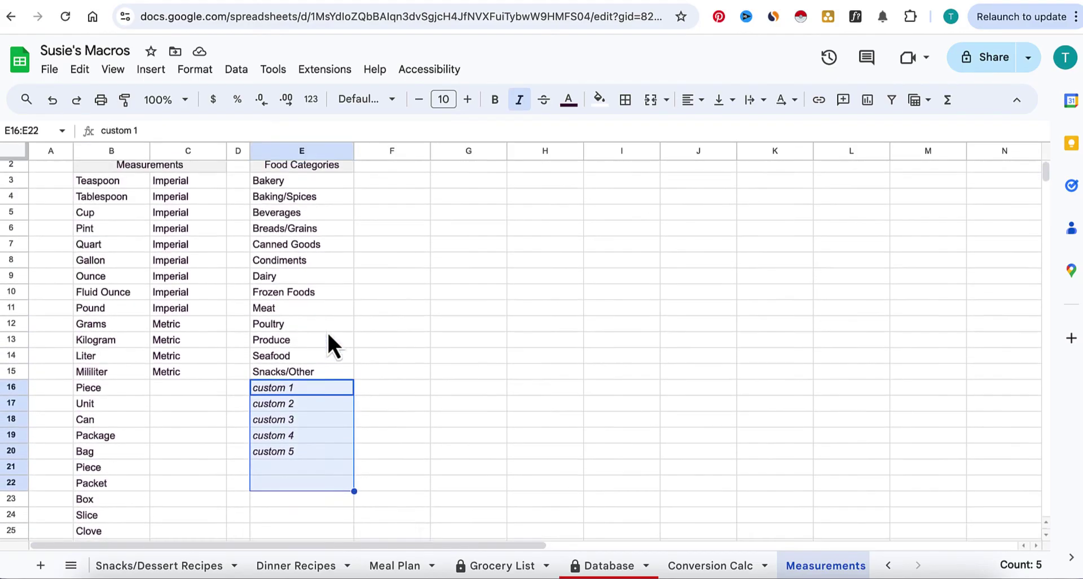
scroll(151, 419, down, 1)
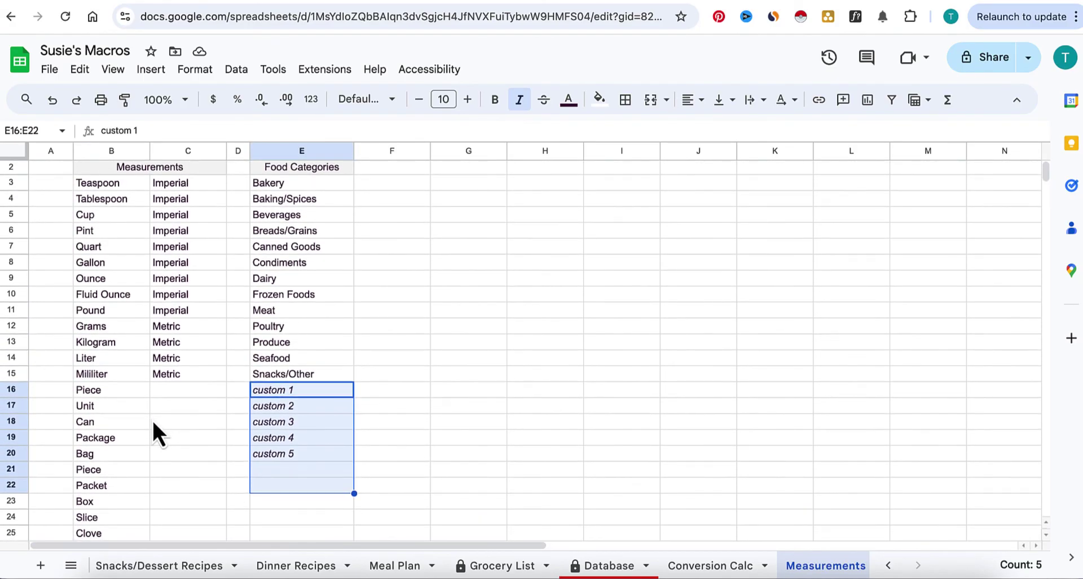
scroll(153, 423, down, 2)
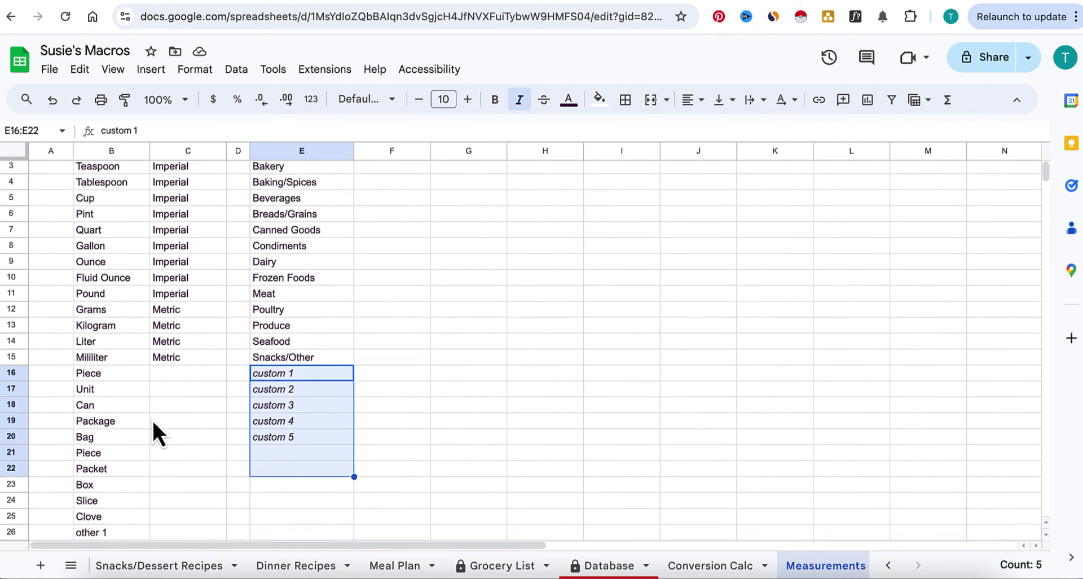
scroll(151, 418, down, 3)
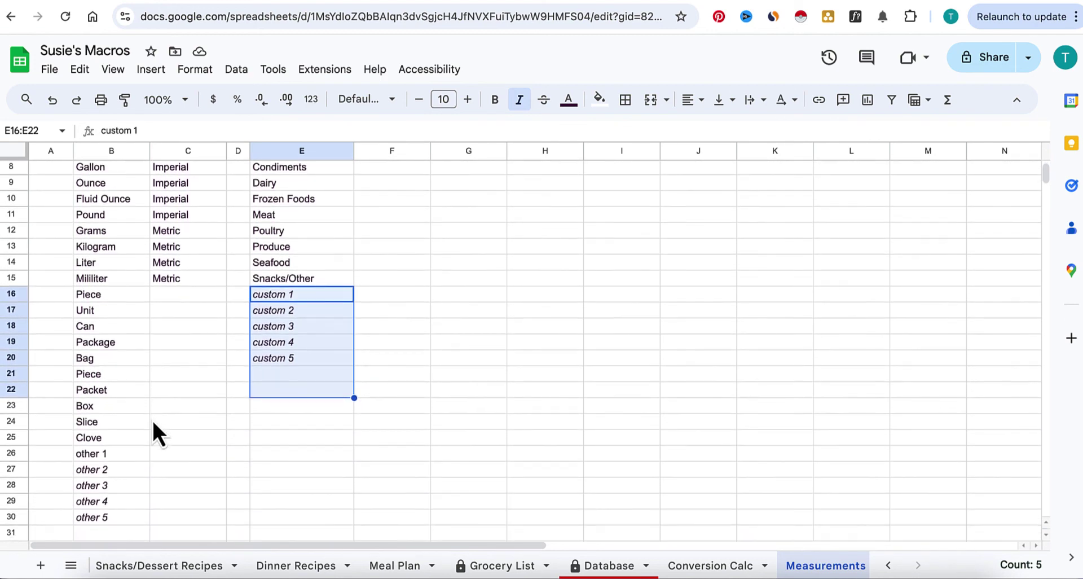
scroll(126, 397, down, 1)
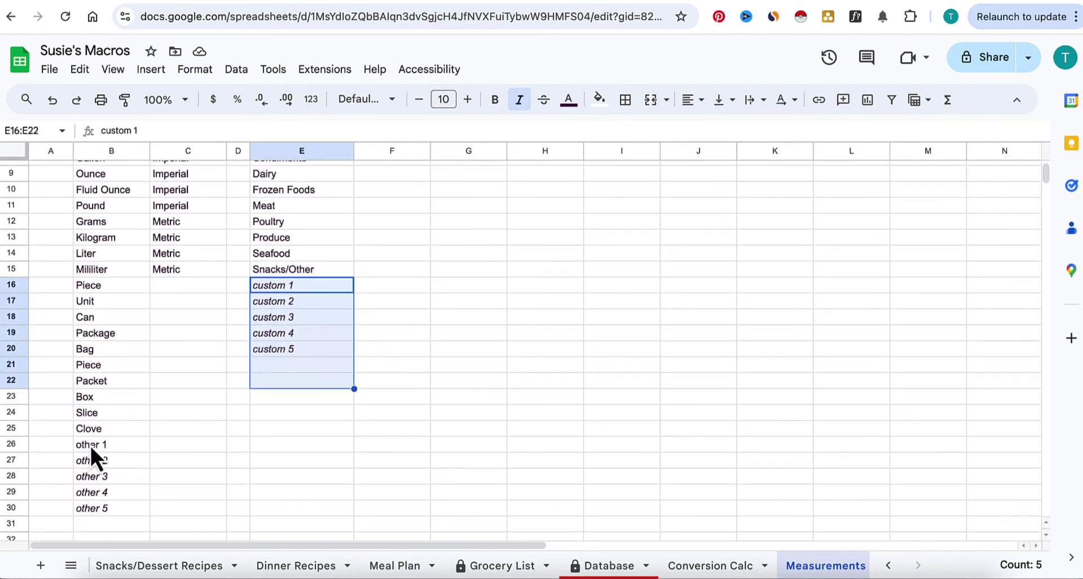